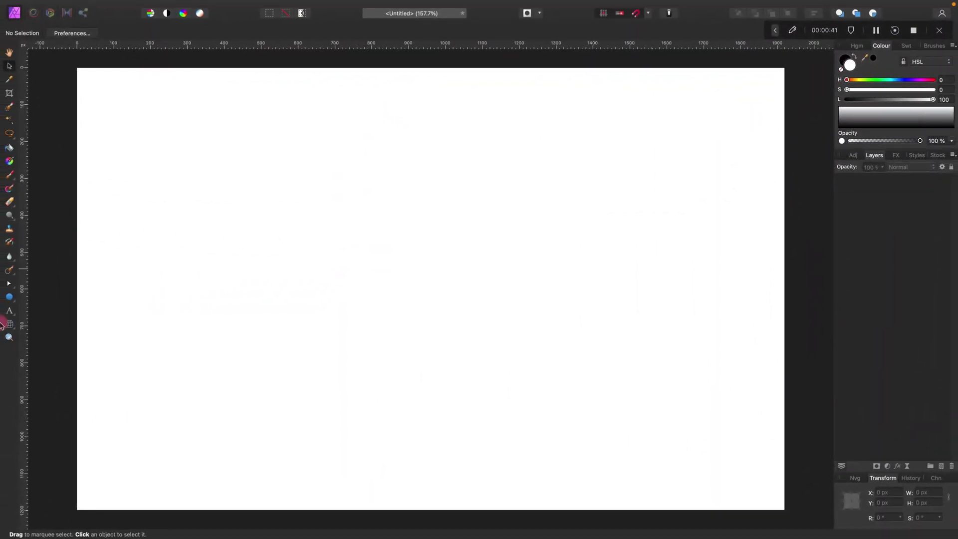
# Add the artistic text 'KruMark' on the page.
pyautogui.moveTo(12, 314); pyautogui.dragTo(57, 316)
pyautogui.click(300, 274)
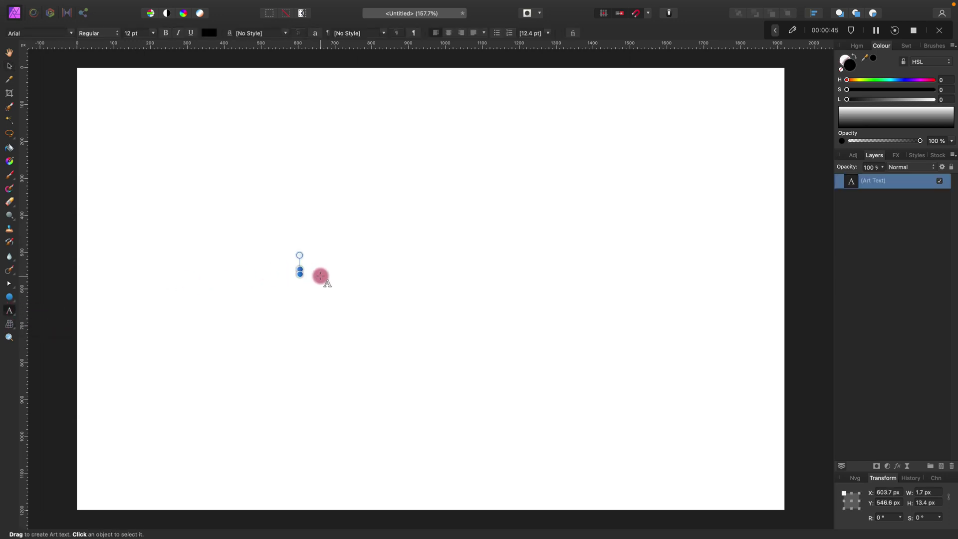
pyautogui.write('KruM')
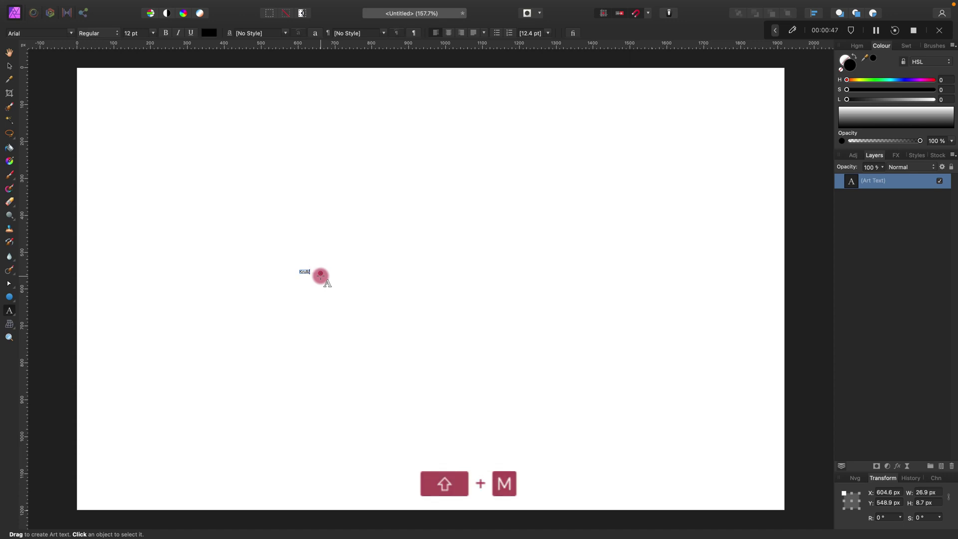
pyautogui.write('ark')
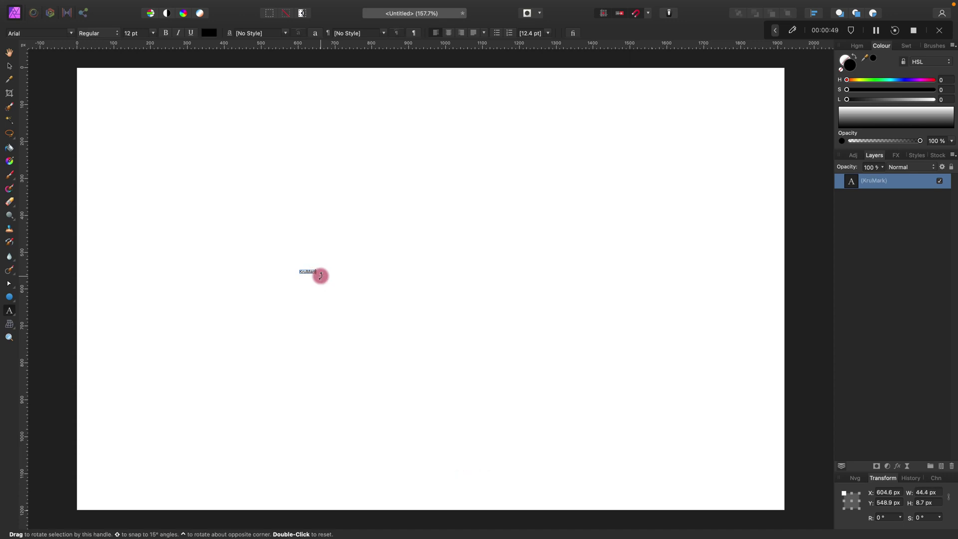
pyautogui.press('Escape')
# Enlarge KruMark to about 262.7 pt, centre it, and select all its letters.
pyautogui.click(15, 69)
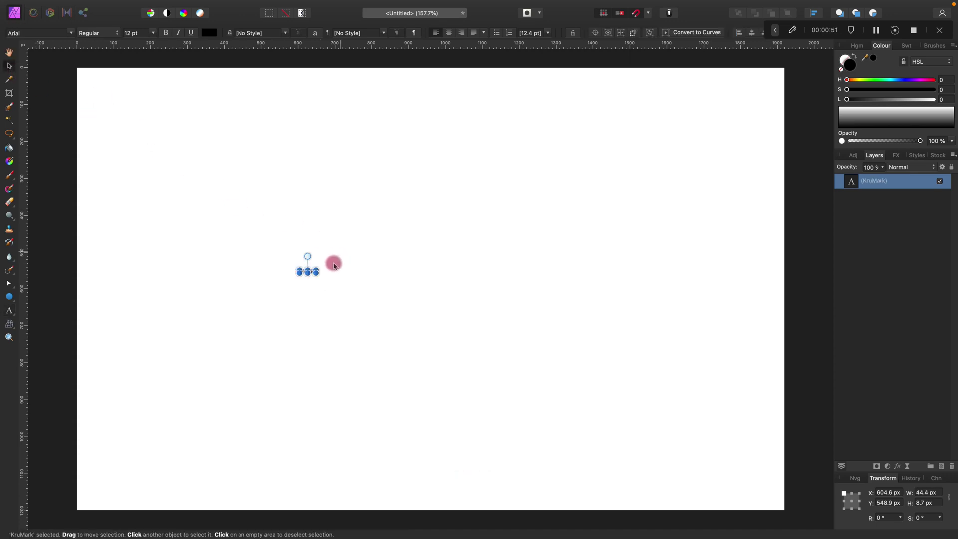
pyautogui.moveTo(317, 272); pyautogui.dragTo(659, 400)
pyautogui.moveTo(573, 327); pyautogui.dragTo(535, 295)
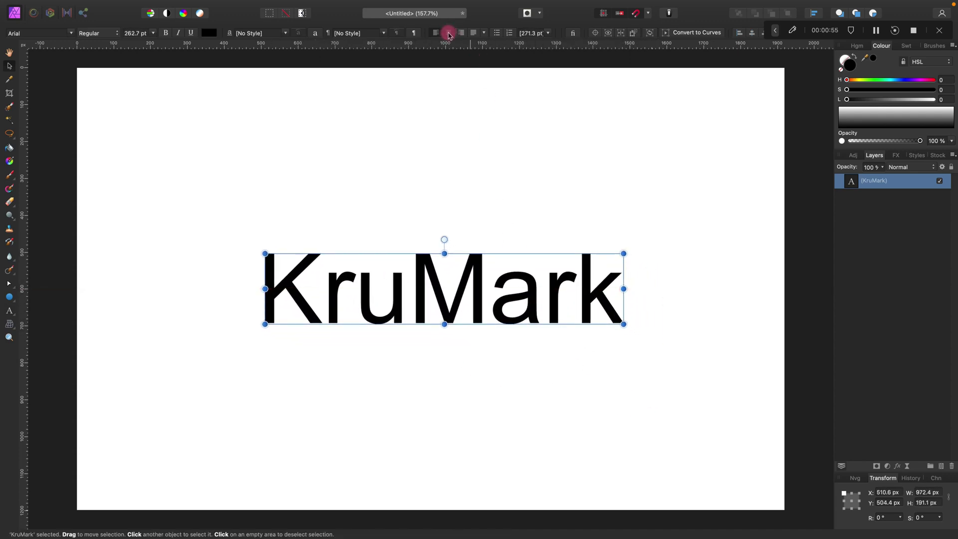
pyautogui.doubleClick(447, 298)
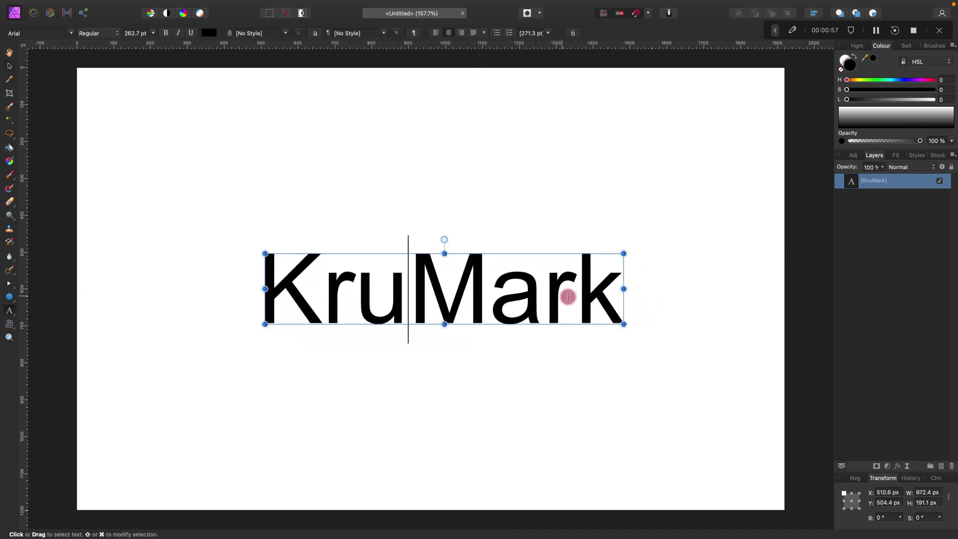
pyautogui.moveTo(614, 299); pyautogui.dragTo(242, 284)
# Set KruMark in the Blank River font.
pyautogui.press('Escape')
pyautogui.click(73, 34)
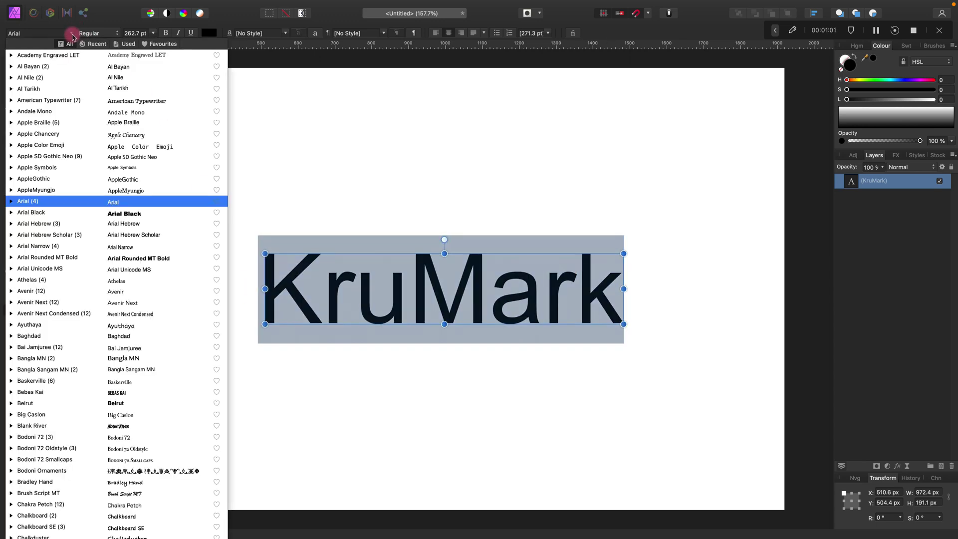
pyautogui.click(59, 423)
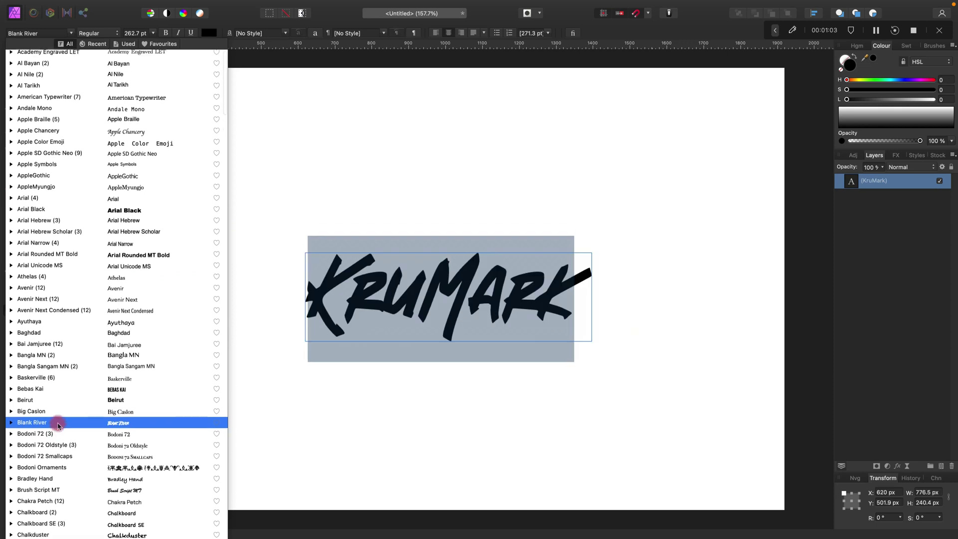
pyautogui.click(199, 432)
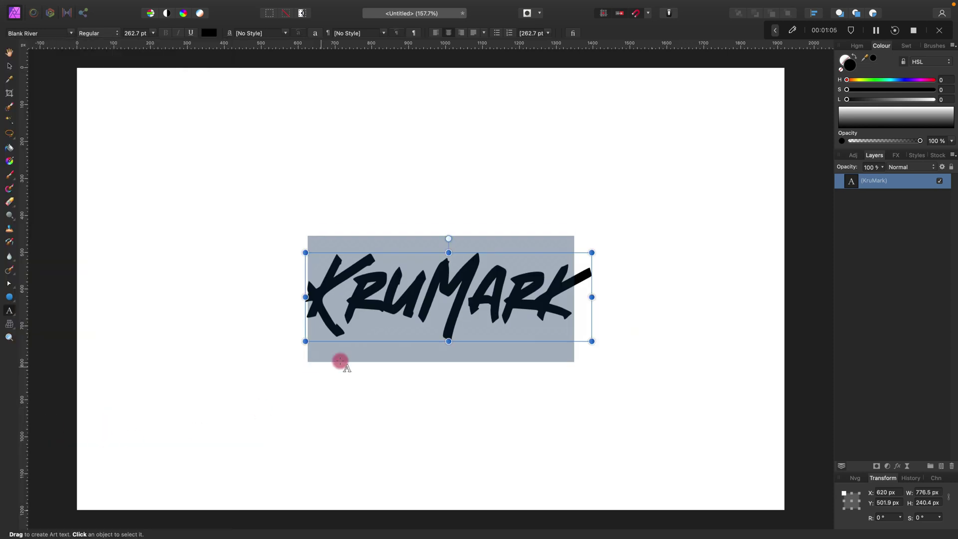
# Scale KruMark up to about 508.4 pt and centre it on the page.
pyautogui.click(11, 65)
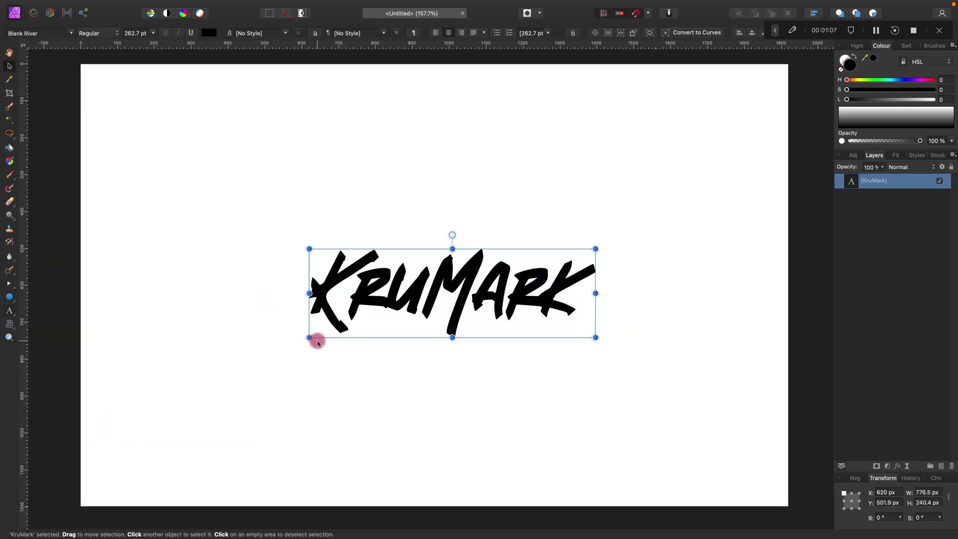
pyautogui.moveTo(309, 338); pyautogui.dragTo(156, 387)
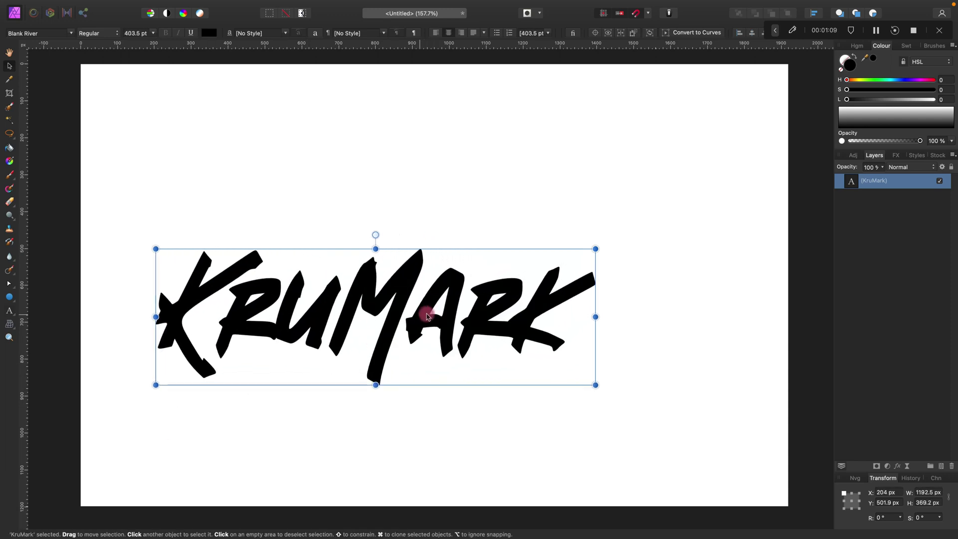
pyautogui.moveTo(428, 312); pyautogui.dragTo(499, 319)
pyautogui.moveTo(665, 254); pyautogui.dragTo(773, 195)
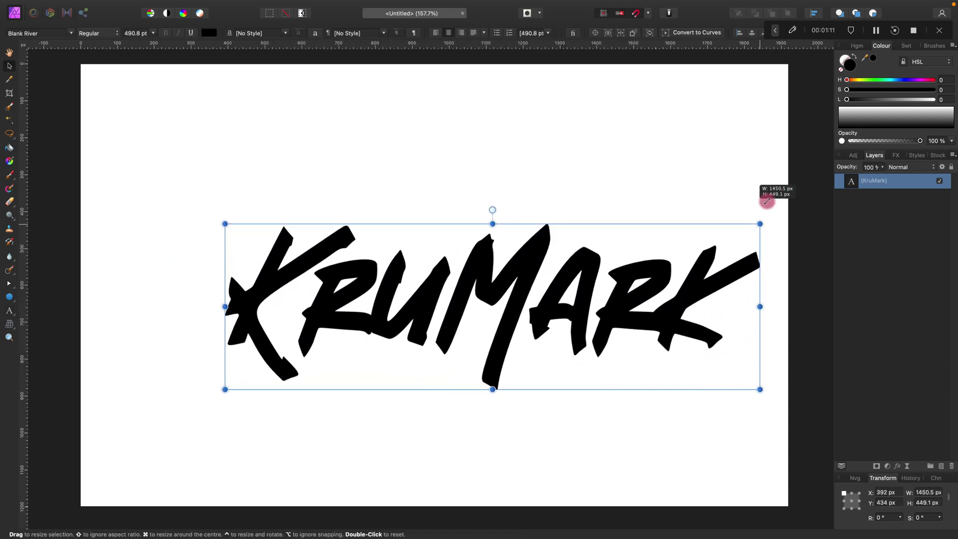
pyautogui.moveTo(689, 306); pyautogui.dragTo(588, 285)
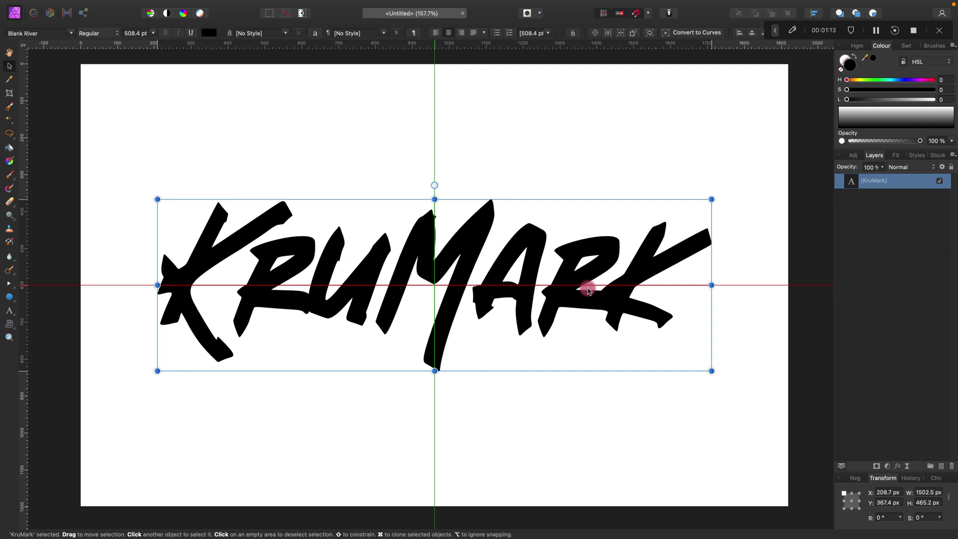
# Search Pixabay stock images for 'wall' and place the brick wall photo on the canvas.
pyautogui.click(585, 145)
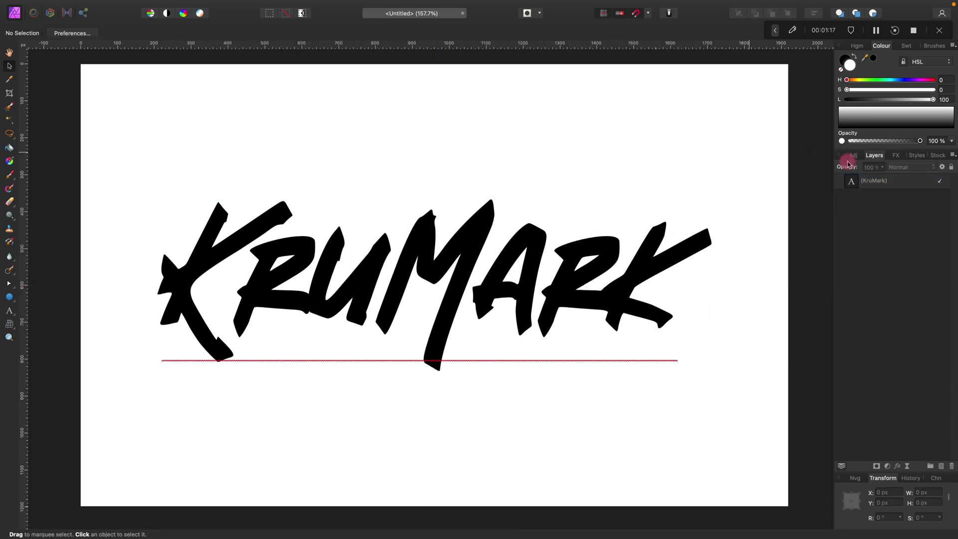
pyautogui.click(937, 158)
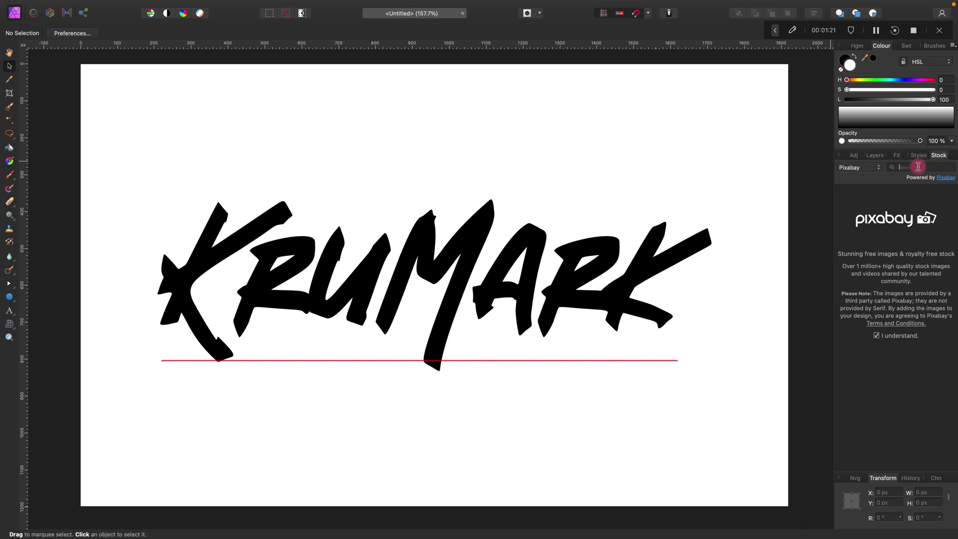
pyautogui.write('wall')
pyautogui.press('Return')
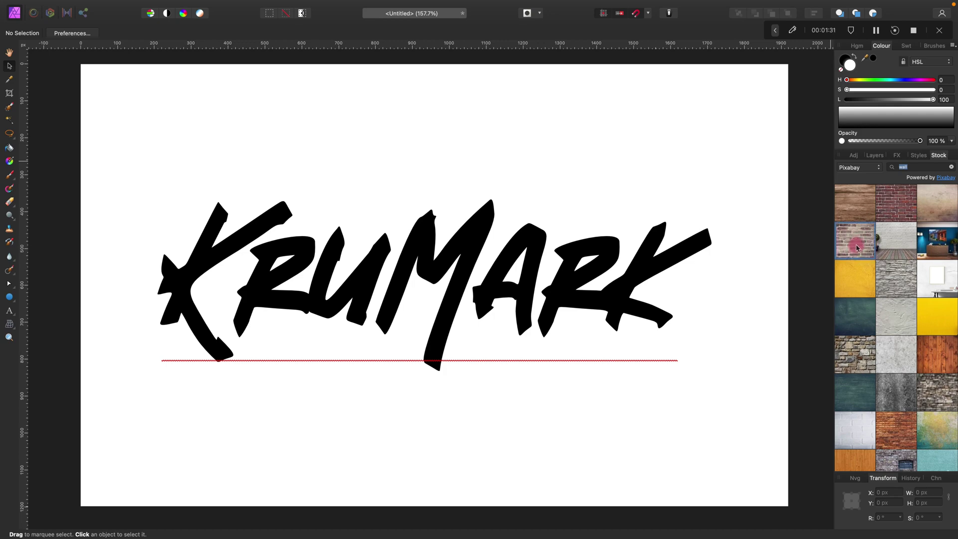
pyautogui.moveTo(857, 247); pyautogui.dragTo(662, 159)
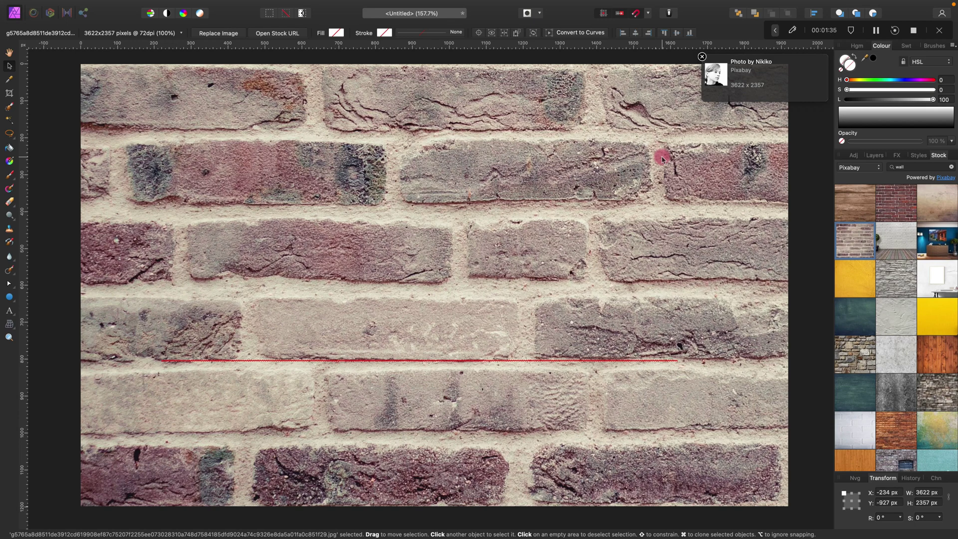
# Move the brick photo layer below KruMark and resize it to fill the page, 1920 px wide.
pyautogui.click(871, 157)
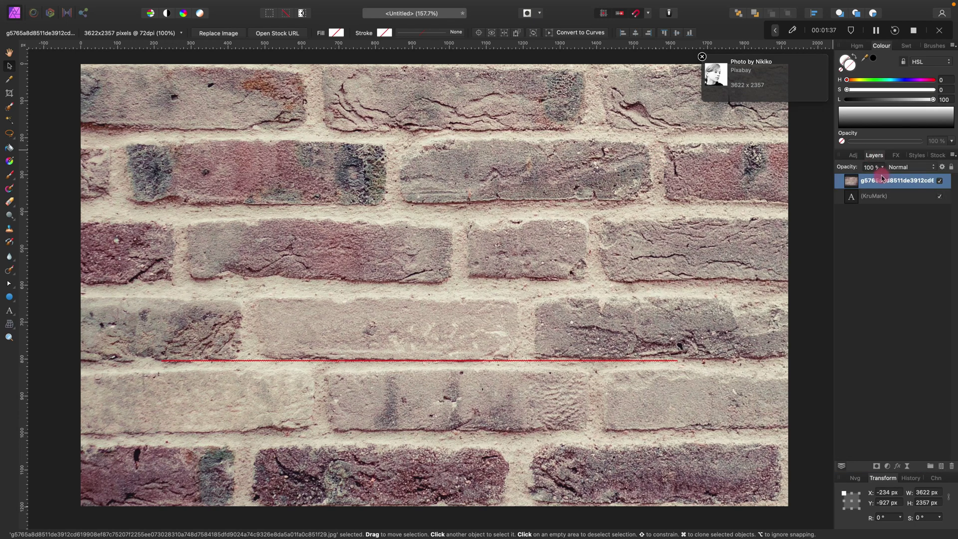
pyautogui.moveTo(885, 188); pyautogui.dragTo(884, 207)
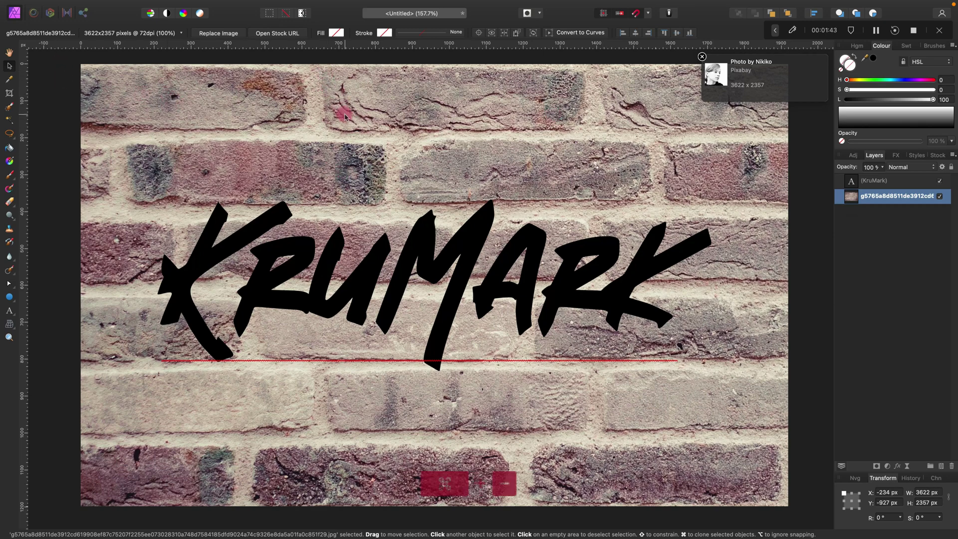
pyautogui.press('super+minus')
pyautogui.click(699, 215)
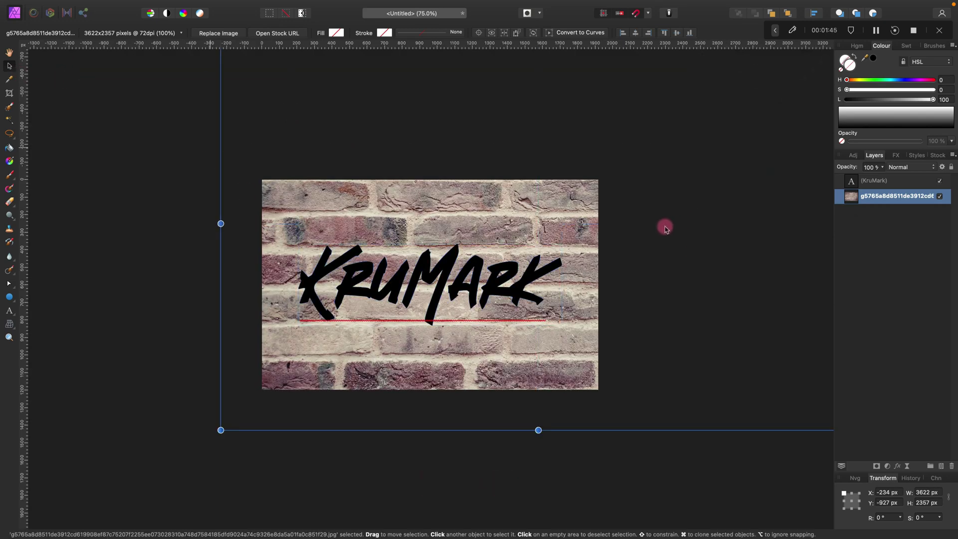
pyautogui.moveTo(221, 431); pyautogui.dragTo(343, 285)
pyautogui.moveTo(489, 325); pyautogui.dragTo(538, 370)
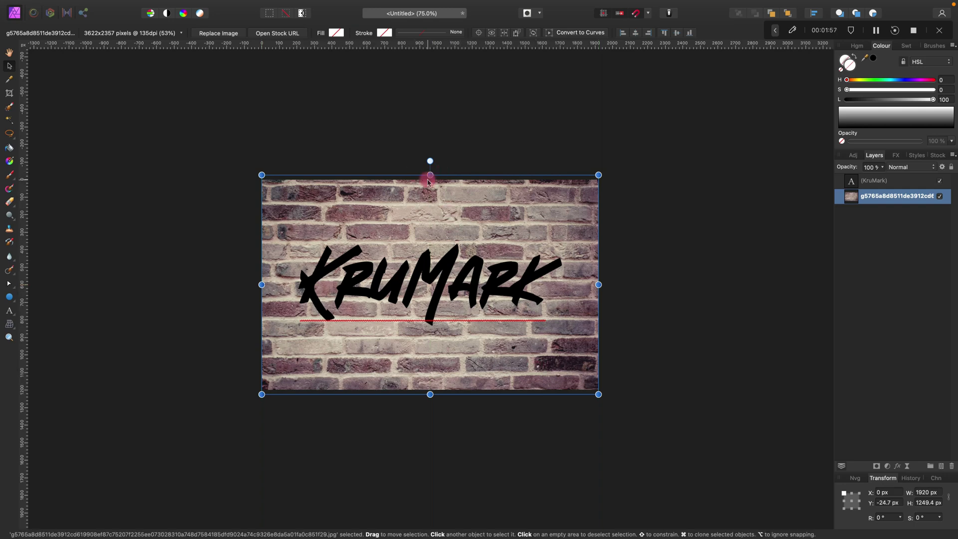
# Rename the brick photo layer to 'back'.
pyautogui.doubleClick(894, 196)
pyautogui.write('back')
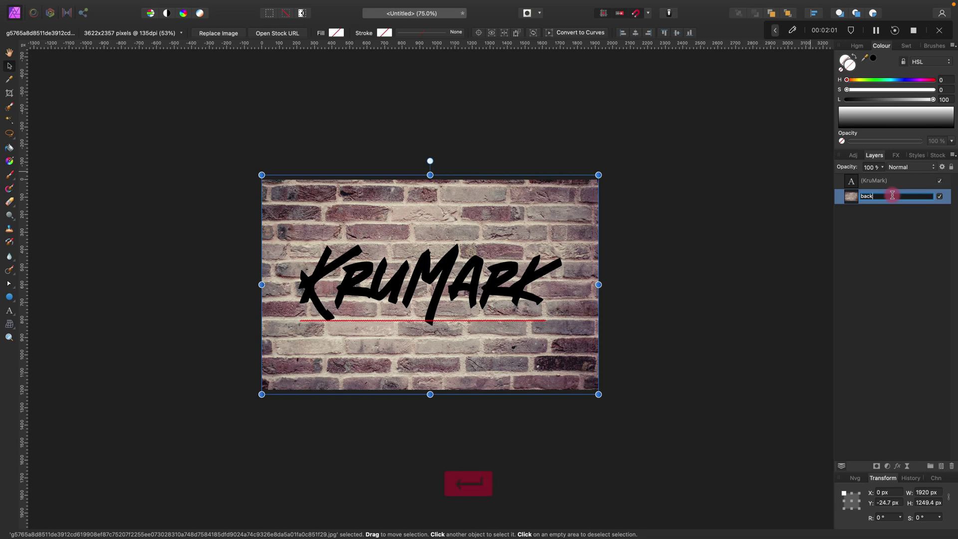
pyautogui.press('Return')
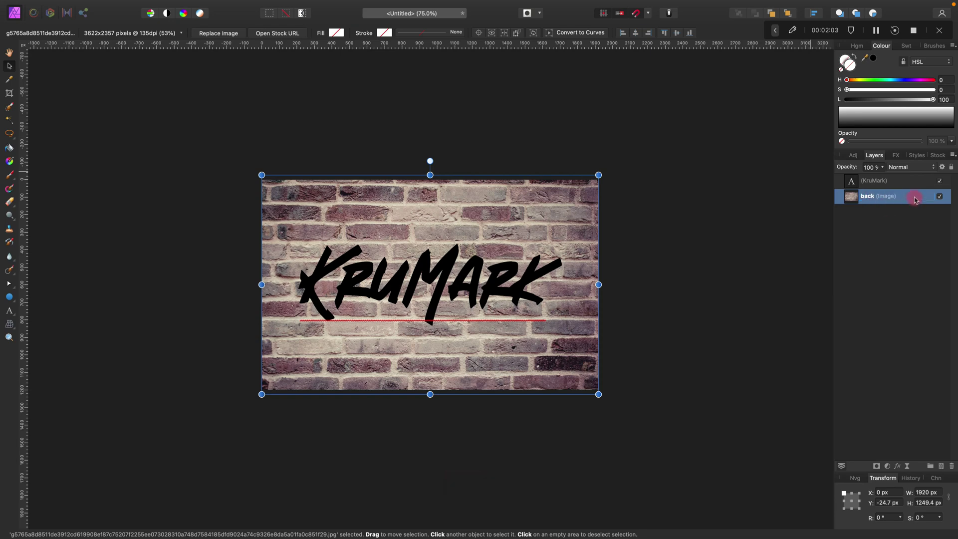
# Add a mid-grey Colour Overlay at 50% opacity to the back layer.
pyautogui.click(899, 468)
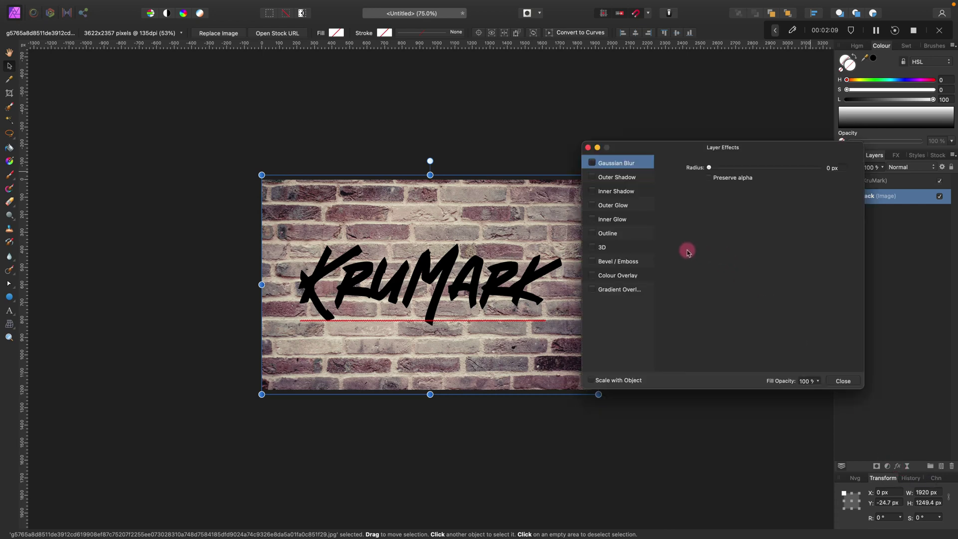
pyautogui.click(594, 275)
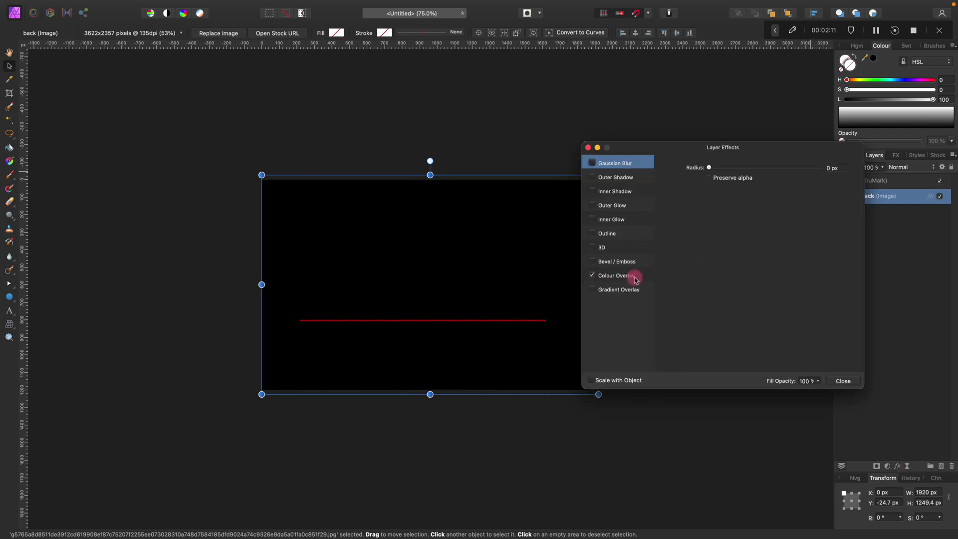
pyautogui.click(633, 276)
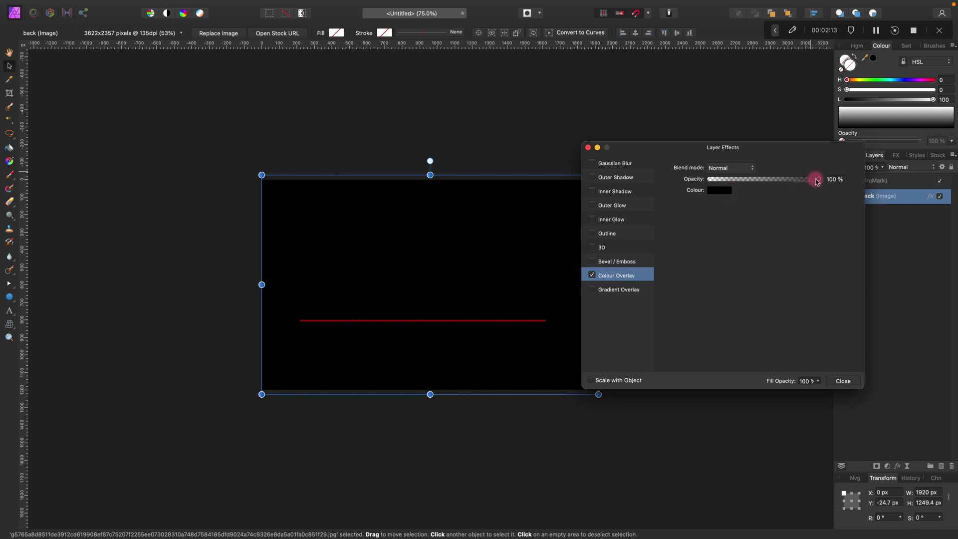
pyautogui.moveTo(817, 179); pyautogui.dragTo(769, 178)
pyautogui.click(831, 180)
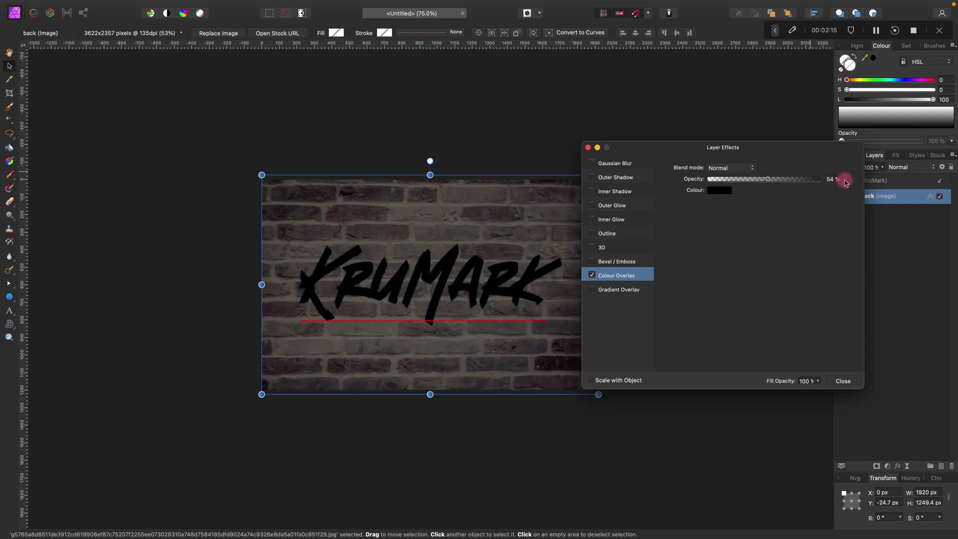
pyautogui.write('50')
pyautogui.click(724, 192)
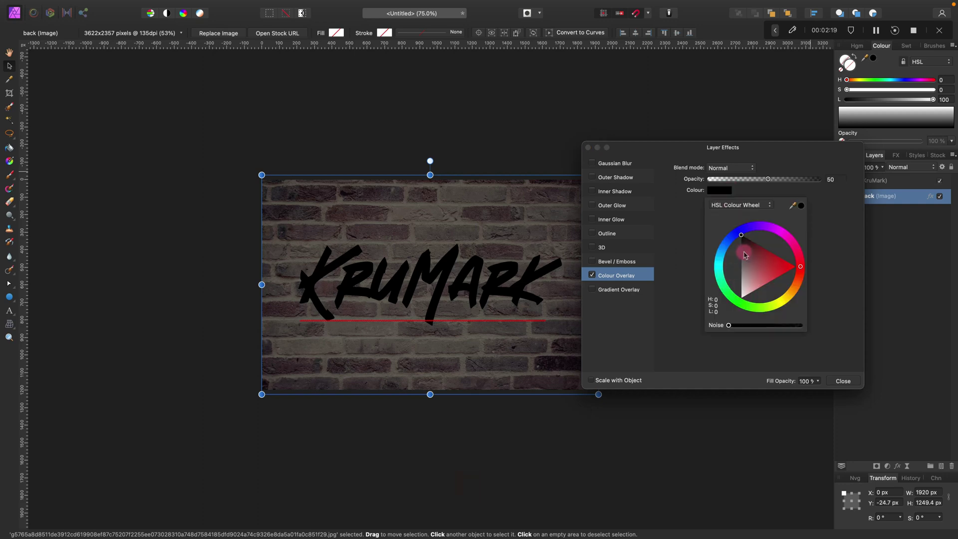
pyautogui.moveTo(793, 205)
pyautogui.mouseDown()
pyautogui.moveTo(430, 209)
pyautogui.moveTo(480, 203)
pyautogui.moveTo(486, 172)
pyautogui.moveTo(799, 206)
pyautogui.moveTo(742, 258)
pyautogui.moveTo(775, 266)
pyautogui.mouseUp()
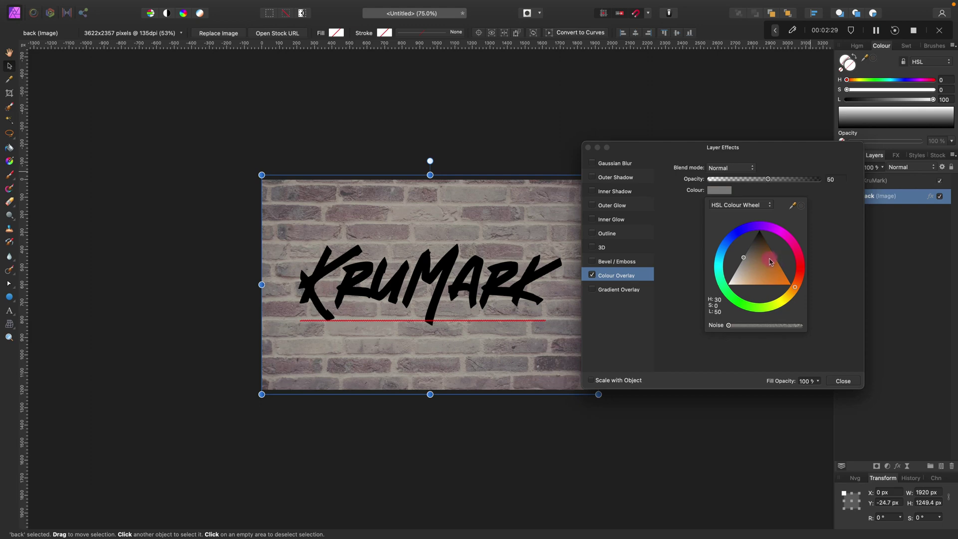
pyautogui.click(845, 382)
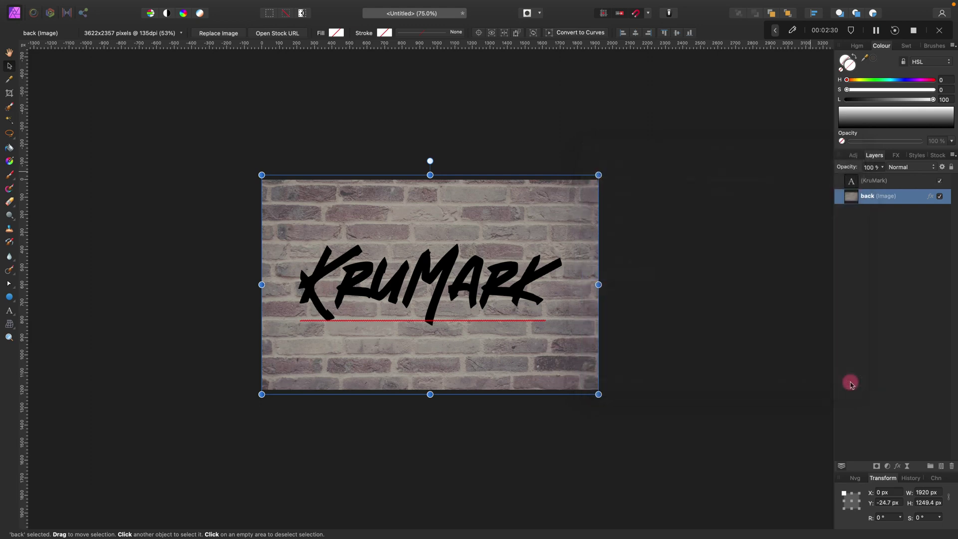
# Toggle the colour overlay off and on to compare, leaving it enabled.
pyautogui.click(929, 198)
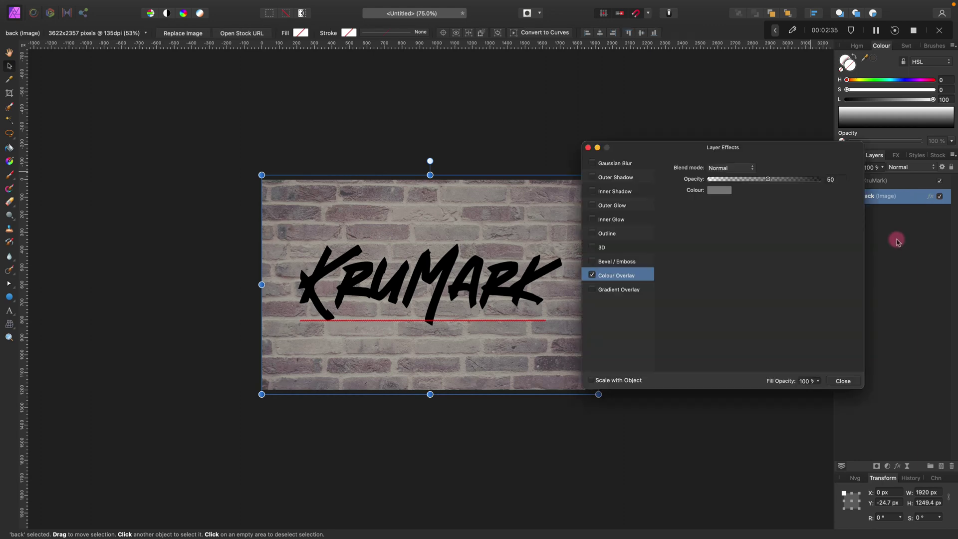
pyautogui.click(605, 276)
pyautogui.click(592, 276)
pyautogui.click(592, 276)
pyautogui.click(844, 381)
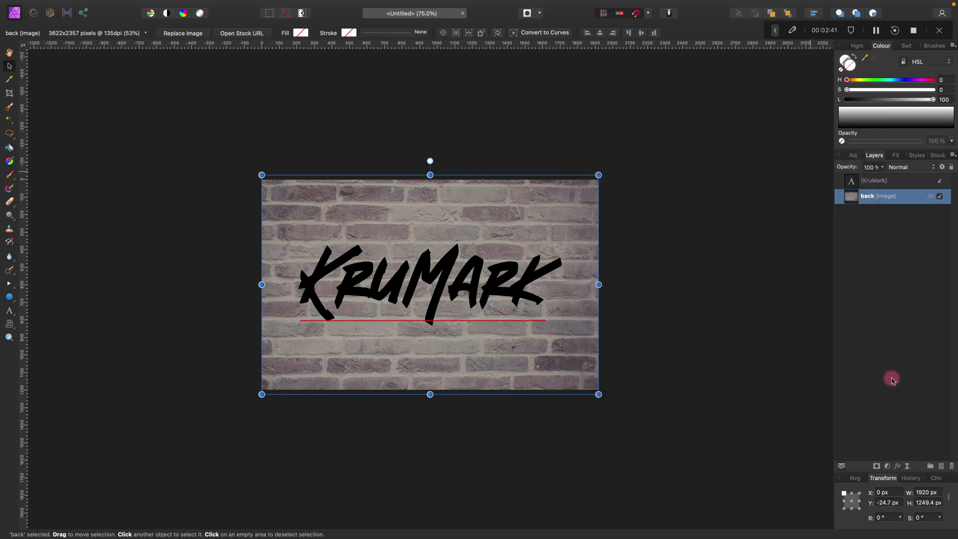
# Switch layers to Large Thumbnails, widen the panel dock, and lock the 'back' layer.
pyautogui.click(953, 156)
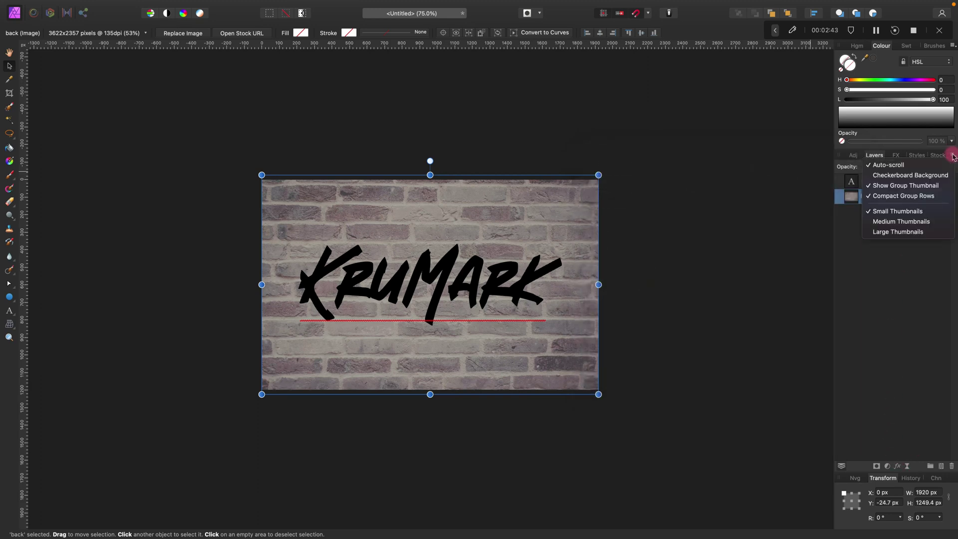
pyautogui.click(913, 231)
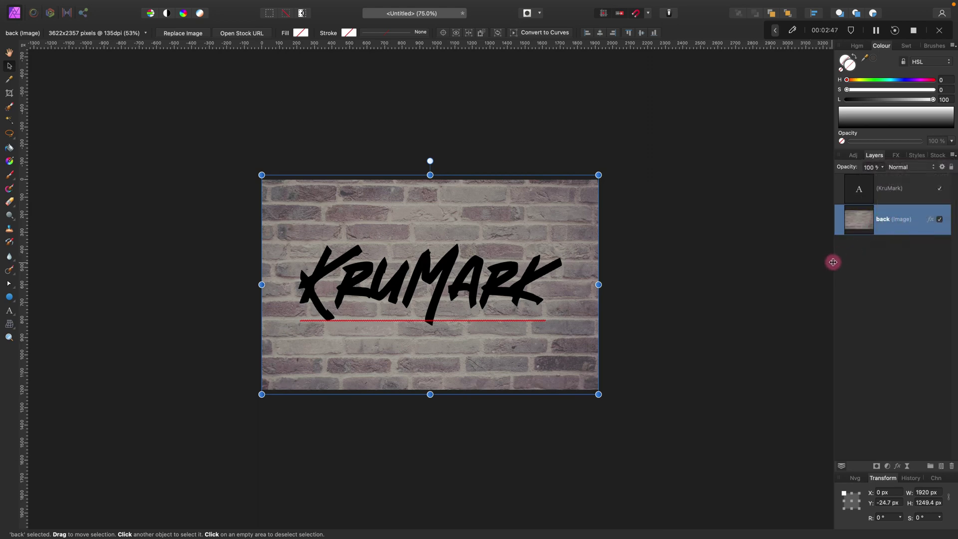
pyautogui.moveTo(834, 262); pyautogui.dragTo(801, 261)
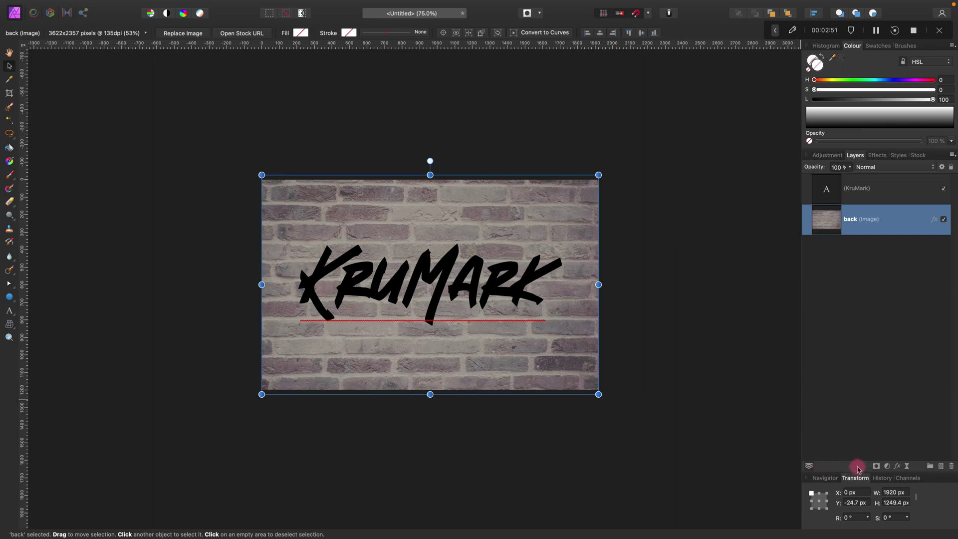
pyautogui.click(952, 168)
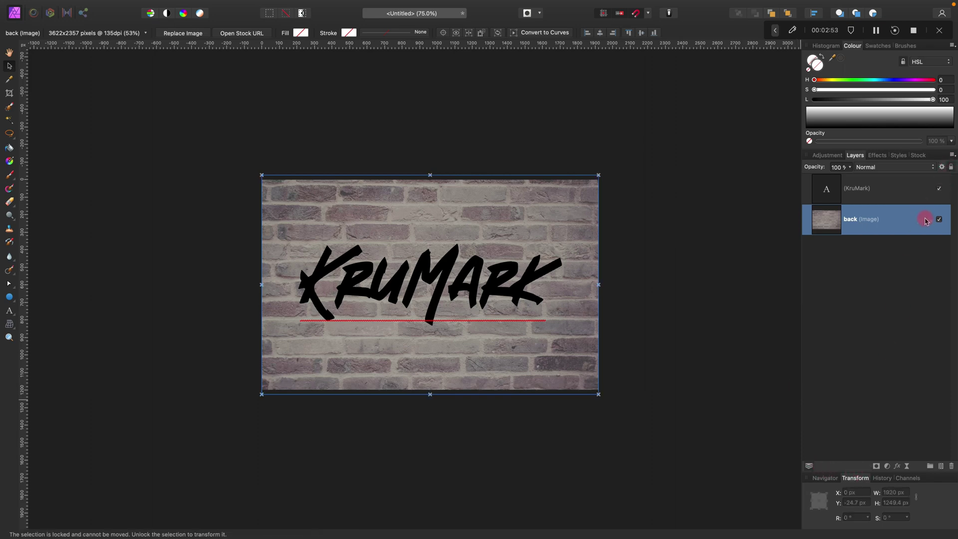
# Select the KruMark text and apply Ignore Spelling to remove its red underline.
pyautogui.click(902, 194)
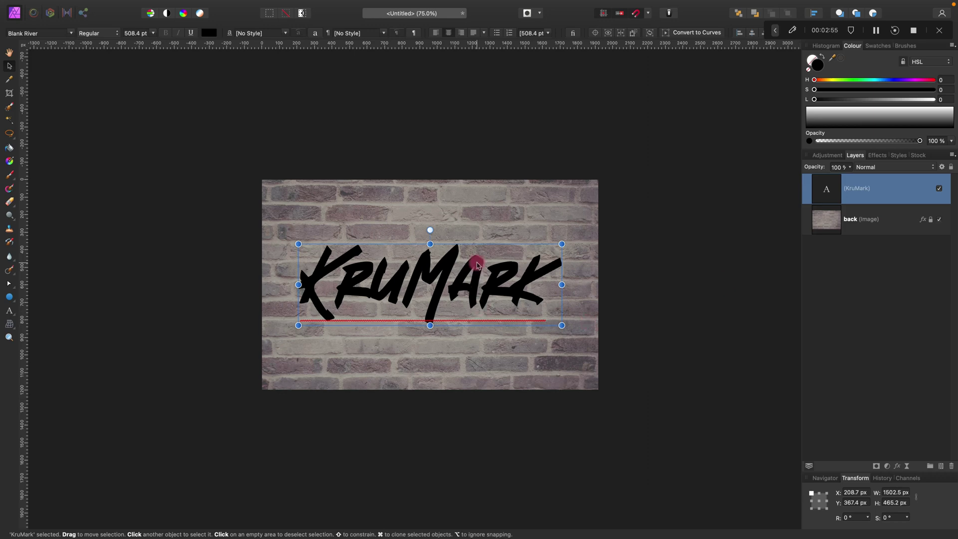
pyautogui.click(9, 310)
pyautogui.click(50, 317)
pyautogui.moveTo(310, 274); pyautogui.dragTo(573, 280)
pyautogui.rightClick(520, 281)
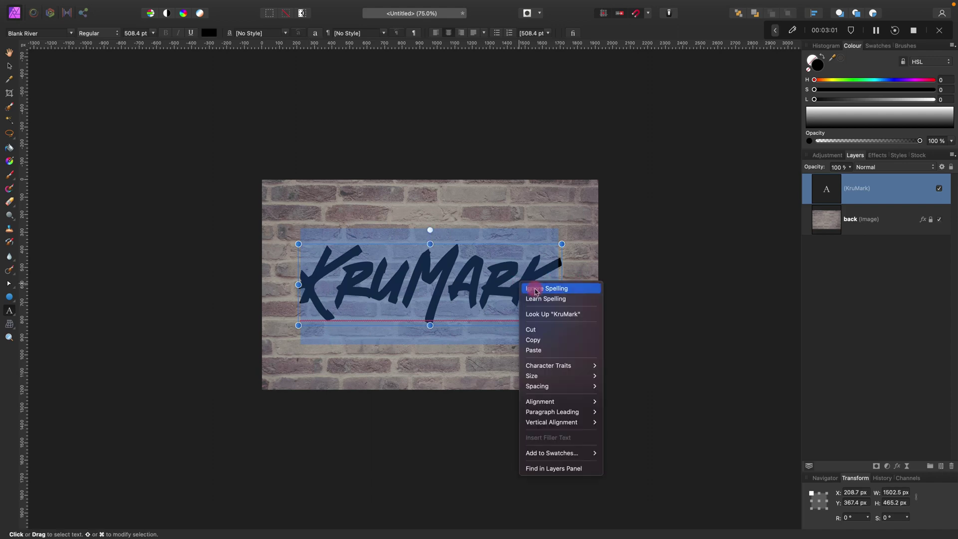
pyautogui.click(535, 290)
pyautogui.press('Escape')
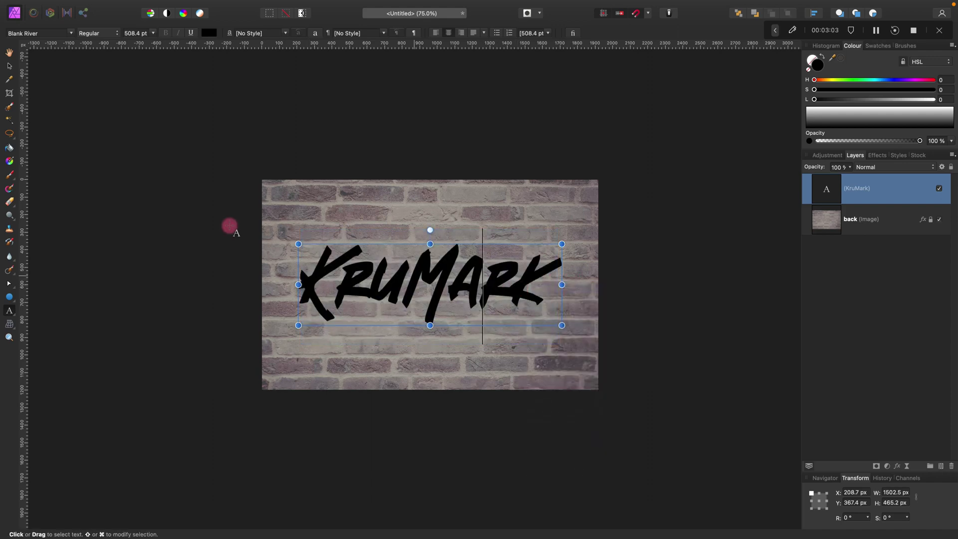
pyautogui.click(10, 67)
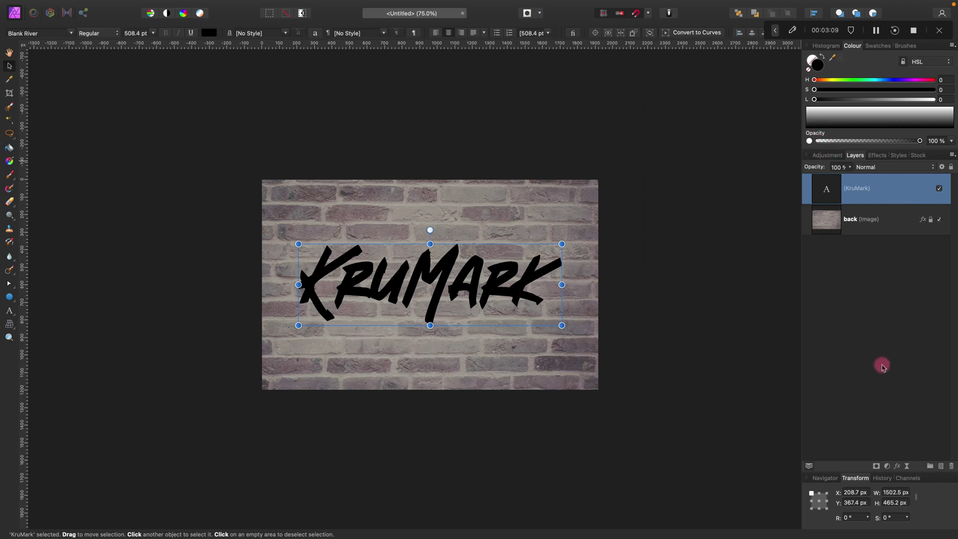
# Enable a Gradient Overlay on KruMark with a 90° angle and 61% midpoint.
pyautogui.click(898, 466)
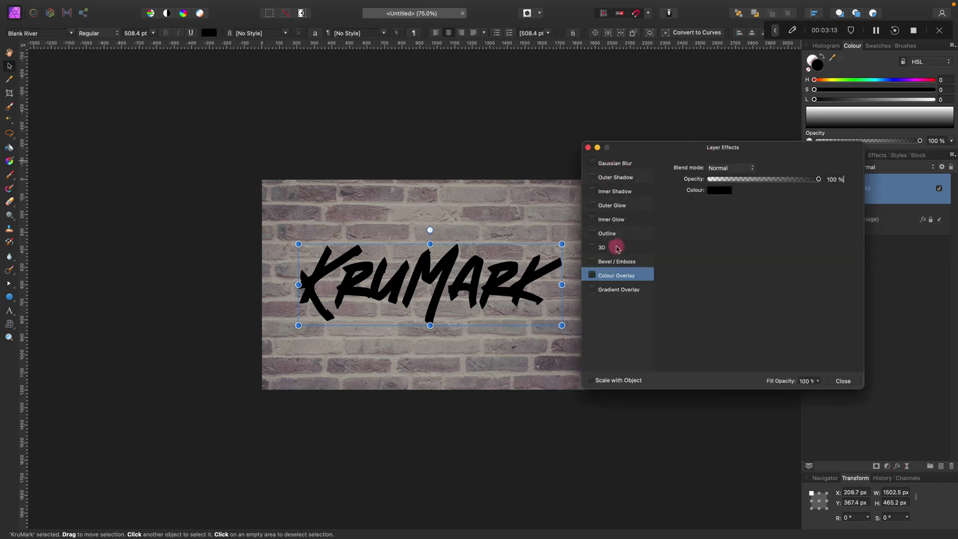
pyautogui.click(593, 291)
pyautogui.click(613, 289)
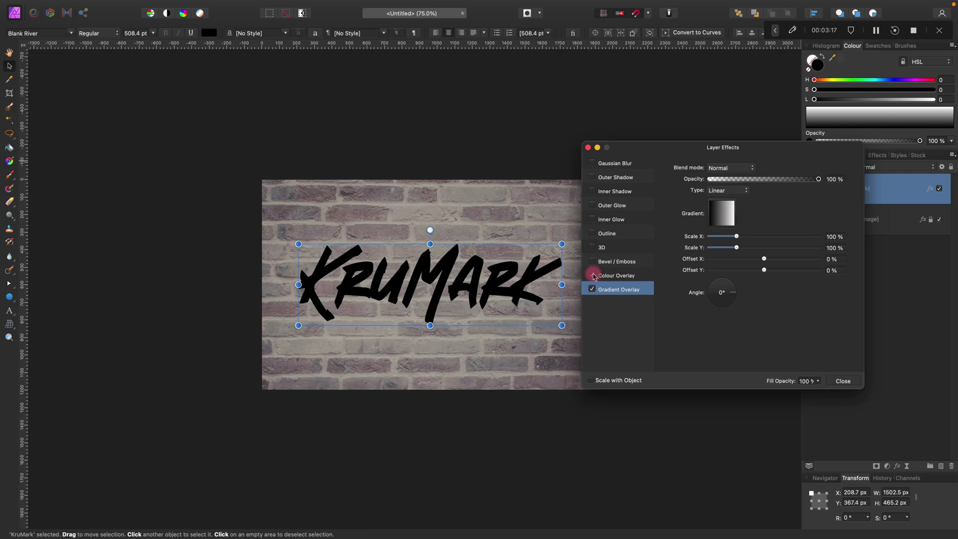
pyautogui.moveTo(738, 289); pyautogui.dragTo(722, 270)
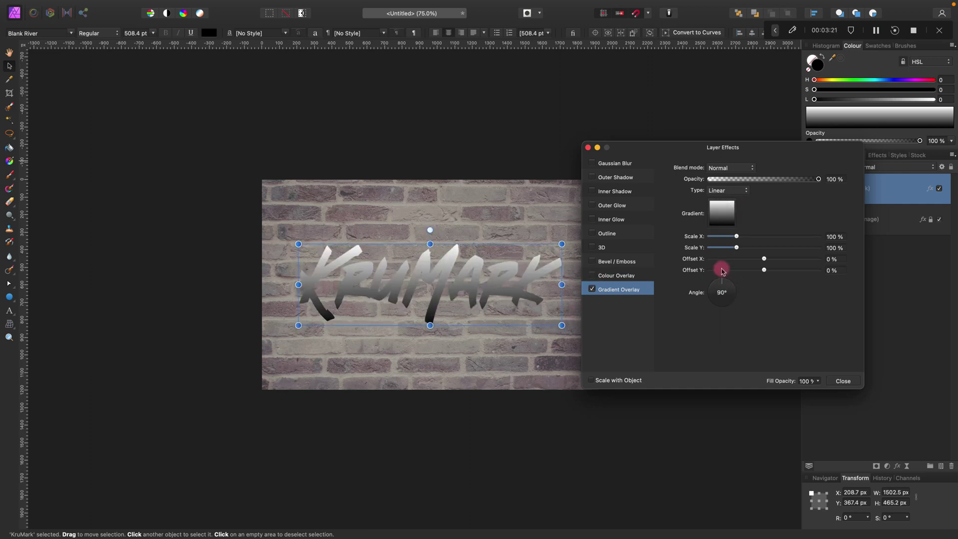
pyautogui.click(723, 209)
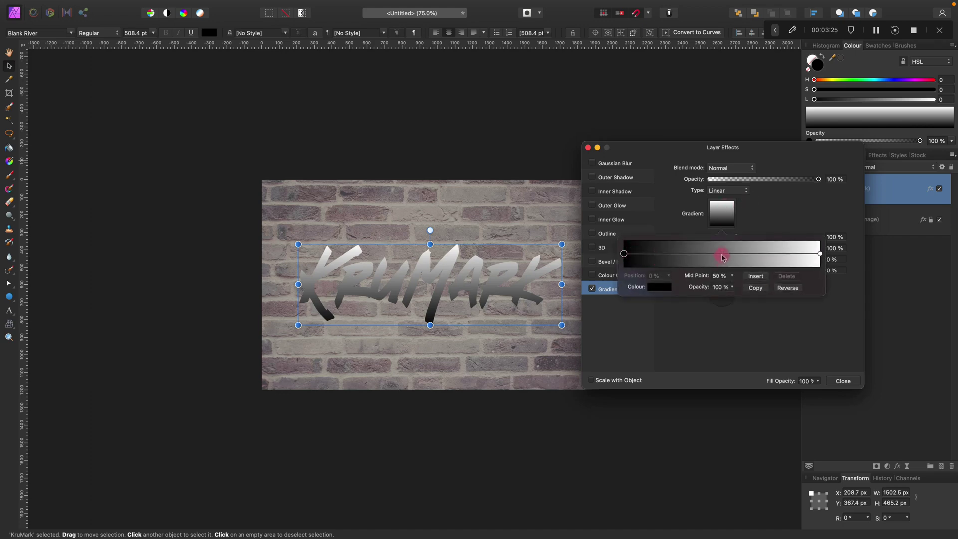
pyautogui.moveTo(722, 254)
pyautogui.mouseDown()
pyautogui.moveTo(769, 255)
pyautogui.moveTo(745, 256)
pyautogui.mouseUp()
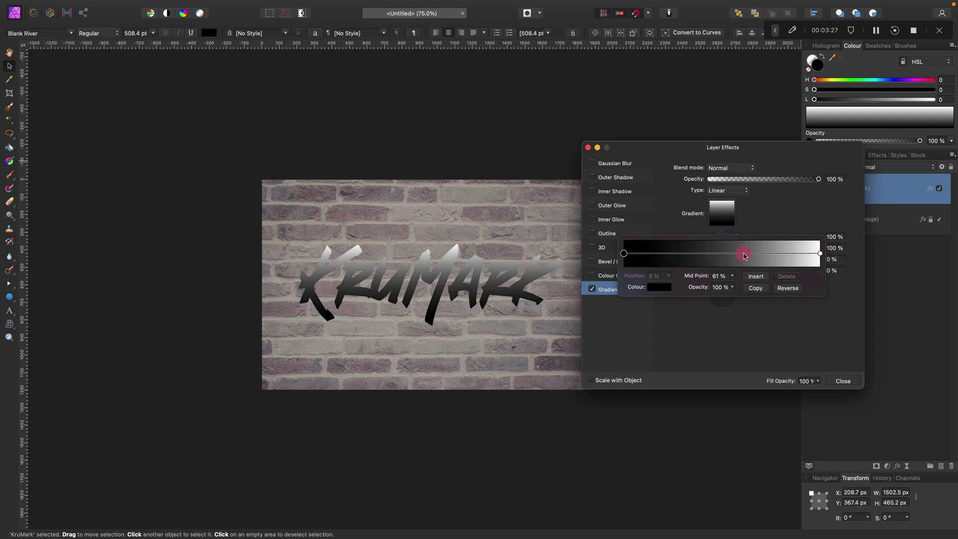
# Make the left gradient stop bright blue and the right stop deep indigo with noise.
pyautogui.click(624, 253)
pyautogui.click(659, 288)
pyautogui.click(662, 349)
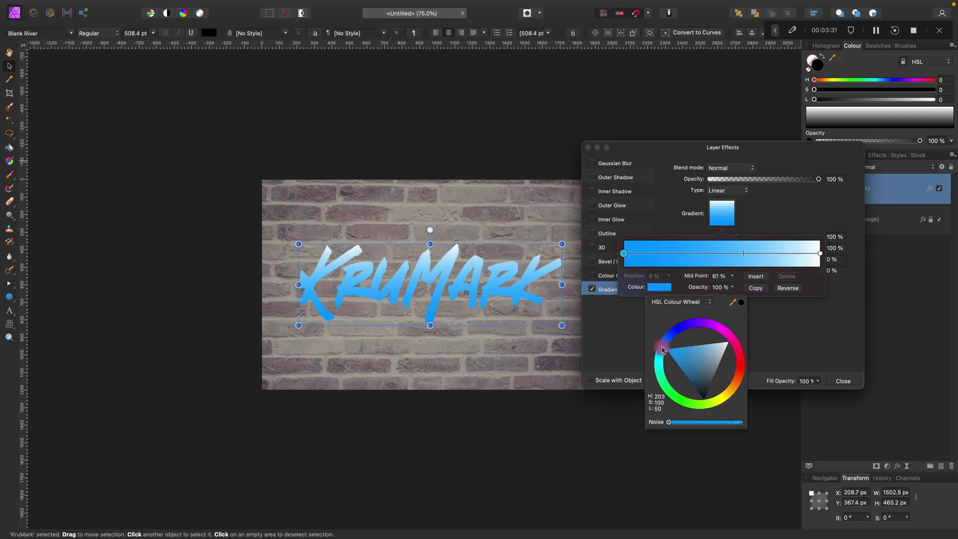
pyautogui.click(820, 253)
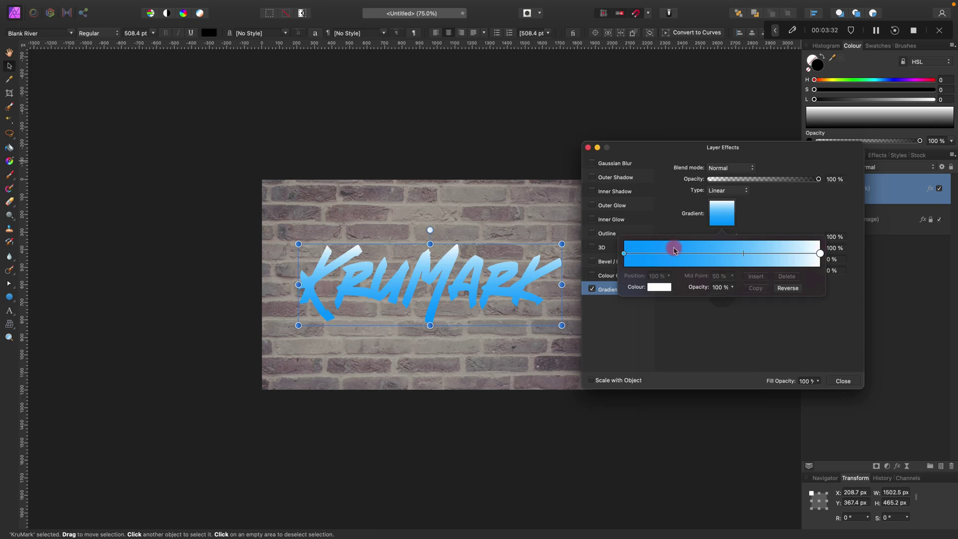
pyautogui.click(660, 287)
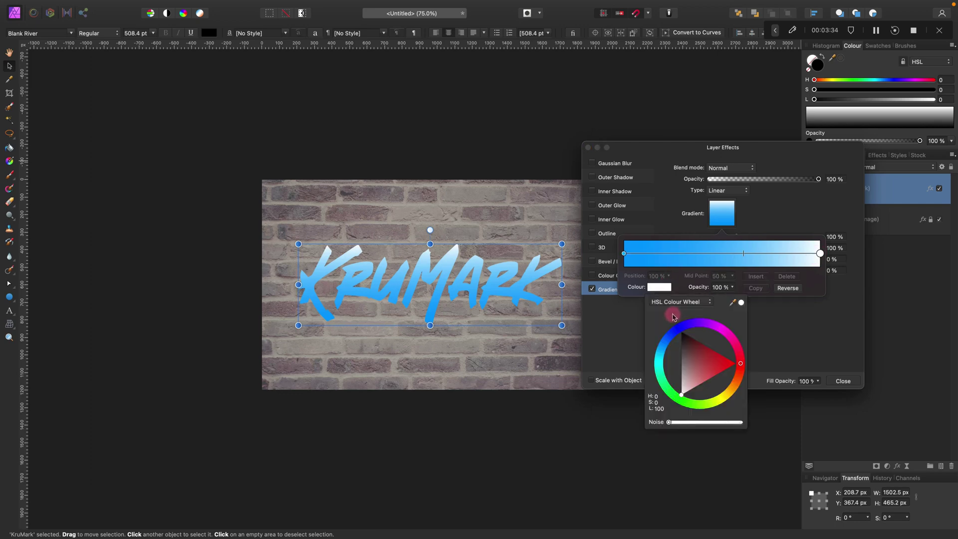
pyautogui.click(703, 324)
pyautogui.moveTo(702, 327); pyautogui.dragTo(689, 322)
pyautogui.moveTo(684, 360)
pyautogui.mouseDown()
pyautogui.moveTo(670, 388)
pyautogui.moveTo(706, 384)
pyautogui.moveTo(685, 348)
pyautogui.moveTo(723, 327)
pyautogui.moveTo(744, 359)
pyautogui.mouseUp()
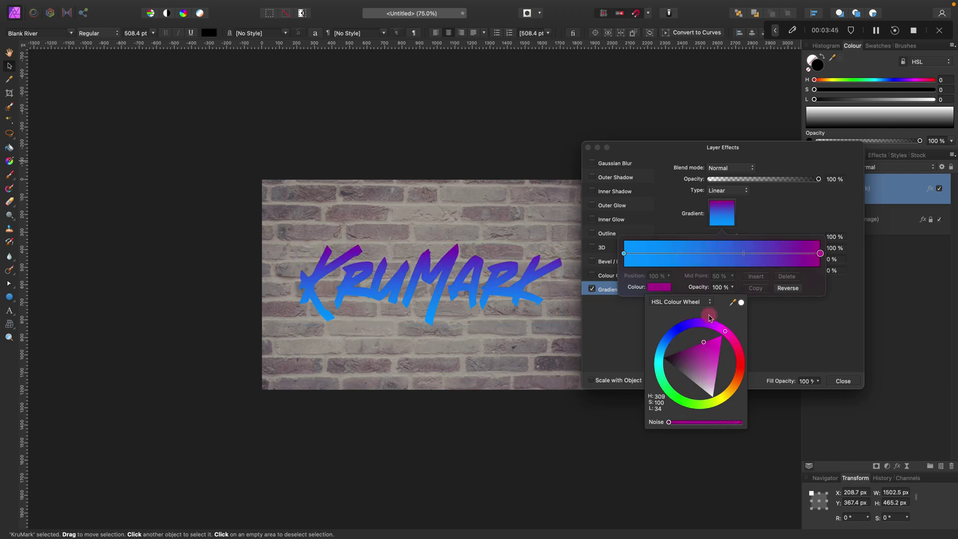
pyautogui.moveTo(706, 316); pyautogui.dragTo(684, 353)
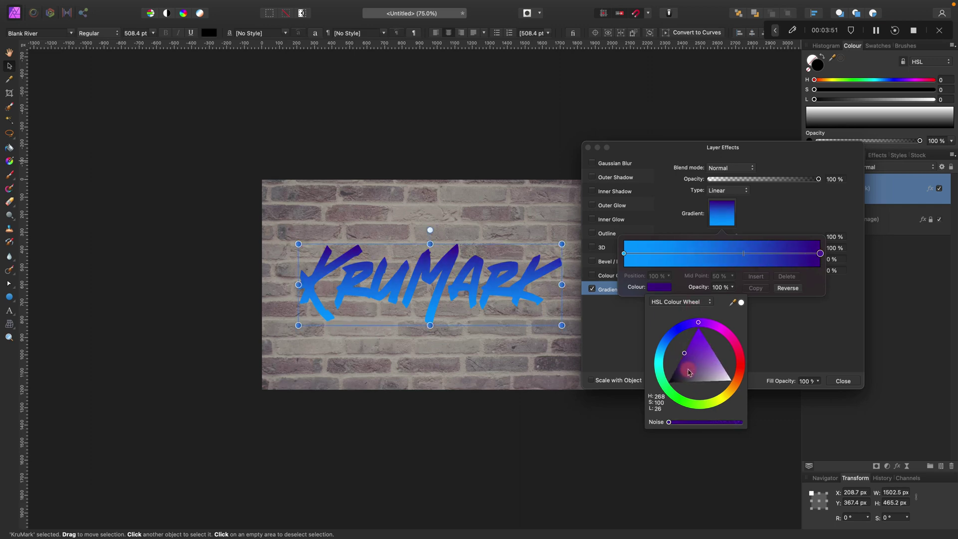
pyautogui.click(669, 423)
pyautogui.moveTo(676, 425); pyautogui.dragTo(706, 426)
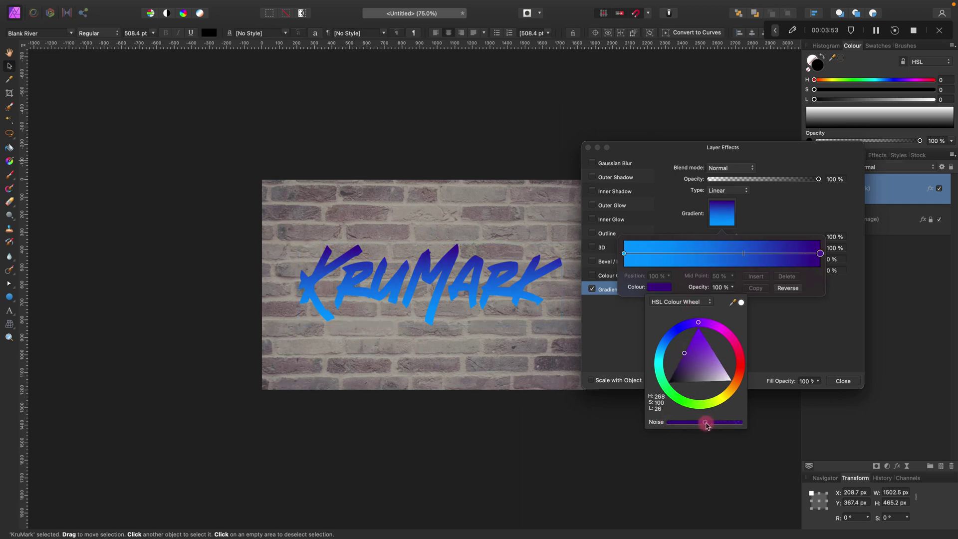
pyautogui.click(802, 317)
pyautogui.click(799, 323)
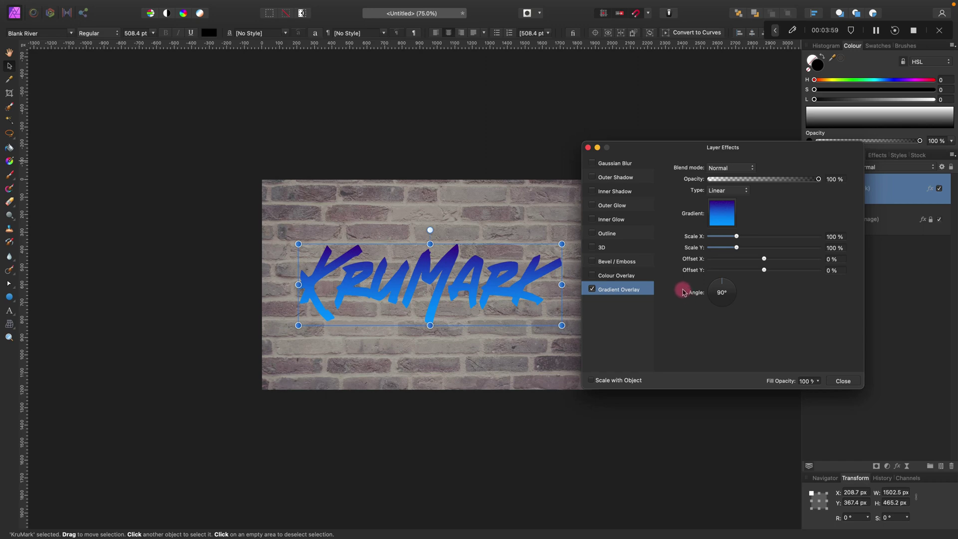
# Add a white 25.2 px solid-colour Outline to KruMark in Overlay blend mode.
pyautogui.click(594, 234)
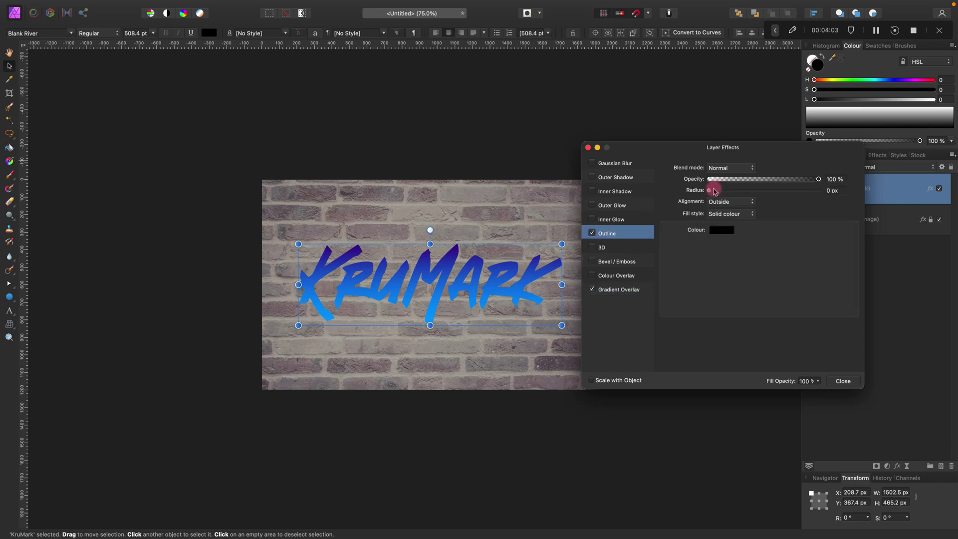
pyautogui.moveTo(713, 191); pyautogui.dragTo(776, 190)
pyautogui.click(727, 233)
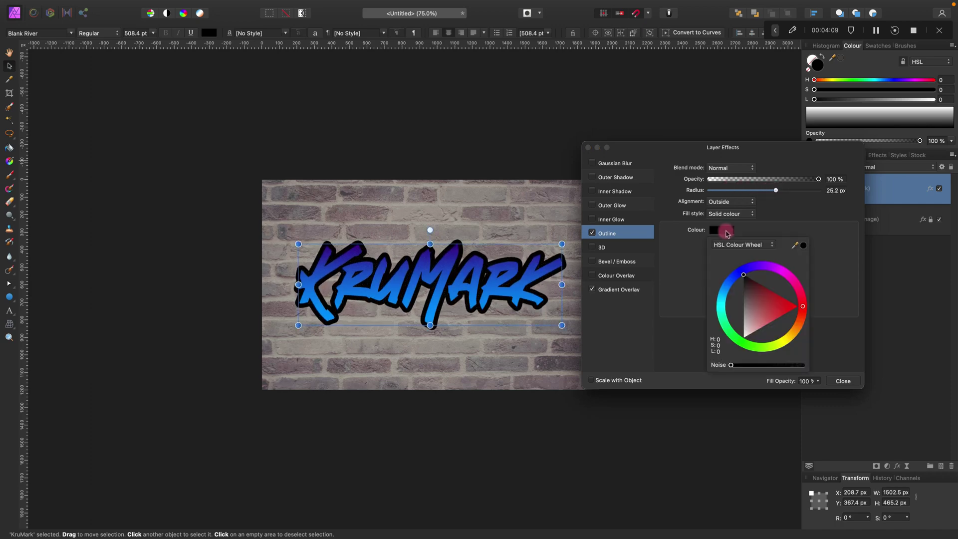
pyautogui.moveTo(749, 322); pyautogui.dragTo(734, 345)
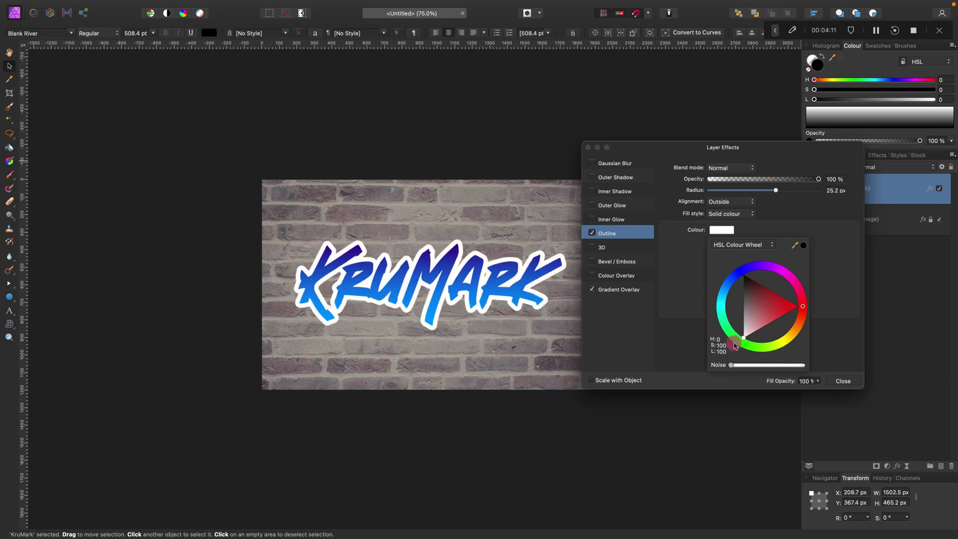
pyautogui.click(748, 214)
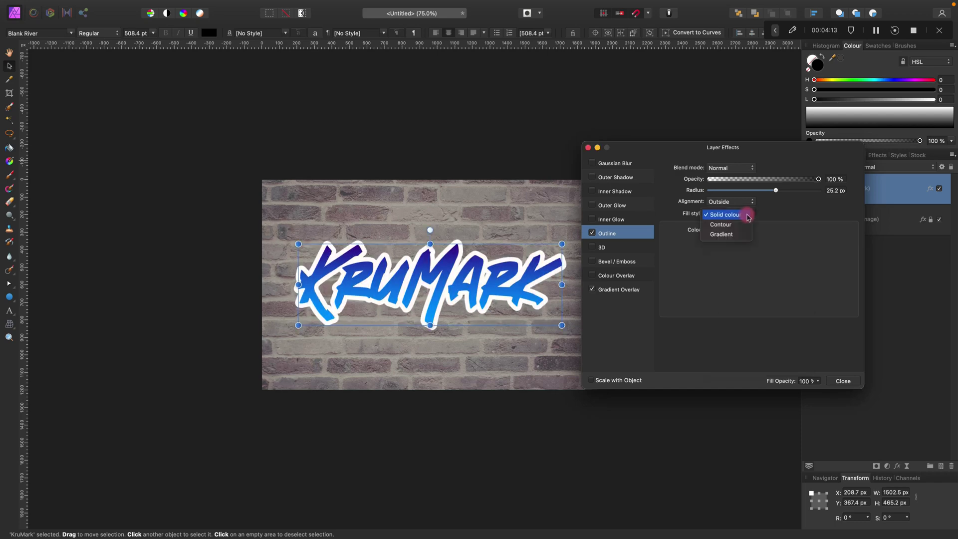
pyautogui.click(776, 212)
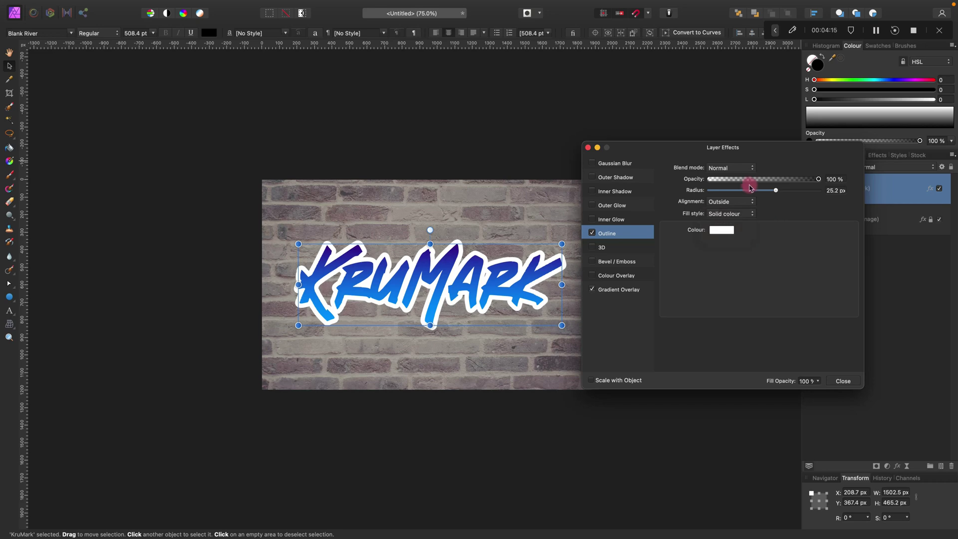
pyautogui.click(748, 171)
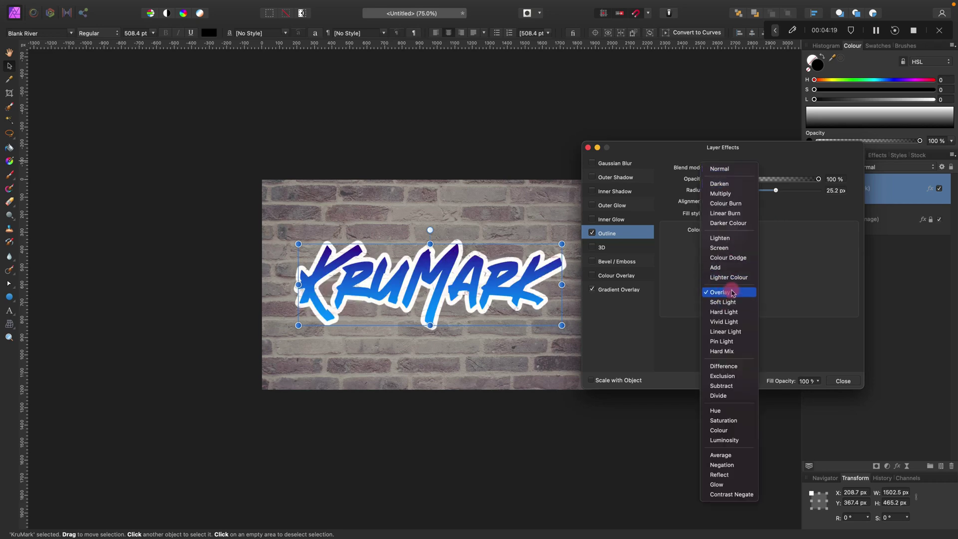
pyautogui.click(733, 293)
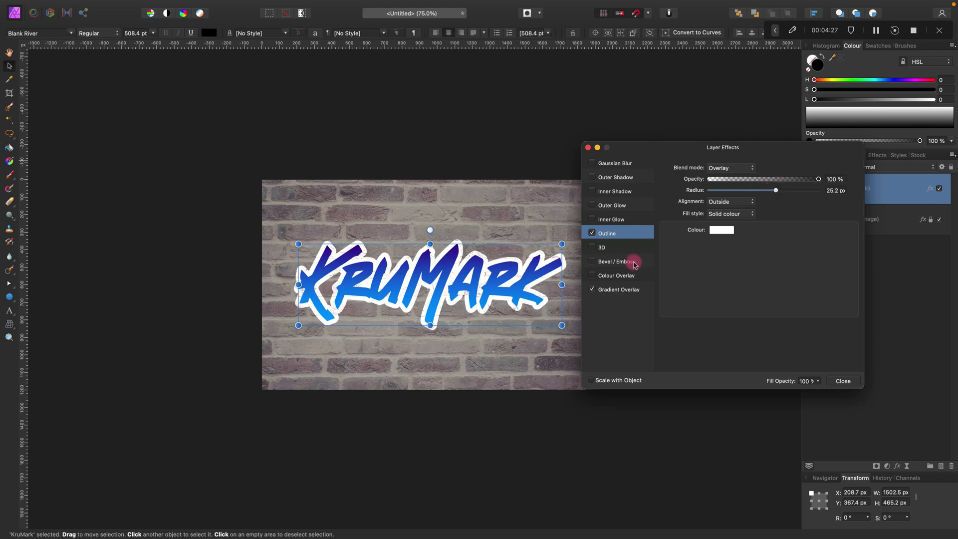
# Add an Inner Bevel/Emboss to KruMark, about 20 px radius, adjusted lighting, fully softened.
pyautogui.click(592, 261)
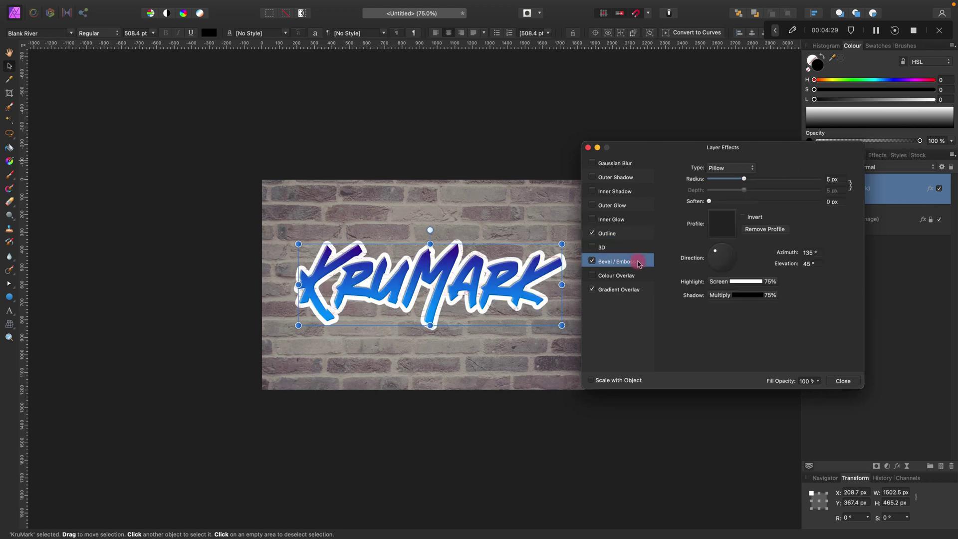
pyautogui.moveTo(745, 178); pyautogui.dragTo(766, 180)
pyautogui.click(741, 168)
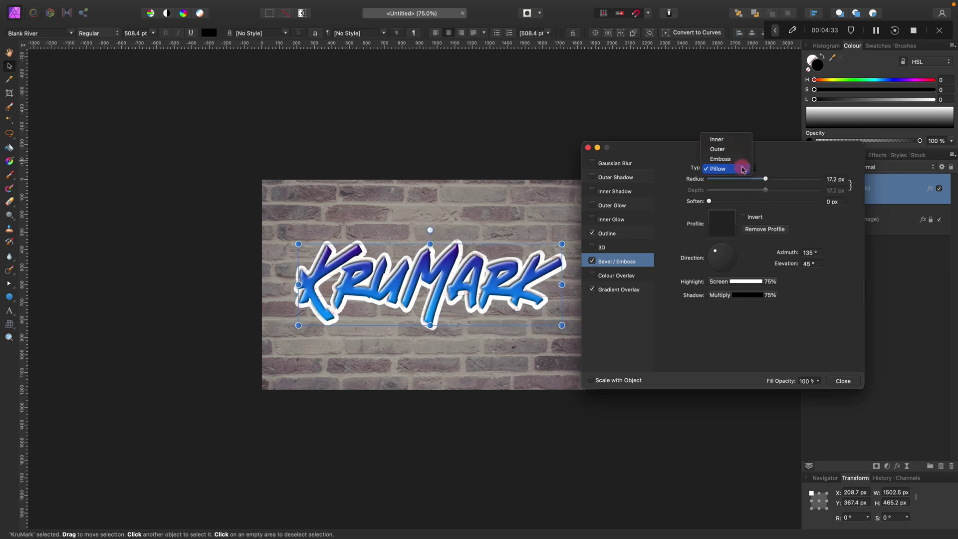
pyautogui.click(730, 140)
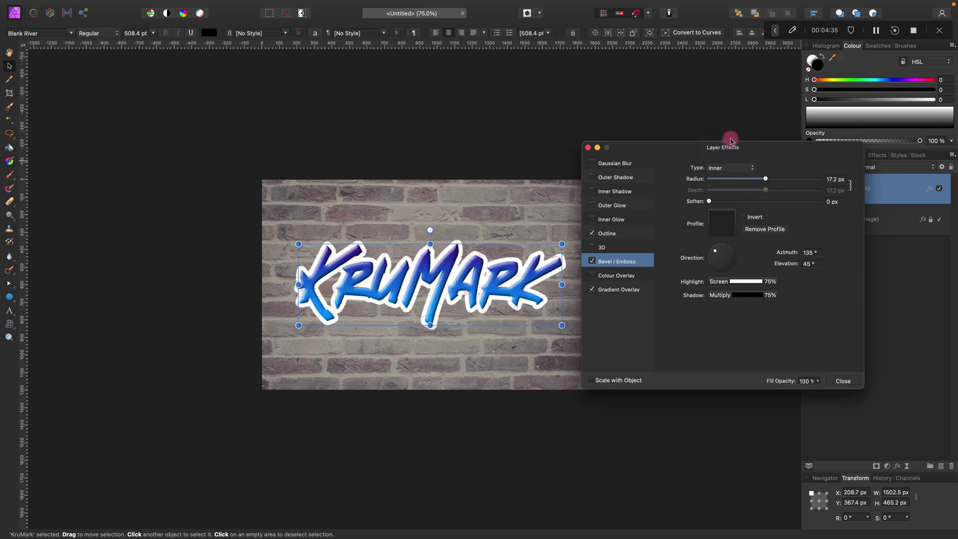
pyautogui.moveTo(768, 183); pyautogui.dragTo(771, 183)
pyautogui.moveTo(720, 252); pyautogui.dragTo(725, 260)
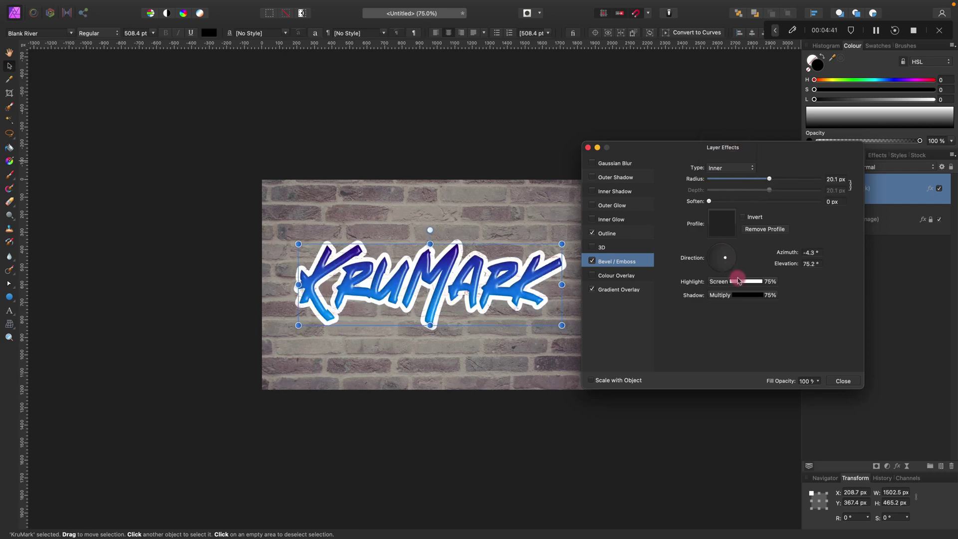
pyautogui.moveTo(709, 202); pyautogui.dragTo(667, 200)
# Set the bevel shadow opacity to 0% and the highlight opacity to 100%.
pyautogui.click(744, 298)
pyautogui.moveTo(798, 339); pyautogui.dragTo(723, 338)
pyautogui.click(819, 282)
pyautogui.click(733, 282)
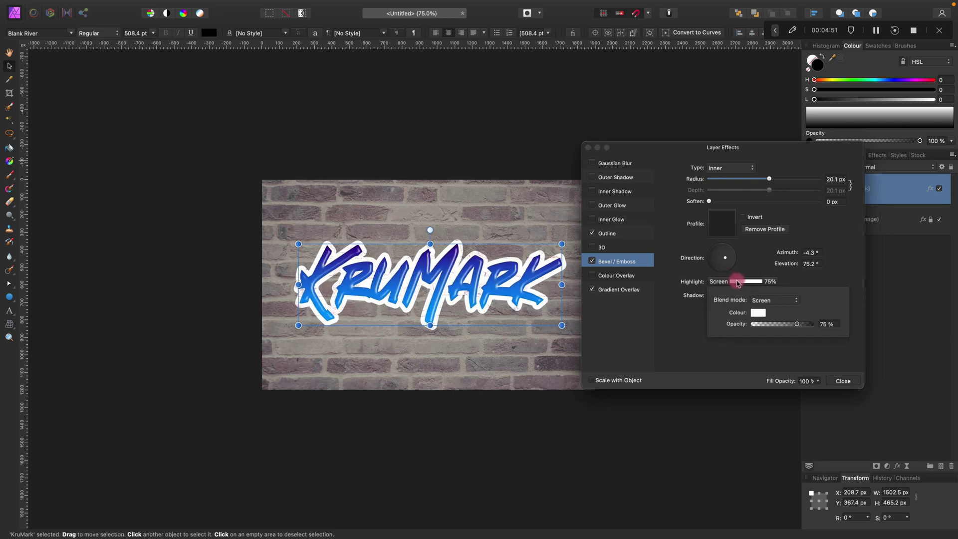
pyautogui.moveTo(798, 326); pyautogui.dragTo(839, 327)
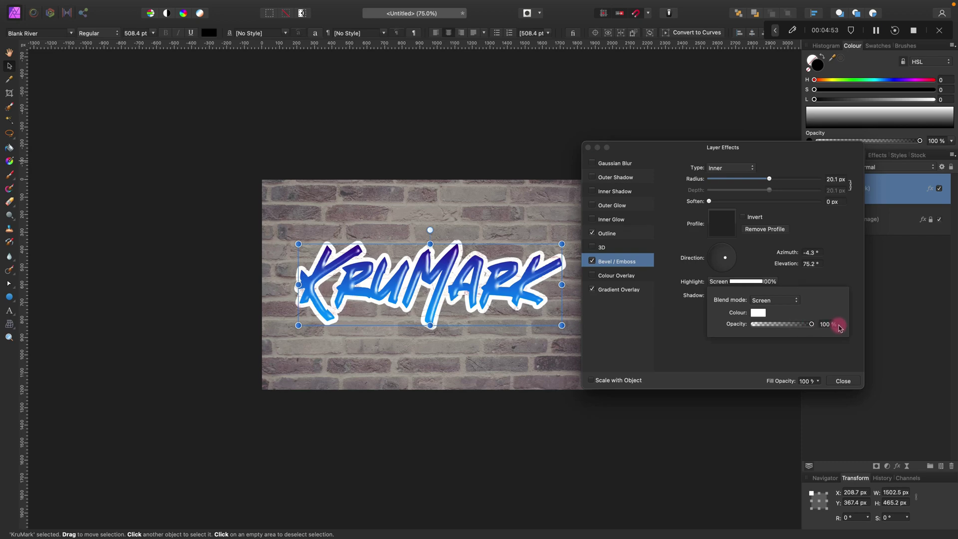
# Make the bevel highlight a noisy, saturated yellow in Normal blend mode.
pyautogui.click(778, 300)
pyautogui.click(782, 222)
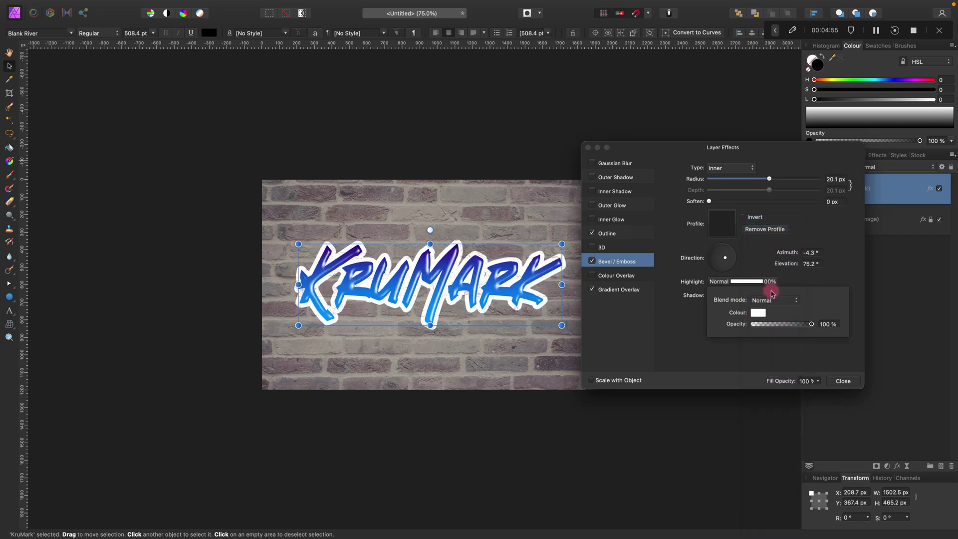
pyautogui.click(758, 312)
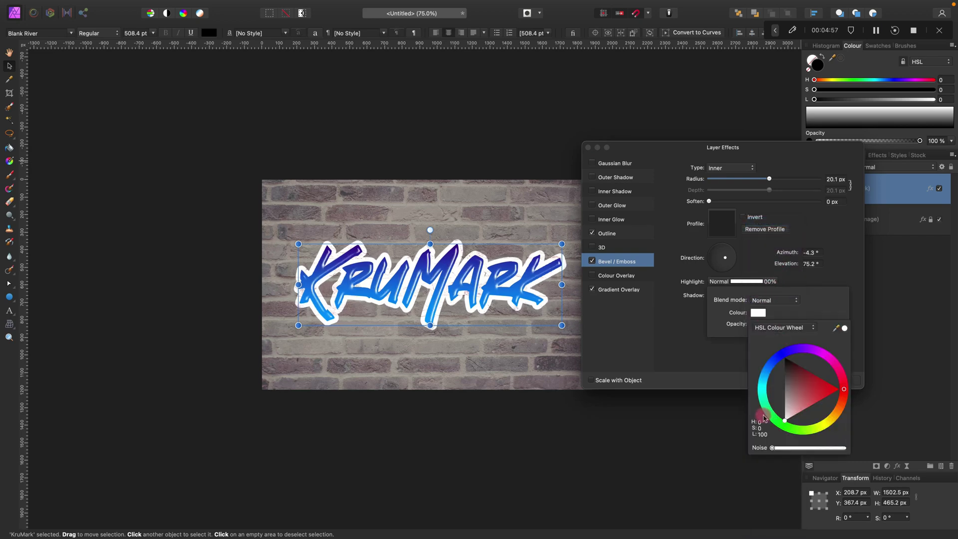
pyautogui.click(763, 393)
pyautogui.moveTo(793, 388); pyautogui.dragTo(820, 424)
pyautogui.moveTo(773, 448); pyautogui.dragTo(831, 425)
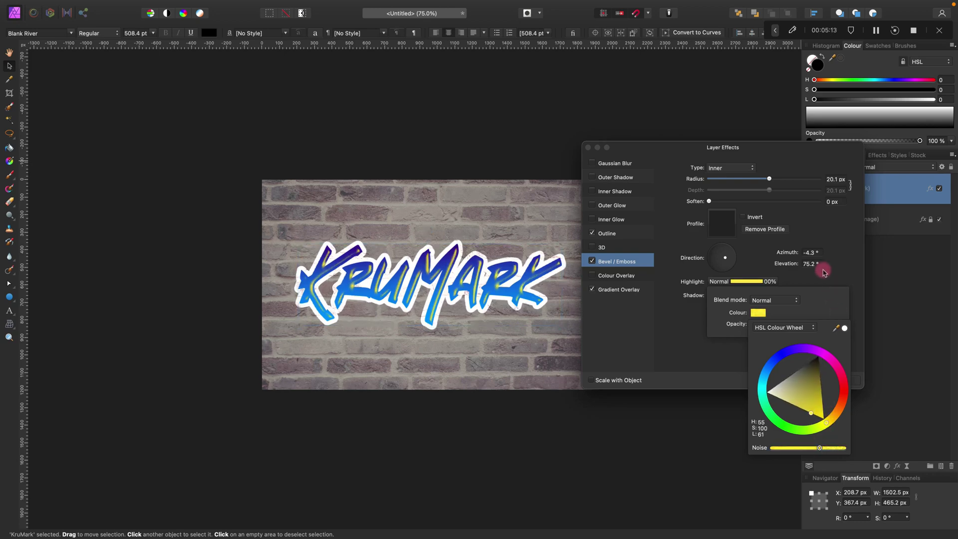
pyautogui.click(824, 232)
# Unlink depth and set bevel radius 23.8 px, depth 11.9 px, azimuth -17.3°, elevation 67.1°.
pyautogui.moveTo(730, 268)
pyautogui.mouseDown()
pyautogui.moveTo(745, 260)
pyautogui.moveTo(725, 258)
pyautogui.mouseUp()
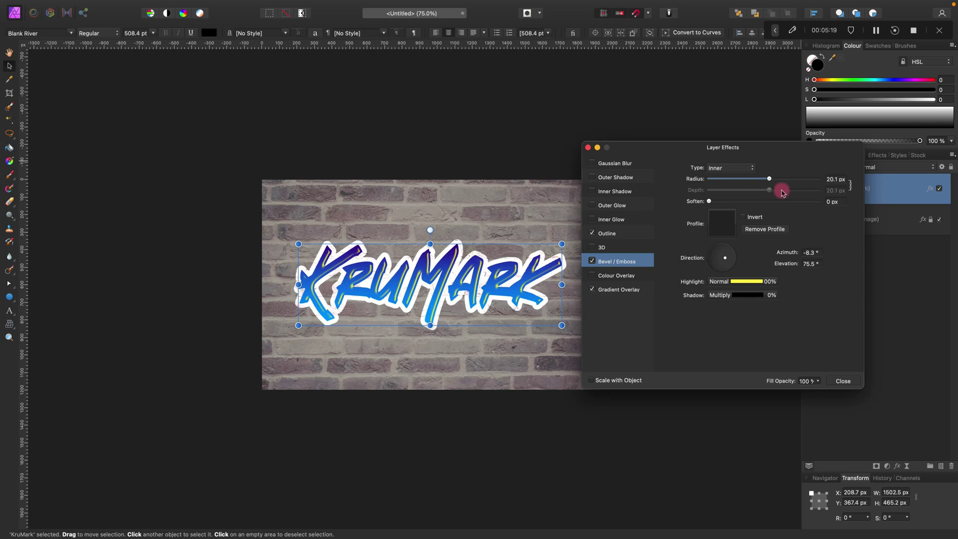
pyautogui.click(852, 186)
pyautogui.moveTo(767, 190)
pyautogui.mouseDown()
pyautogui.moveTo(753, 191)
pyautogui.moveTo(803, 182)
pyautogui.moveTo(764, 182)
pyautogui.moveTo(776, 187)
pyautogui.moveTo(759, 195)
pyautogui.mouseUp()
pyautogui.click(726, 259)
pyautogui.moveTo(727, 262); pyautogui.dragTo(727, 262)
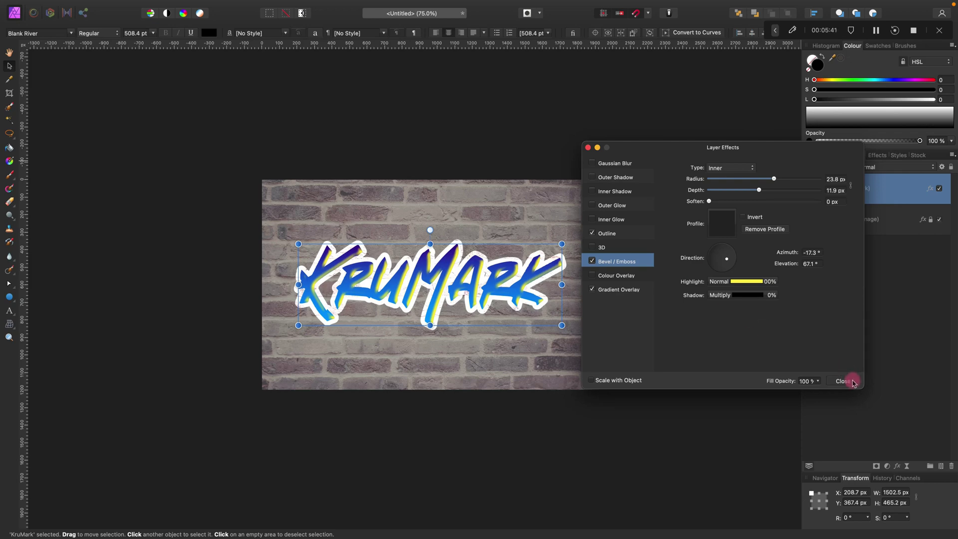
# Switch the white outline from Overlay to Normal at 21.2 px radius, then close Layer Effects.
pyautogui.click(637, 235)
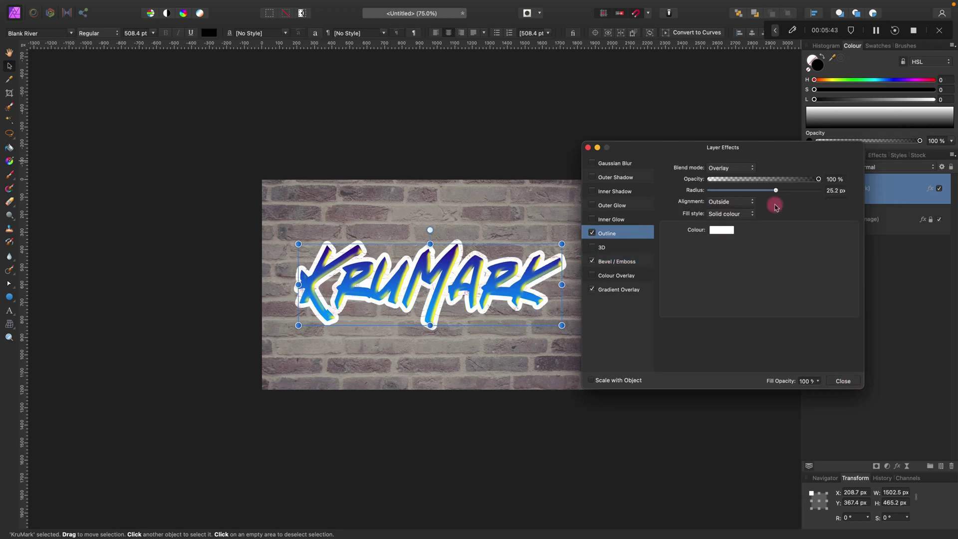
pyautogui.click(734, 167)
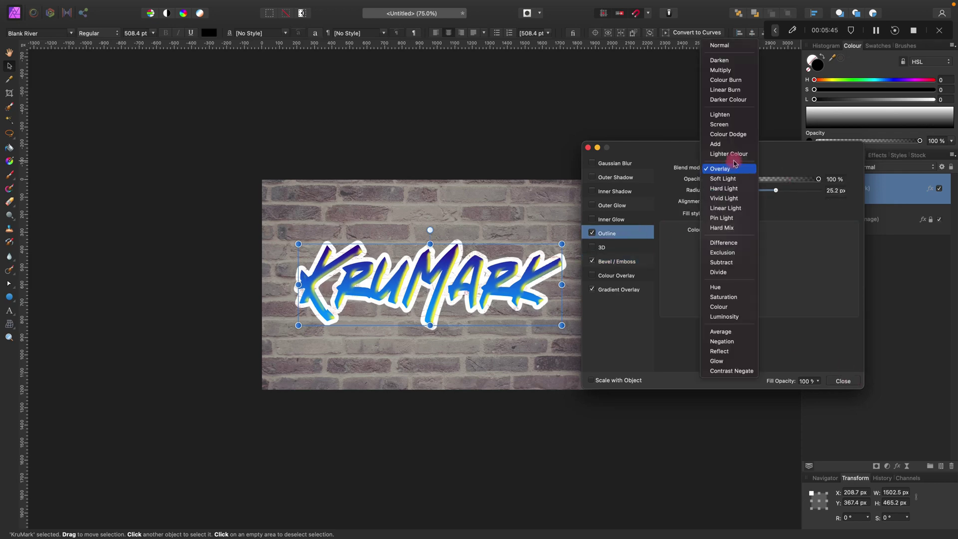
pyautogui.click(724, 45)
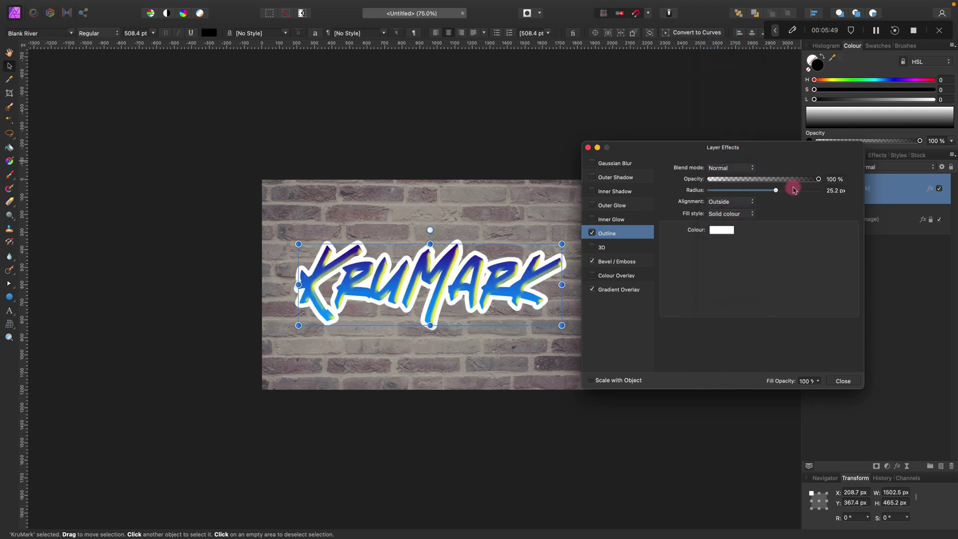
pyautogui.moveTo(778, 193); pyautogui.dragTo(771, 190)
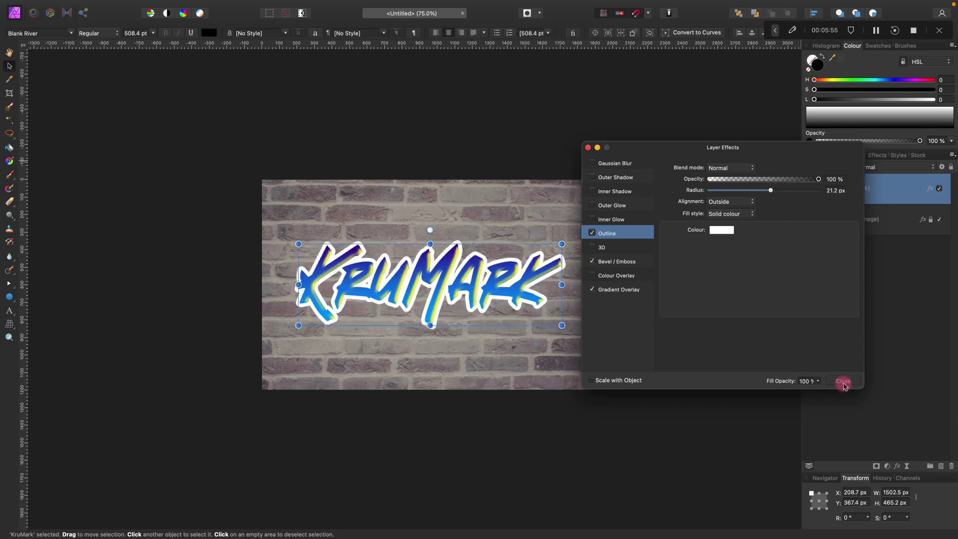
pyautogui.click(843, 381)
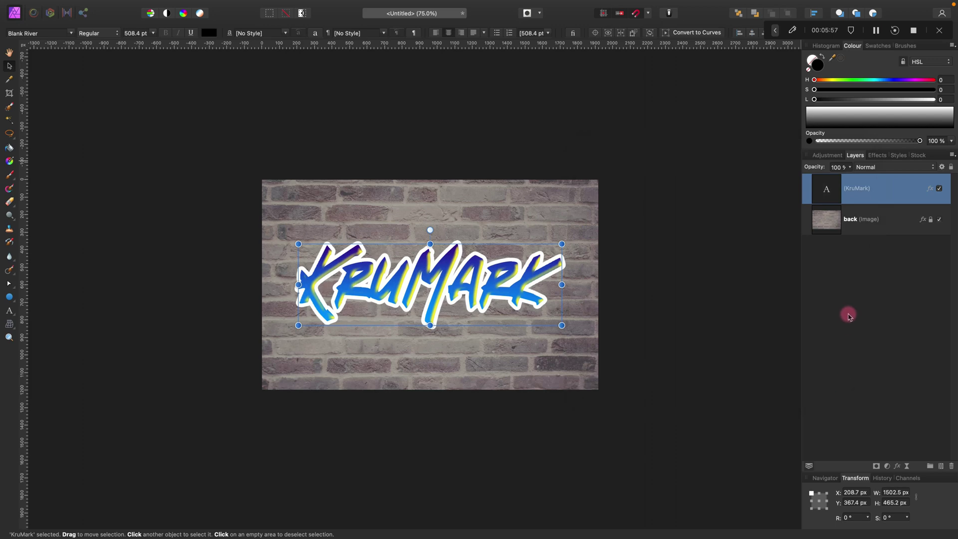
# Duplicate the KruMark text layer and drop the copy's fill opacity to 0%.
pyautogui.rightClick(881, 187)
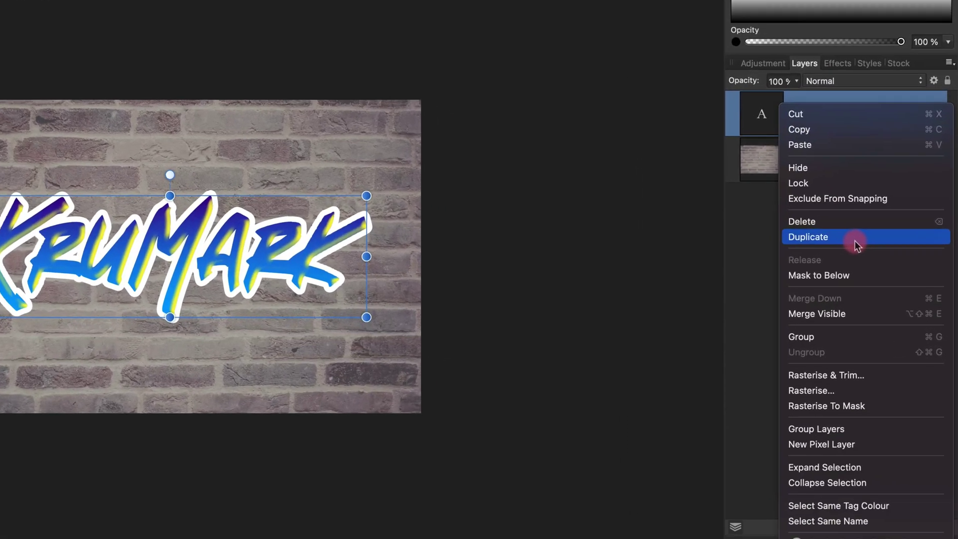
pyautogui.click(889, 274)
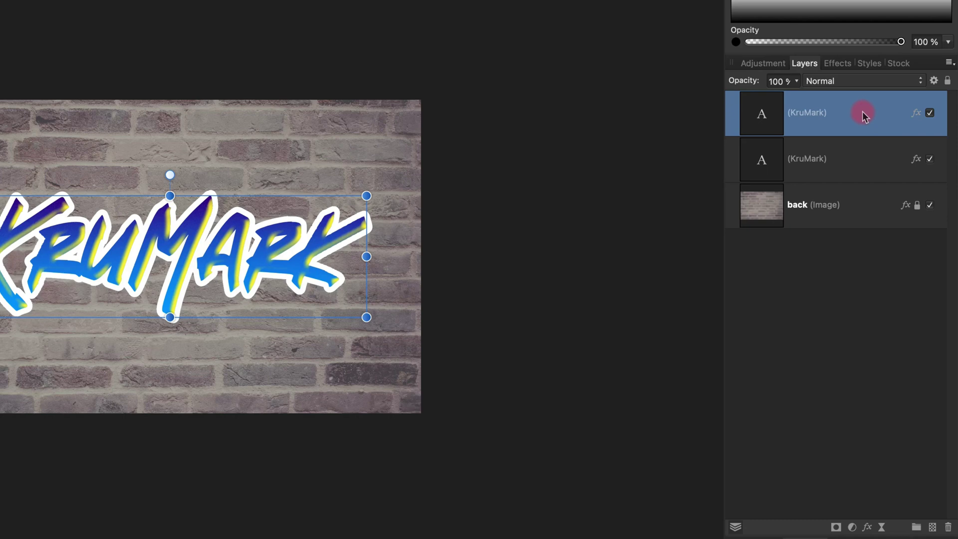
pyautogui.click(868, 529)
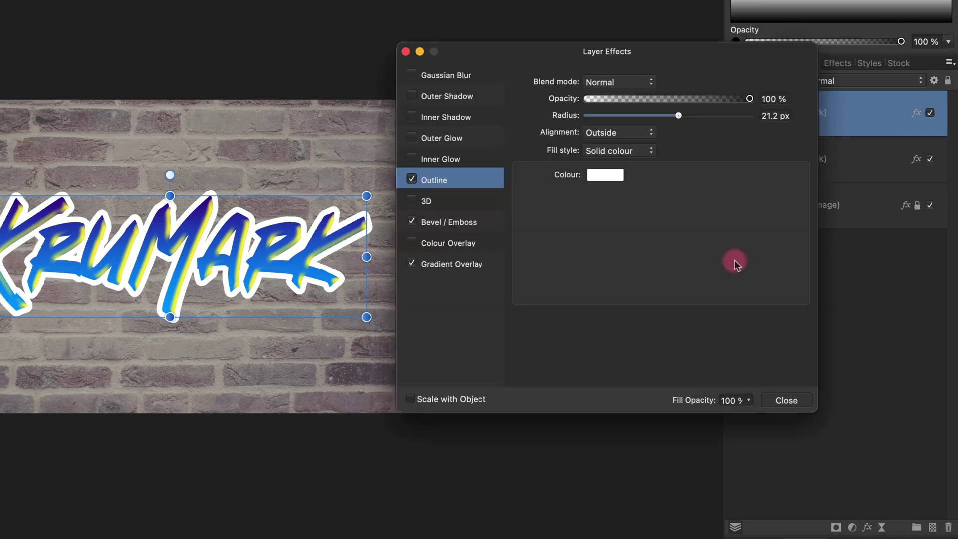
pyautogui.click(748, 402)
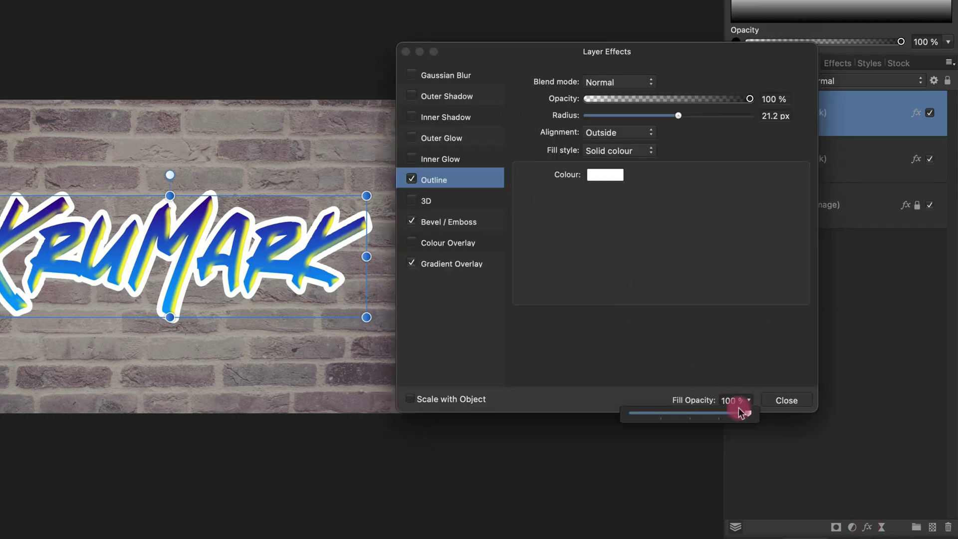
pyautogui.moveTo(749, 415); pyautogui.dragTo(585, 415)
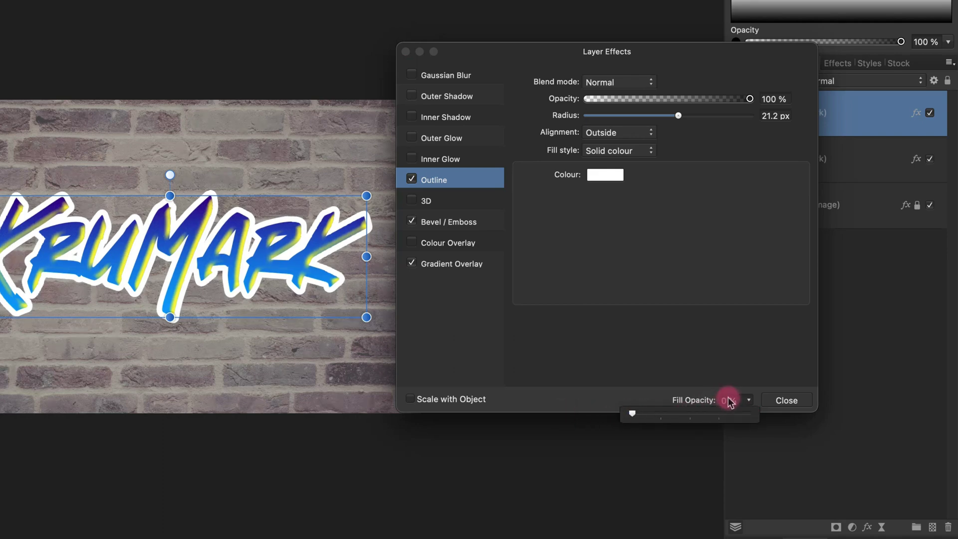
pyautogui.click(412, 180)
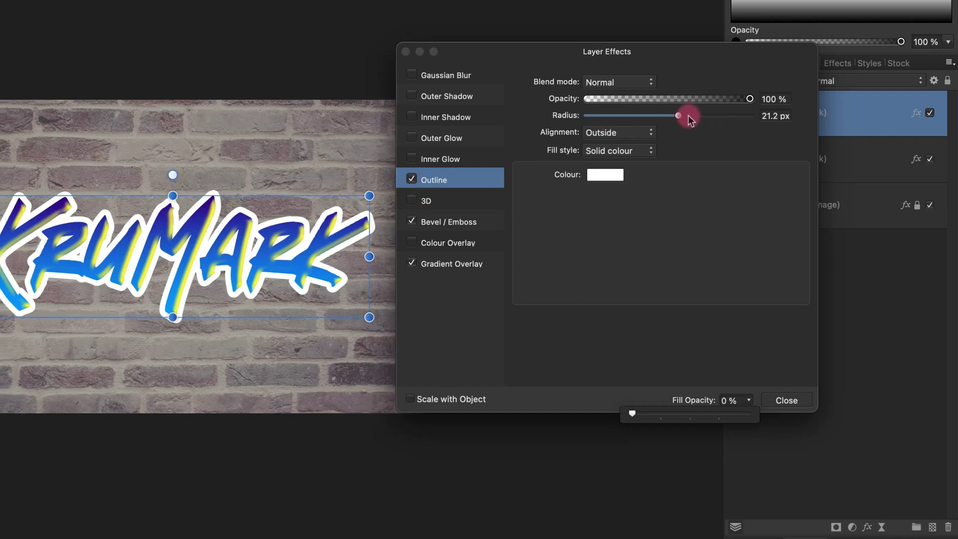
# Turn off the copy's outline, make its bevel highlight green, and remove the gradient overlay.
pyautogui.click(412, 180)
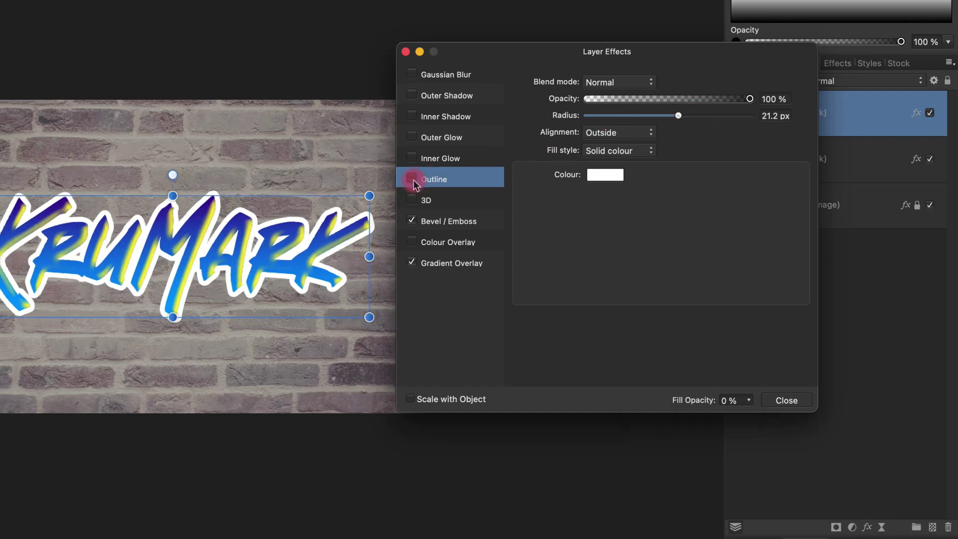
pyautogui.click(483, 223)
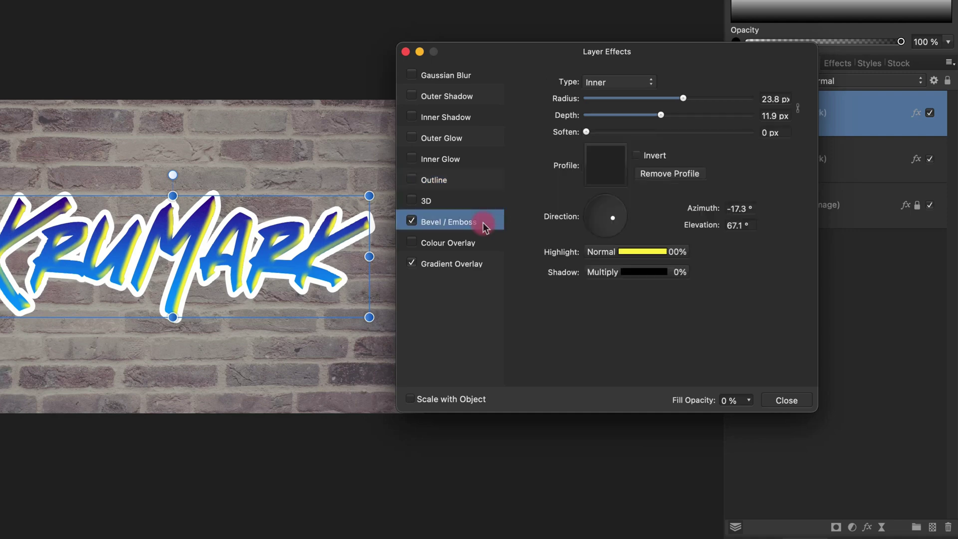
pyautogui.click(640, 252)
pyautogui.click(658, 300)
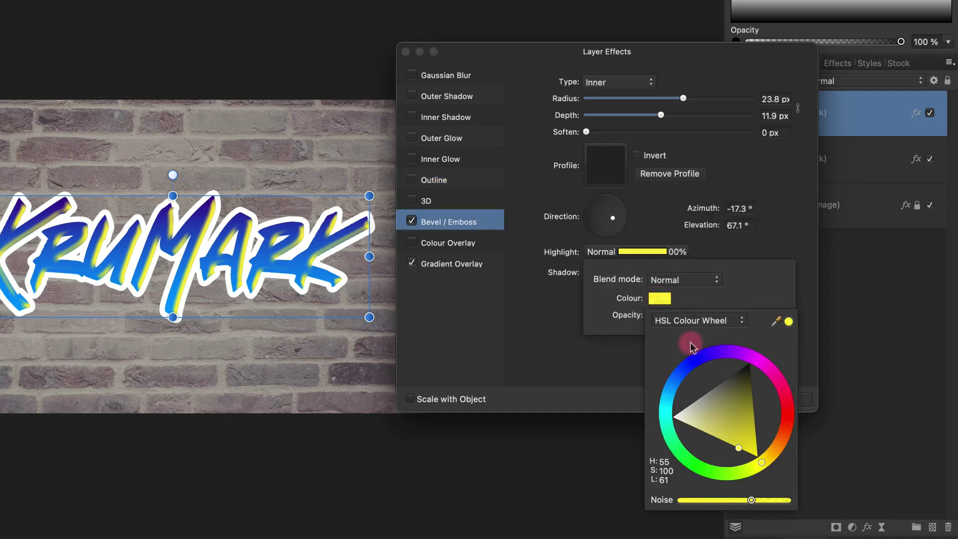
pyautogui.click(669, 438)
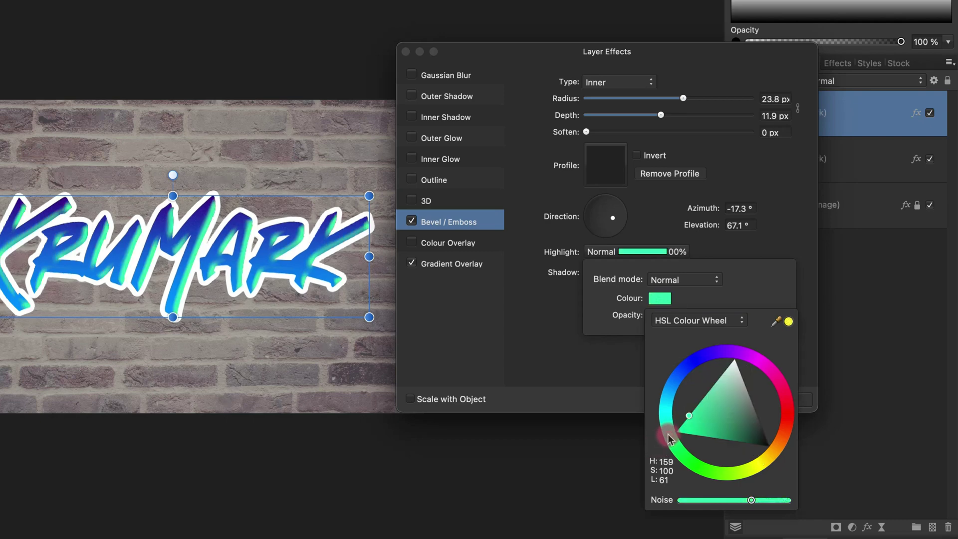
pyautogui.moveTo(594, 229); pyautogui.dragTo(598, 224)
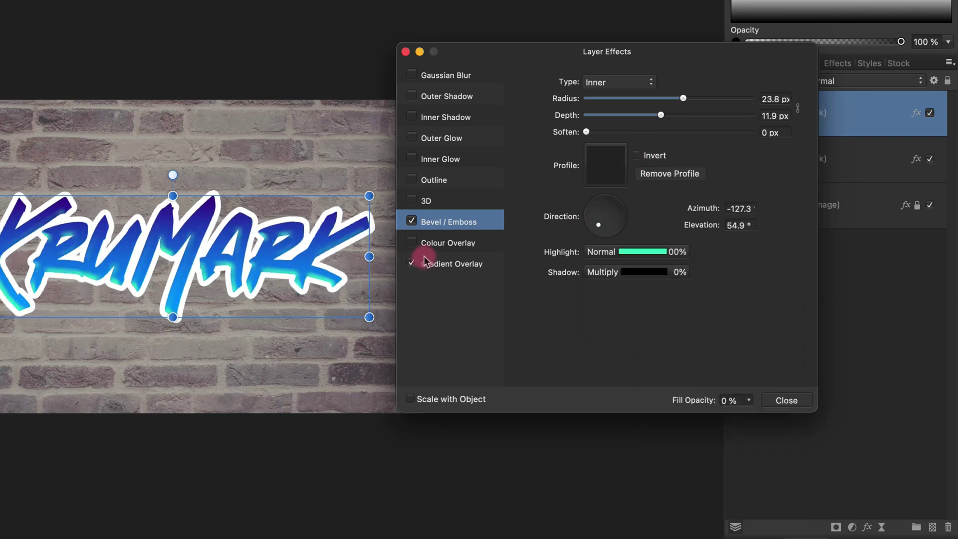
pyautogui.click(411, 264)
# Try out different bevel light angles, radius and depth values on the copy.
pyautogui.click(597, 209)
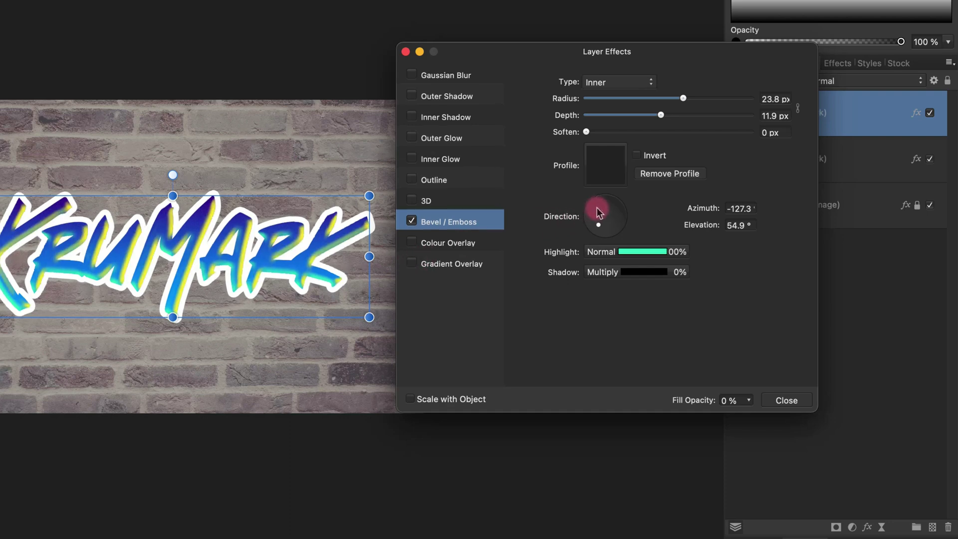
pyautogui.moveTo(599, 213)
pyautogui.mouseDown()
pyautogui.moveTo(589, 221)
pyautogui.moveTo(612, 222)
pyautogui.moveTo(619, 208)
pyautogui.moveTo(604, 206)
pyautogui.moveTo(618, 199)
pyautogui.moveTo(606, 216)
pyautogui.moveTo(593, 212)
pyautogui.moveTo(606, 216)
pyautogui.moveTo(592, 223)
pyautogui.moveTo(603, 231)
pyautogui.moveTo(606, 208)
pyautogui.moveTo(602, 224)
pyautogui.mouseUp()
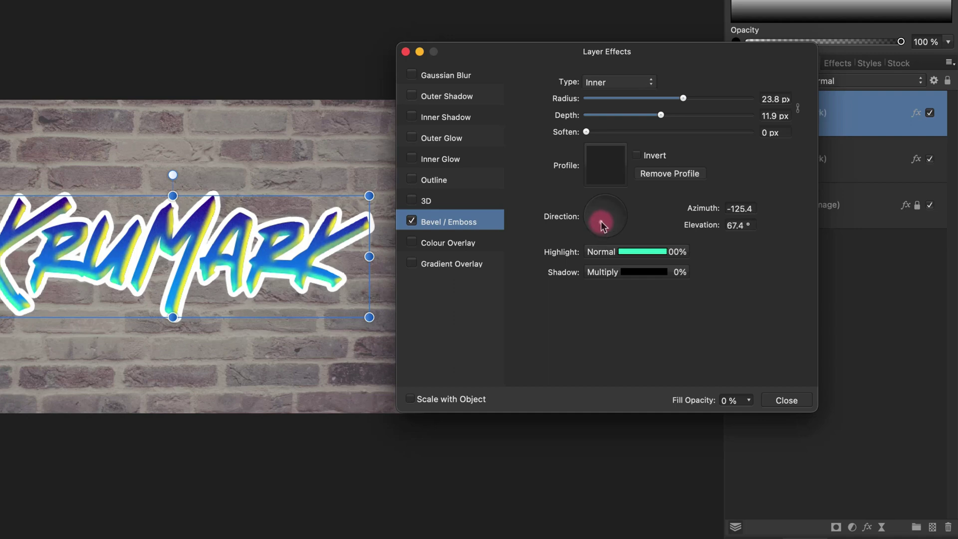
pyautogui.moveTo(644, 97); pyautogui.dragTo(614, 98)
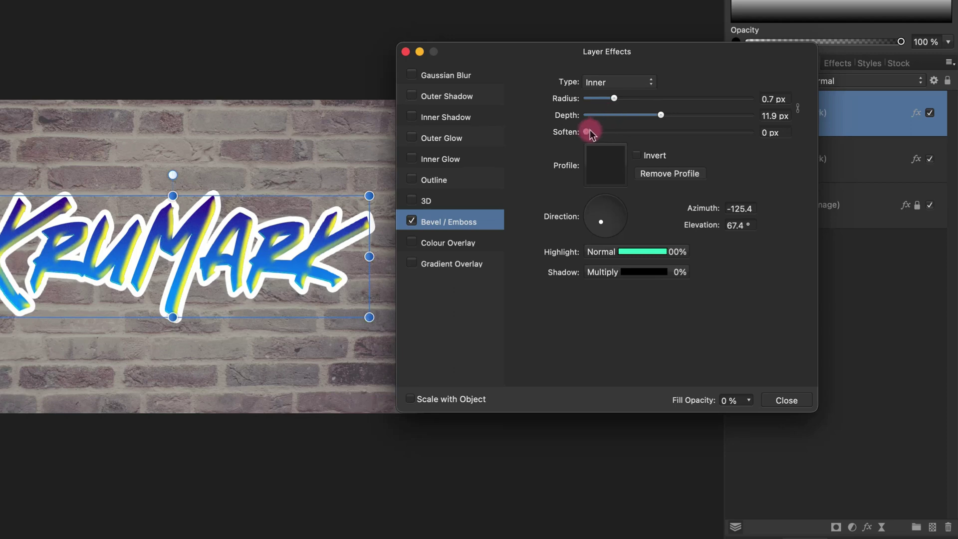
pyautogui.click(602, 217)
pyautogui.moveTo(633, 98); pyautogui.dragTo(658, 98)
pyautogui.moveTo(661, 115); pyautogui.dragTo(699, 98)
pyautogui.click(652, 99)
pyautogui.moveTo(601, 222)
pyautogui.mouseDown()
pyautogui.moveTo(590, 225)
pyautogui.moveTo(610, 215)
pyautogui.mouseUp()
# Set bevel depth 40.1 px, an inverted curved profile, radius 30.1 px, azimuth -131.8°, elevation 0°.
pyautogui.click(714, 115)
pyautogui.moveTo(700, 98); pyautogui.dragTo(641, 98)
pyautogui.click(605, 165)
pyautogui.click(654, 394)
pyautogui.click(726, 151)
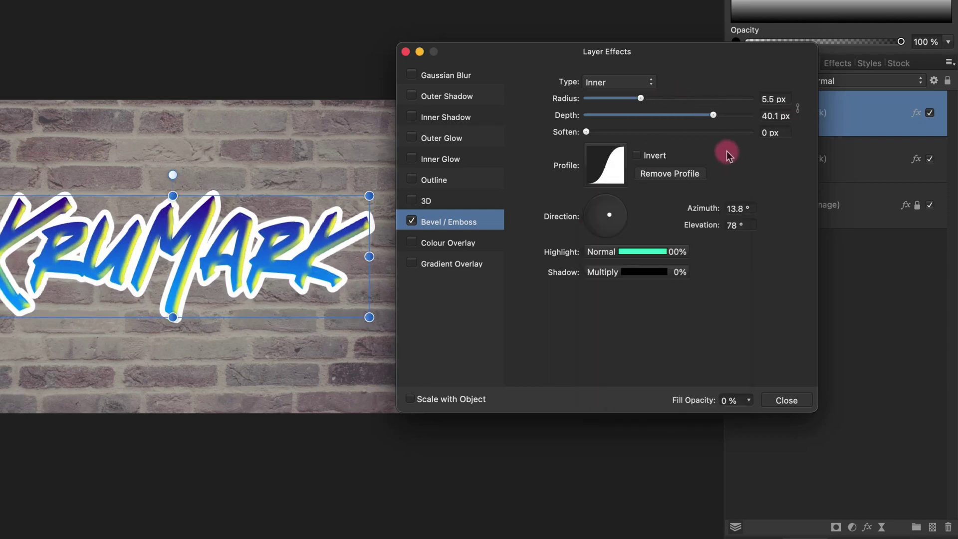
pyautogui.click(637, 155)
pyautogui.moveTo(610, 214); pyautogui.dragTo(596, 226)
pyautogui.click(696, 98)
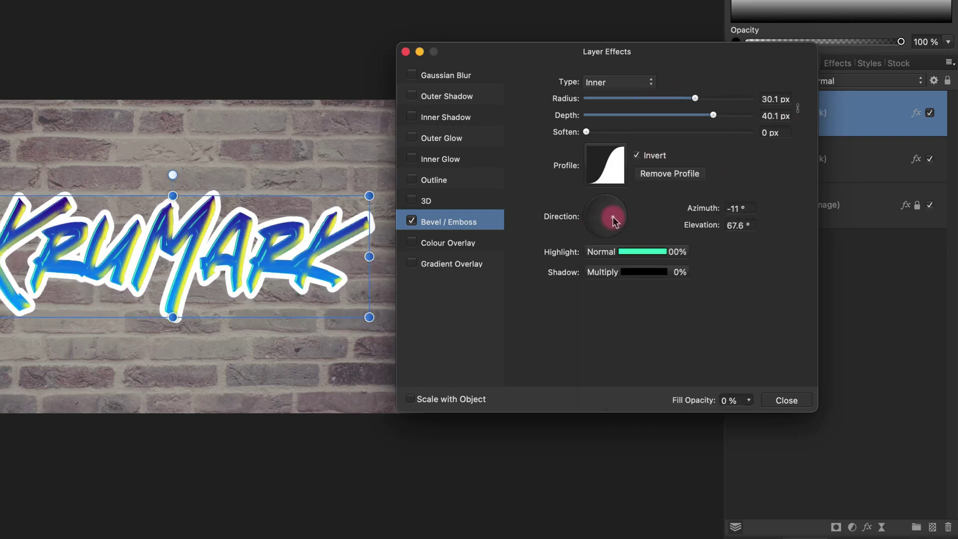
pyautogui.moveTo(598, 202); pyautogui.dragTo(622, 336)
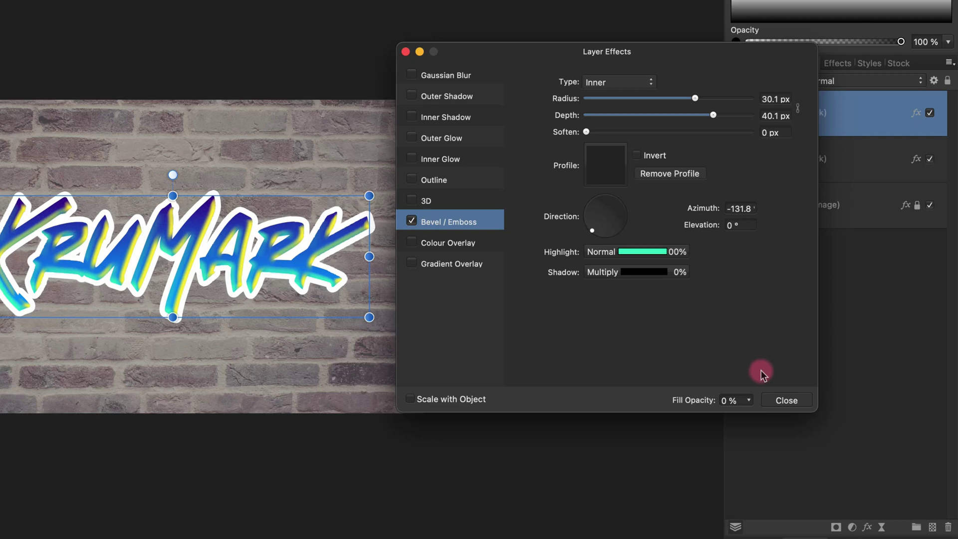
# Close Layer Effects and toggle the top copy's visibility to compare.
pyautogui.click(798, 400)
pyautogui.click(930, 114)
pyautogui.click(930, 114)
pyautogui.click(930, 113)
pyautogui.click(931, 114)
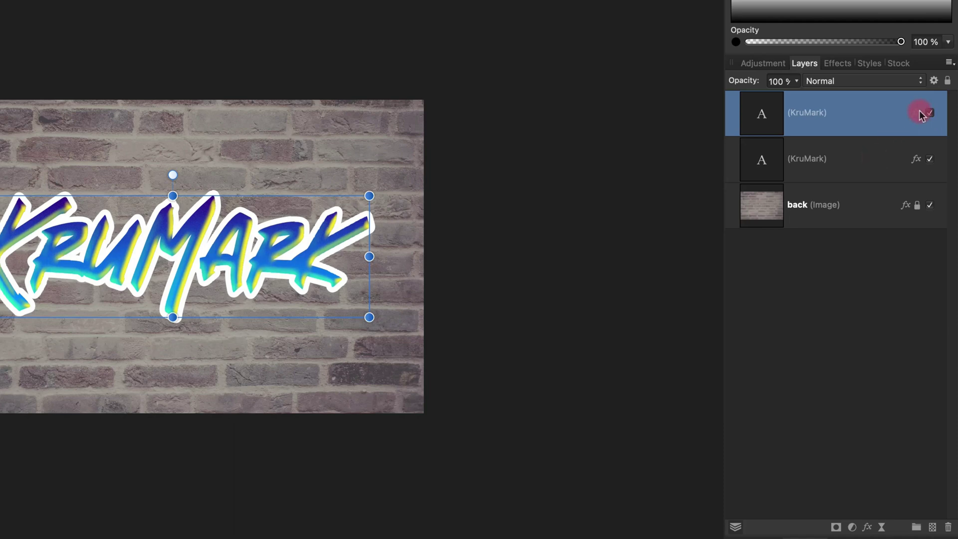
# Re-enable the top copy's white outline, then select the original KruMark layer.
pyautogui.click(922, 114)
pyautogui.click(410, 181)
pyautogui.click(449, 183)
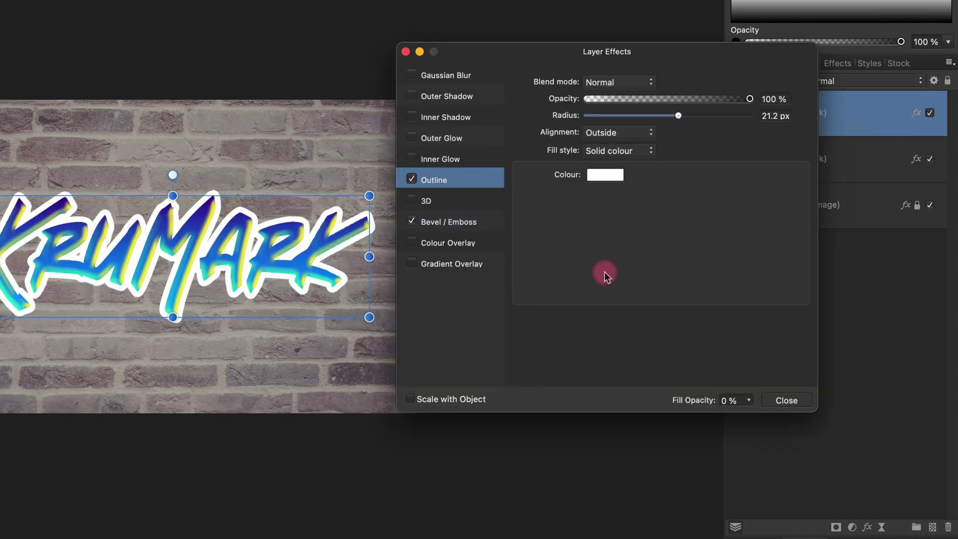
pyautogui.click(804, 405)
pyautogui.click(857, 165)
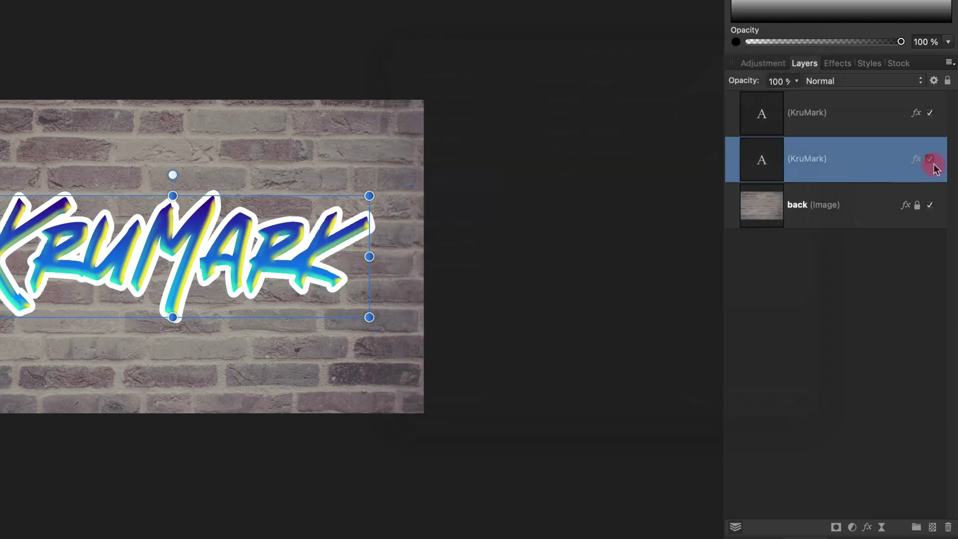
# Give the original KruMark a black 38.5 px outline in Darker Colour mode at 66% opacity.
pyautogui.click(918, 160)
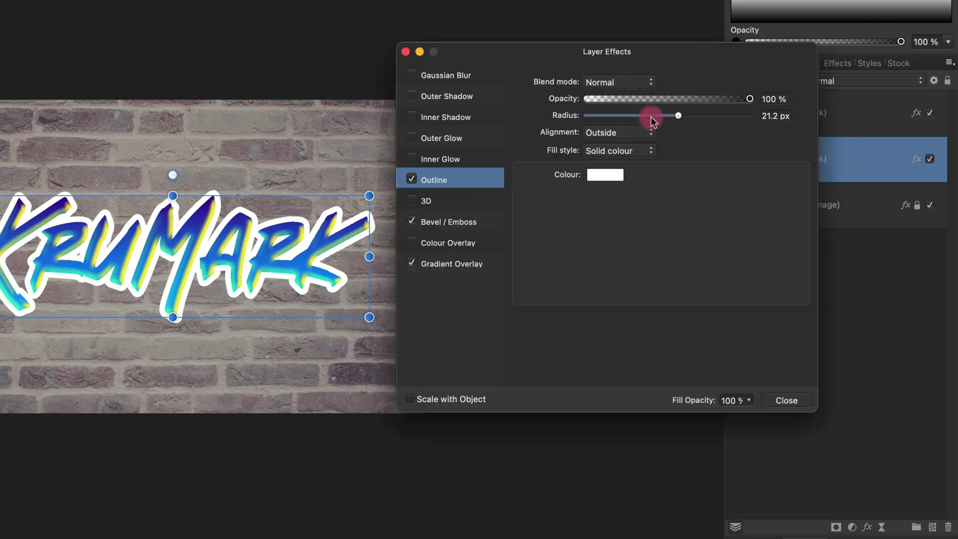
pyautogui.click(603, 178)
pyautogui.moveTo(652, 287); pyautogui.dragTo(617, 231)
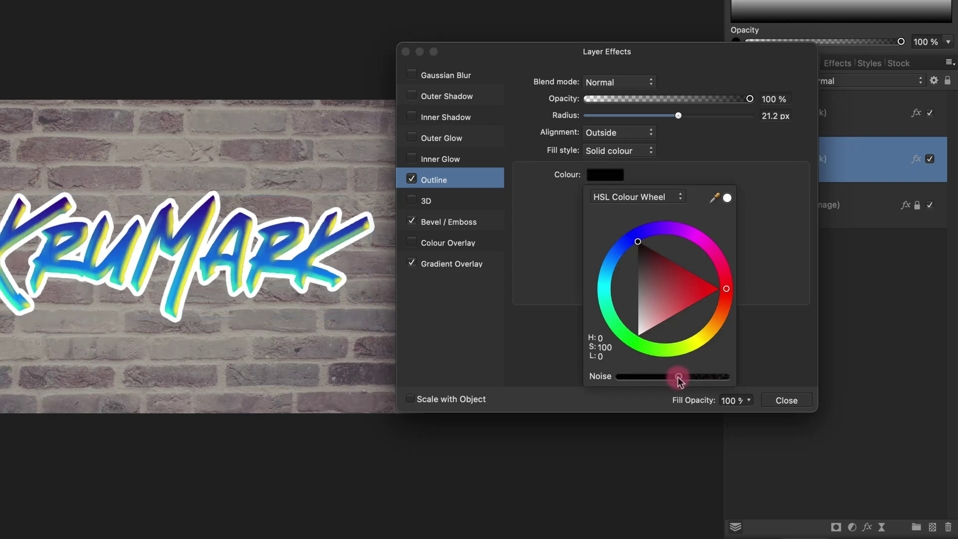
pyautogui.click(678, 113)
pyautogui.moveTo(678, 113); pyautogui.dragTo(707, 115)
pyautogui.click(640, 83)
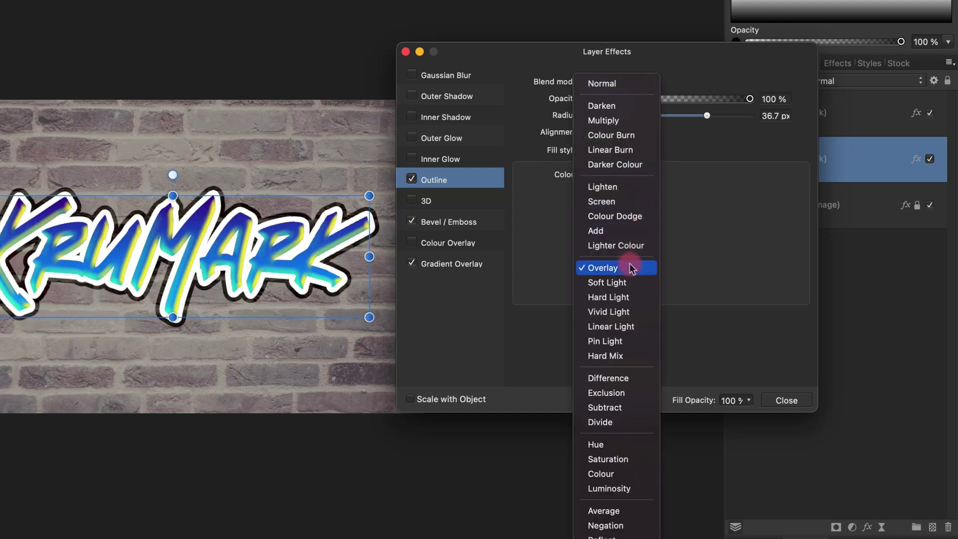
pyautogui.click(635, 168)
pyautogui.moveTo(683, 121); pyautogui.dragTo(712, 114)
pyautogui.click(697, 100)
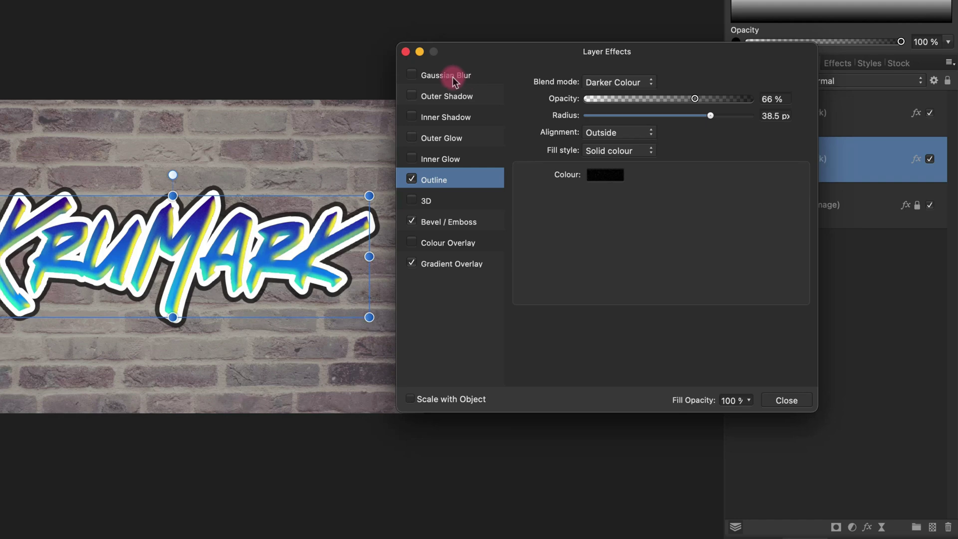
# Enable Outer Shadow toward the lower left: 22.6 px radius, 48.6 px offset, 100% intensity.
pyautogui.click(487, 98)
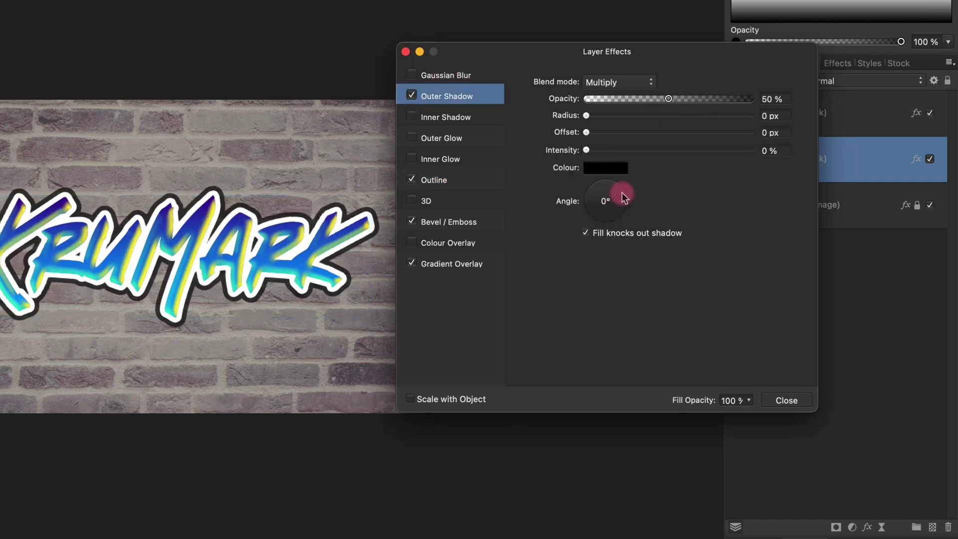
pyautogui.moveTo(604, 125); pyautogui.dragTo(774, 128)
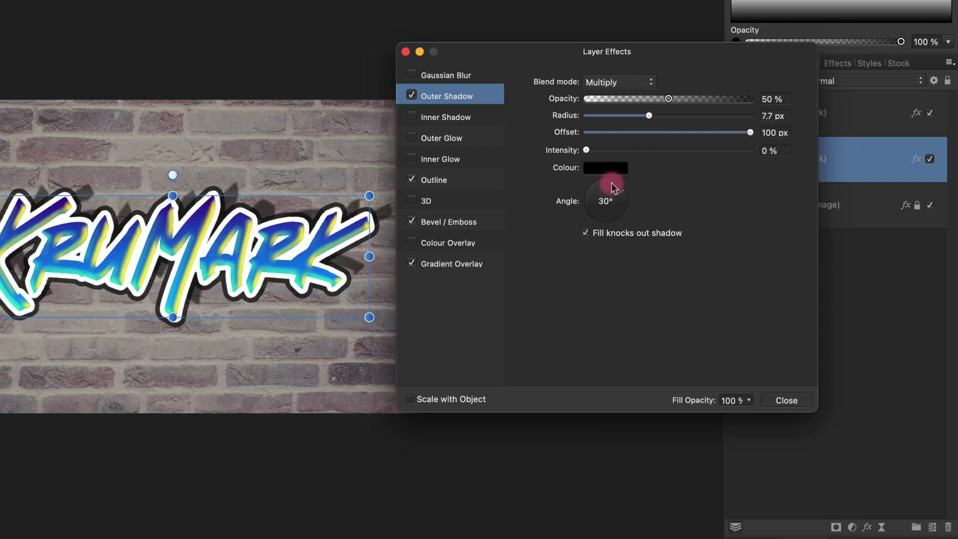
pyautogui.moveTo(614, 179); pyautogui.dragTo(594, 216)
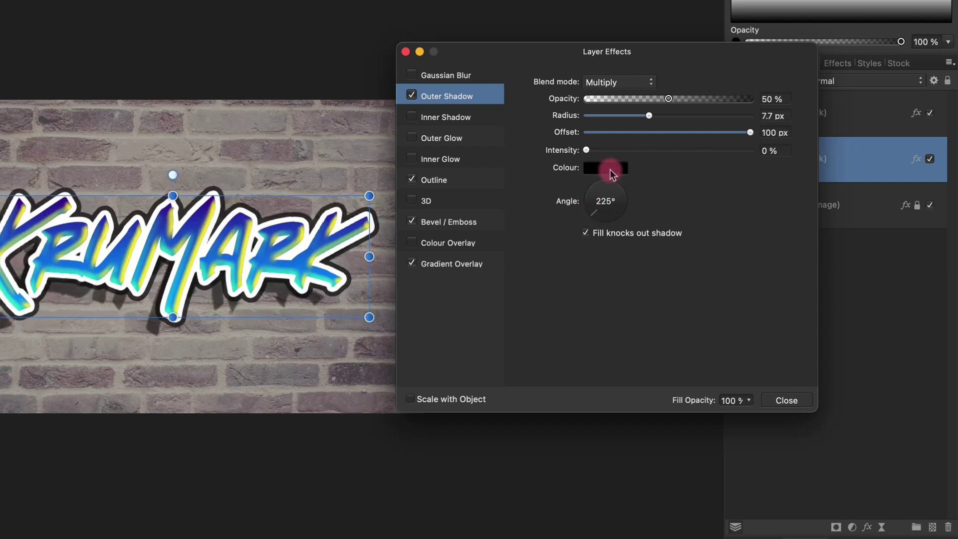
pyautogui.moveTo(683, 114); pyautogui.dragTo(654, 118)
pyautogui.moveTo(627, 158); pyautogui.dragTo(683, 151)
pyautogui.moveTo(753, 155)
pyautogui.mouseDown()
pyautogui.moveTo(778, 157)
pyautogui.moveTo(738, 152)
pyautogui.mouseUp()
pyautogui.click(684, 115)
pyautogui.click(637, 116)
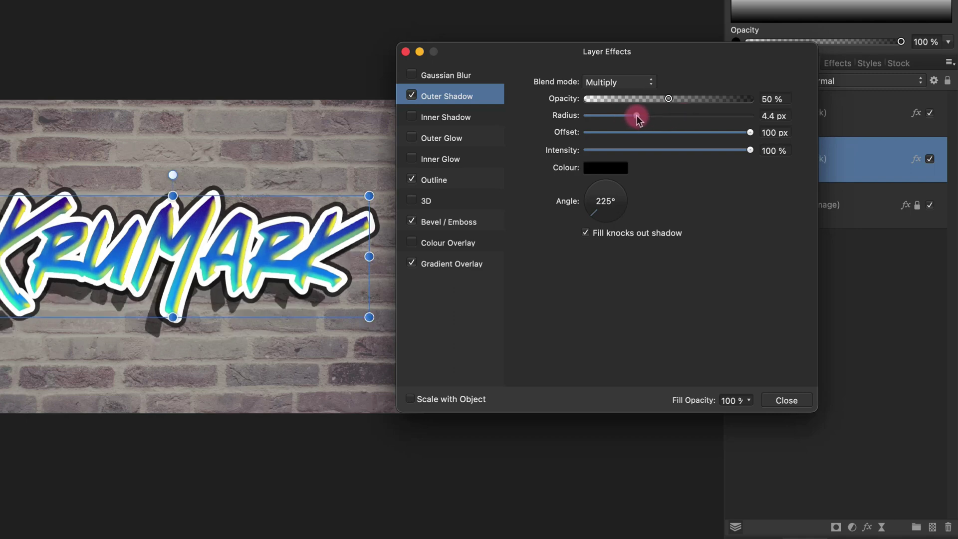
pyautogui.click(653, 115)
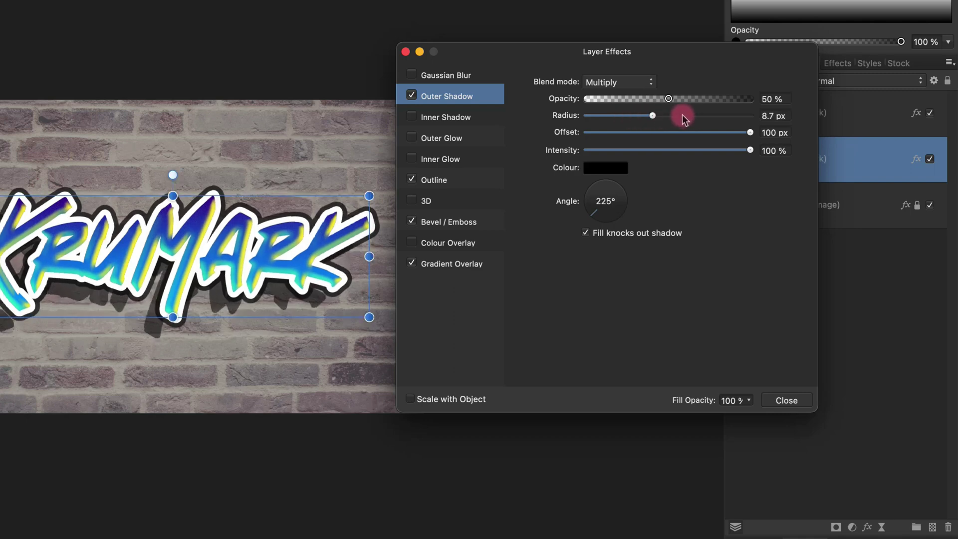
pyautogui.click(669, 115)
pyautogui.click(681, 116)
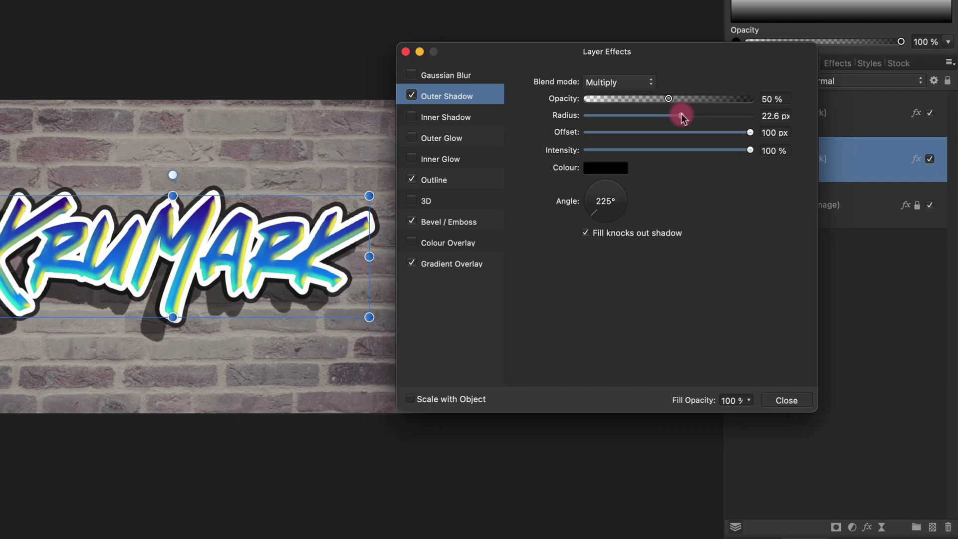
pyautogui.click(729, 133)
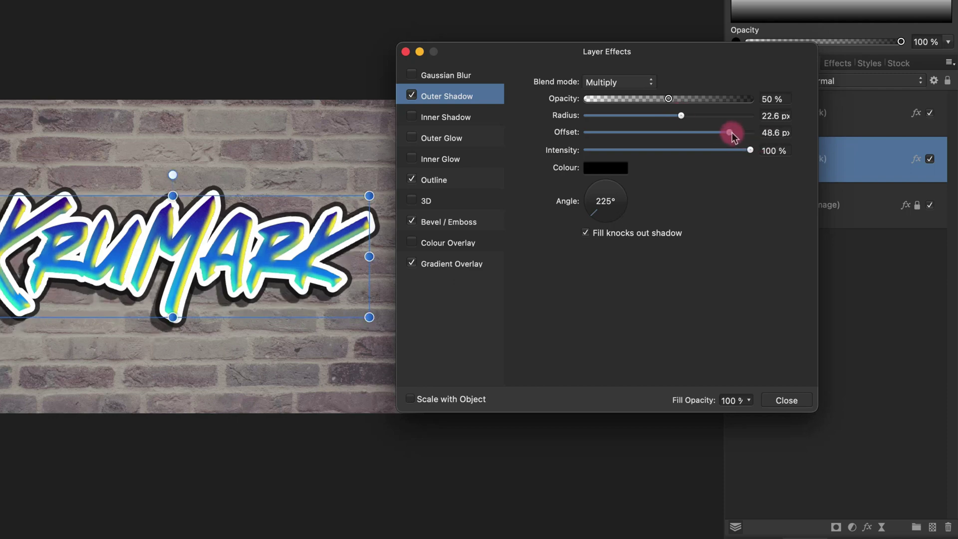
# Give the shadow Normal blending, about 85% opacity and a noisy near-black colour.
pyautogui.click(615, 169)
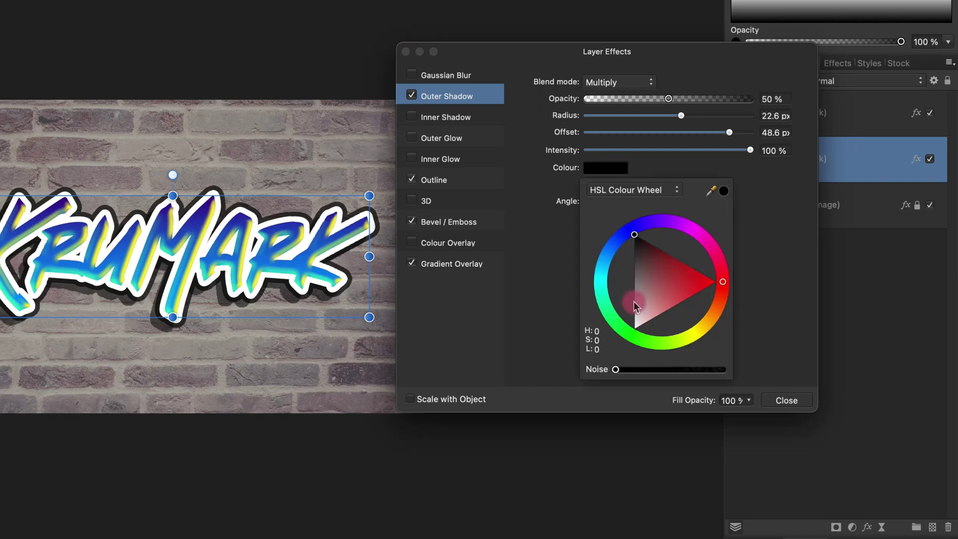
pyautogui.click(631, 86)
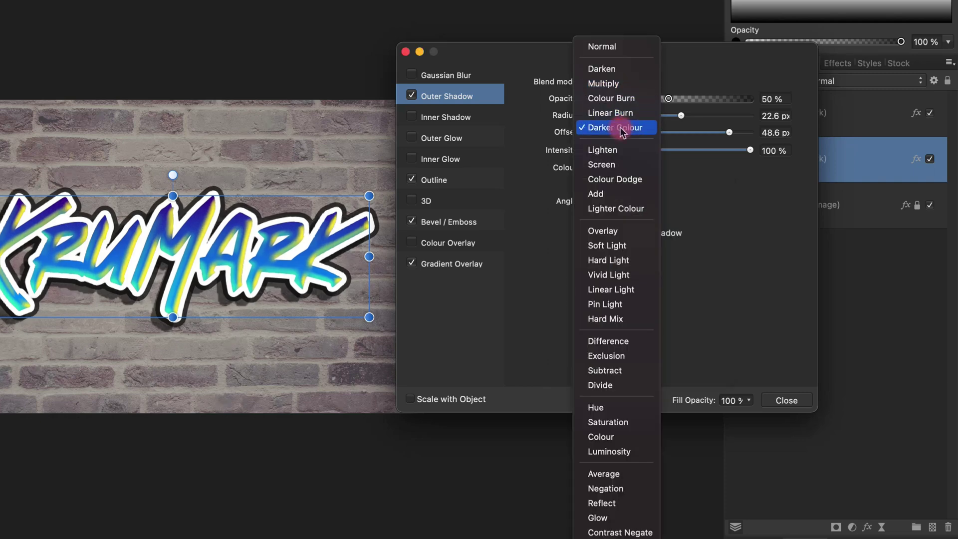
pyautogui.click(615, 127)
pyautogui.moveTo(669, 99); pyautogui.dragTo(728, 99)
pyautogui.click(651, 81)
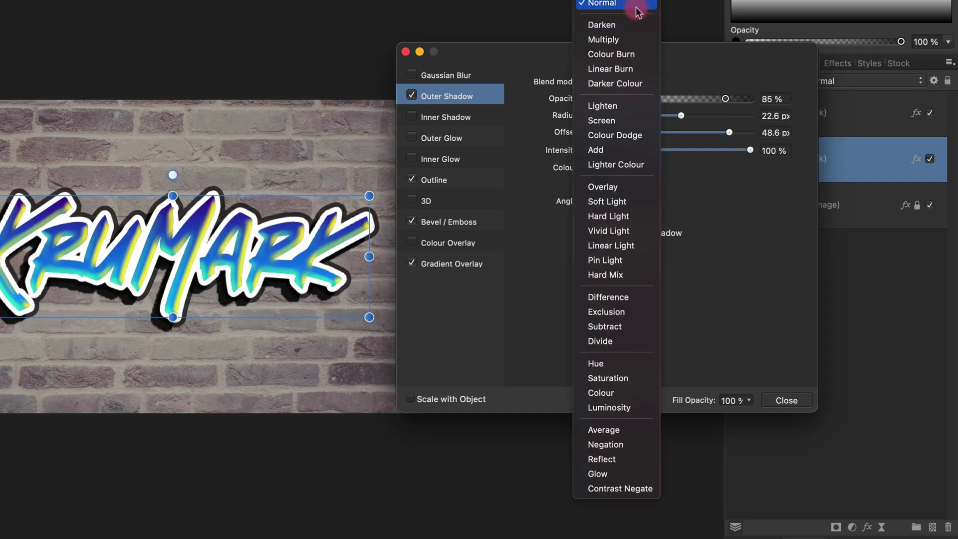
pyautogui.click(638, 11)
pyautogui.click(618, 172)
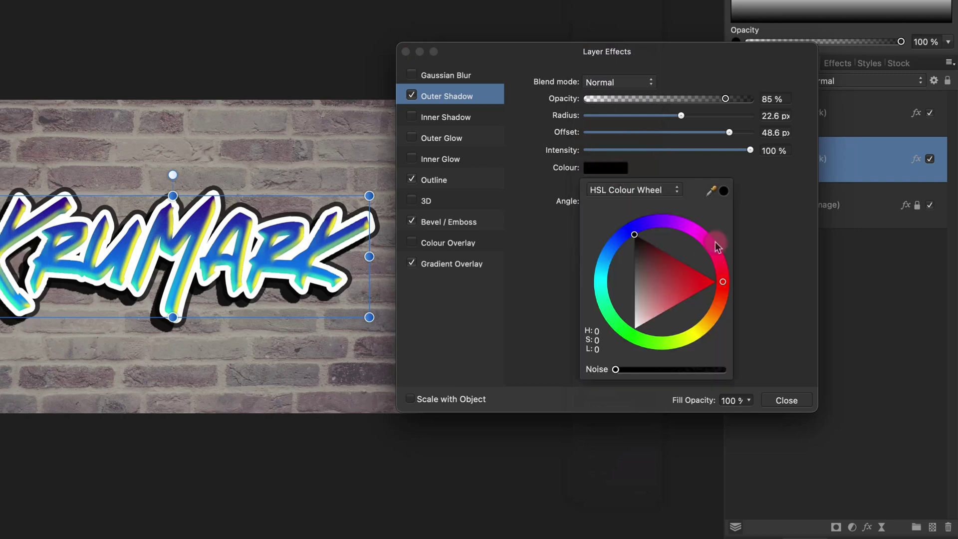
pyautogui.moveTo(712, 195); pyautogui.dragTo(279, 151)
pyautogui.click(724, 191)
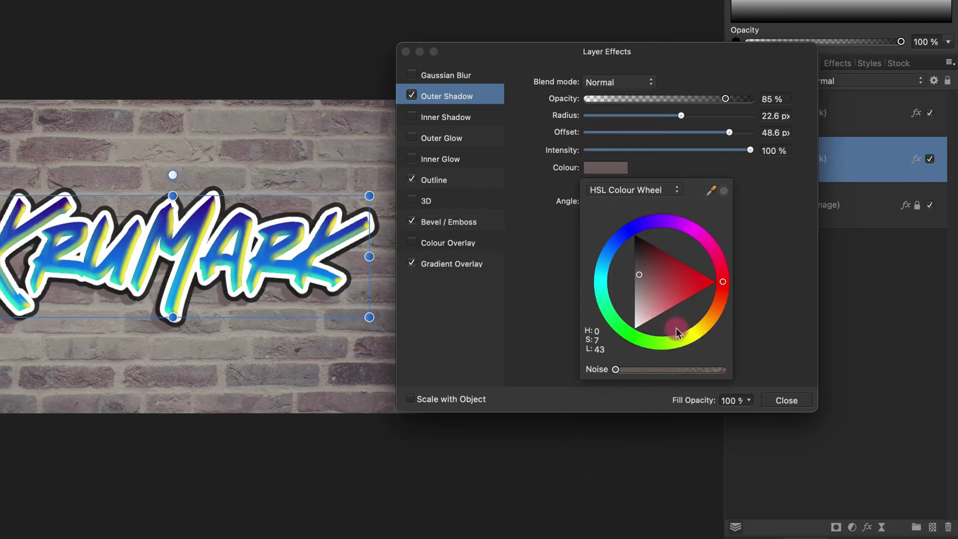
pyautogui.moveTo(641, 256); pyautogui.dragTo(630, 250)
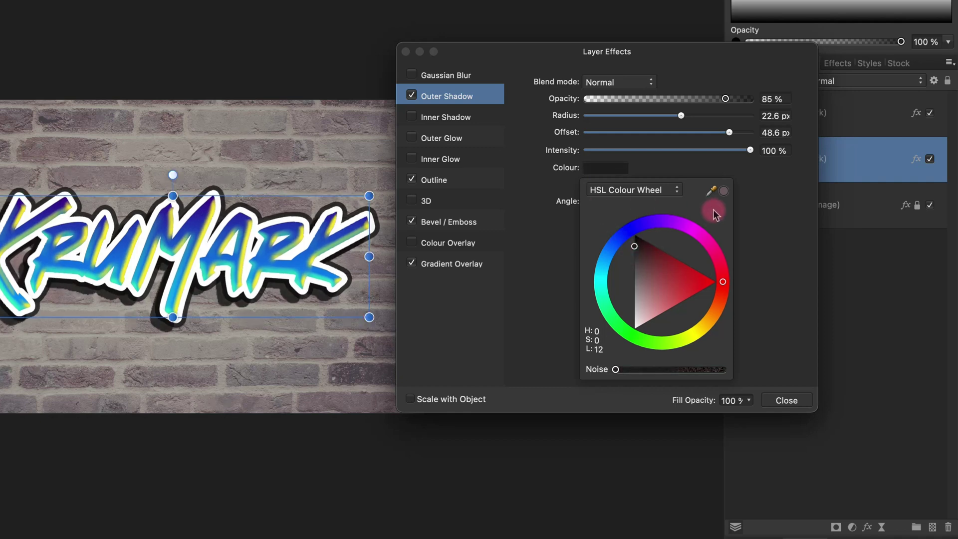
pyautogui.click(778, 277)
# Return the black outline to Normal blending at 100% opacity, sampling a dark grey colour.
pyautogui.click(477, 178)
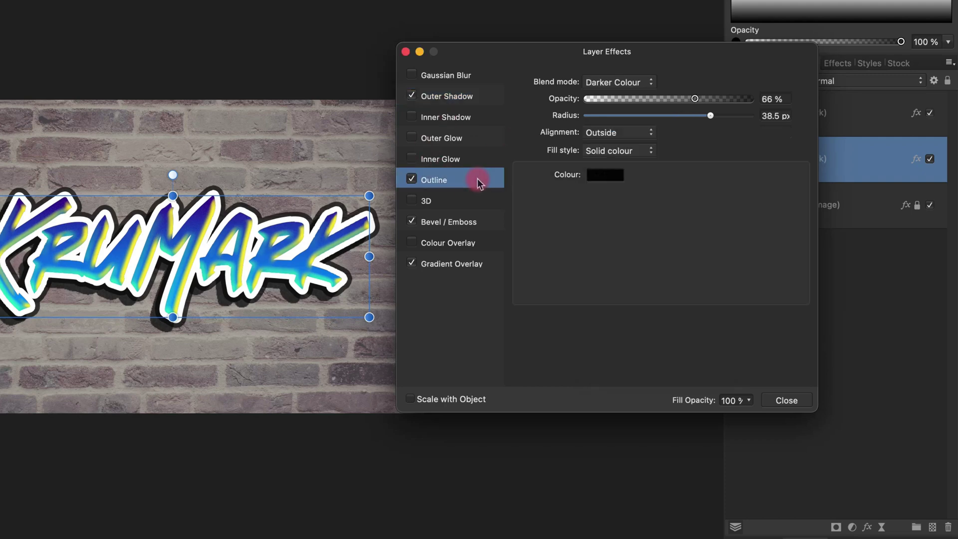
pyautogui.click(605, 178)
pyautogui.click(619, 82)
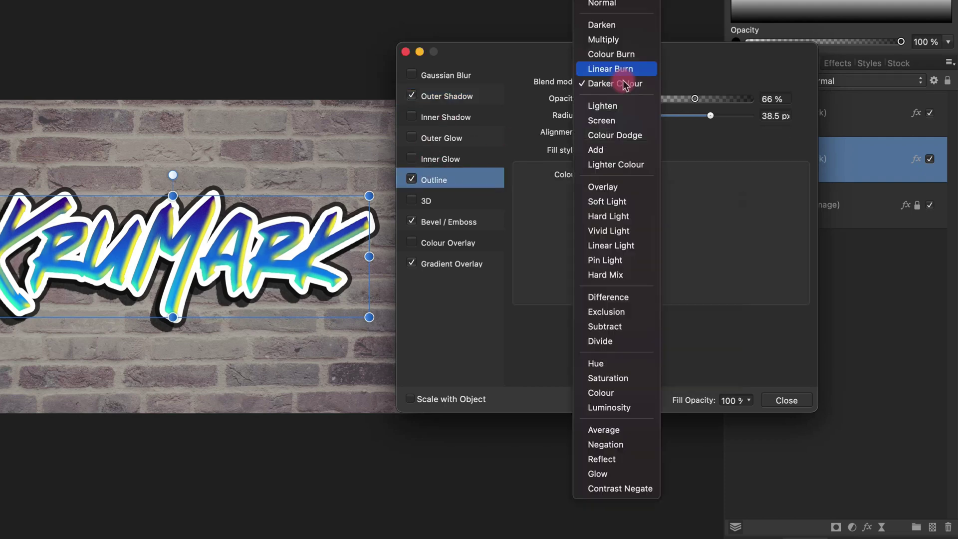
pyautogui.click(636, 8)
pyautogui.moveTo(695, 99); pyautogui.dragTo(787, 105)
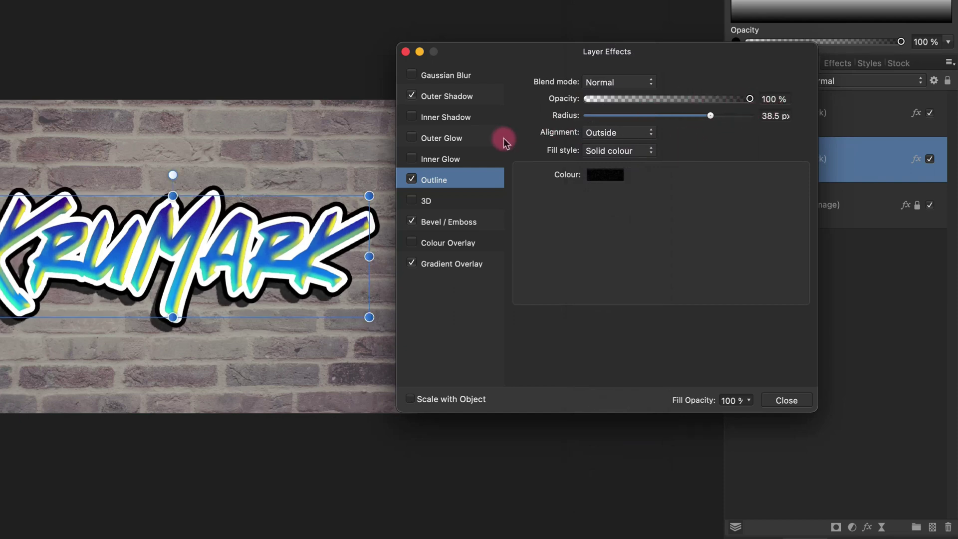
pyautogui.click(412, 180)
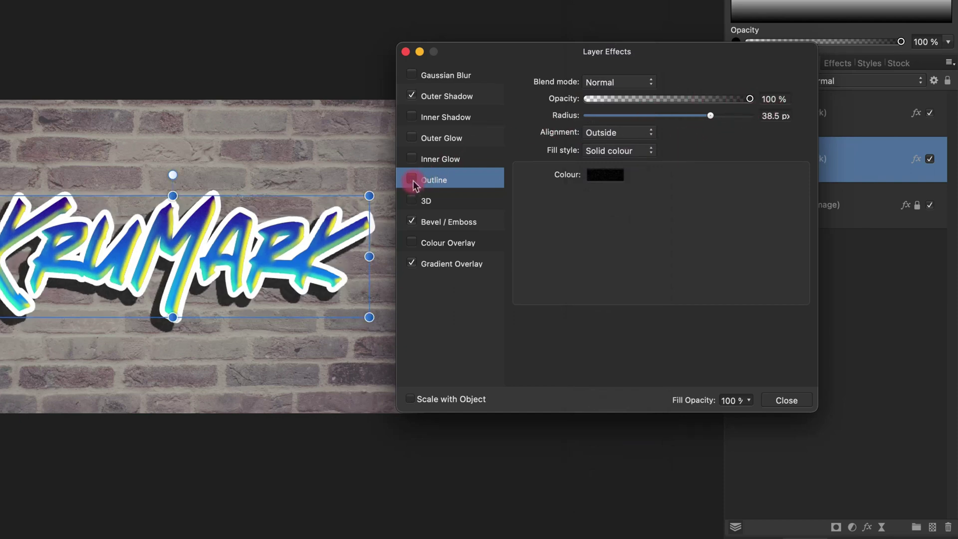
pyautogui.click(412, 179)
pyautogui.click(611, 177)
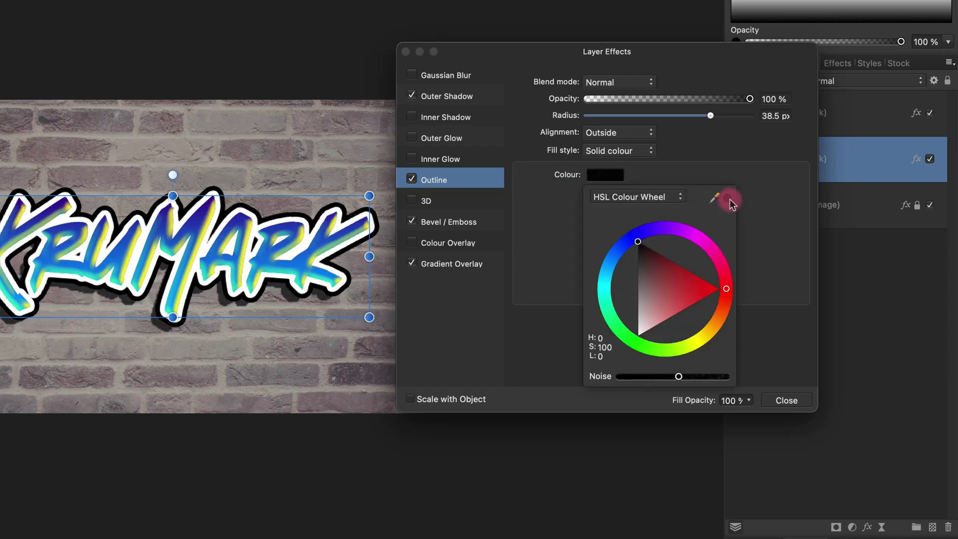
pyautogui.moveTo(729, 199); pyautogui.dragTo(291, 295)
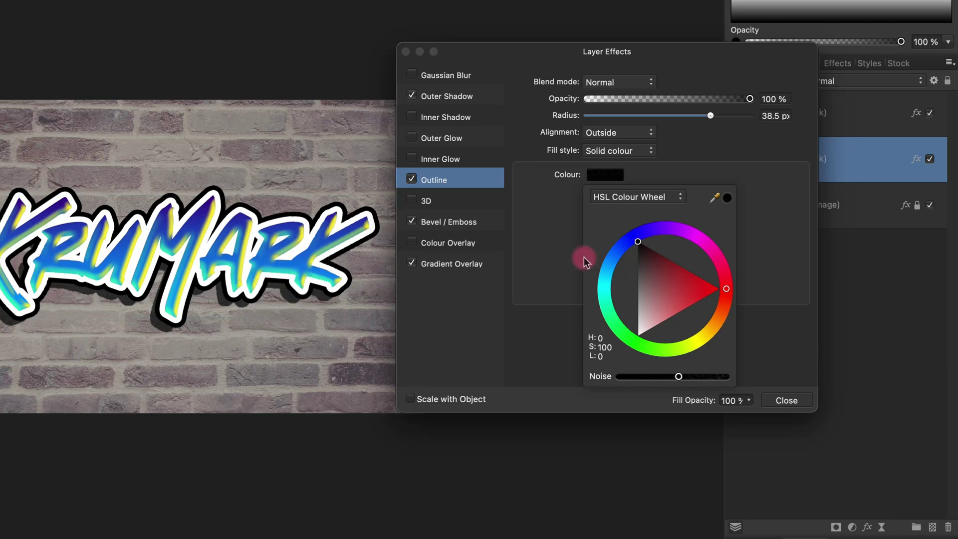
# Raise the drop shadow to 100% opacity and reduce the noise in its colour.
pyautogui.click(471, 95)
pyautogui.moveTo(719, 98); pyautogui.dragTo(772, 98)
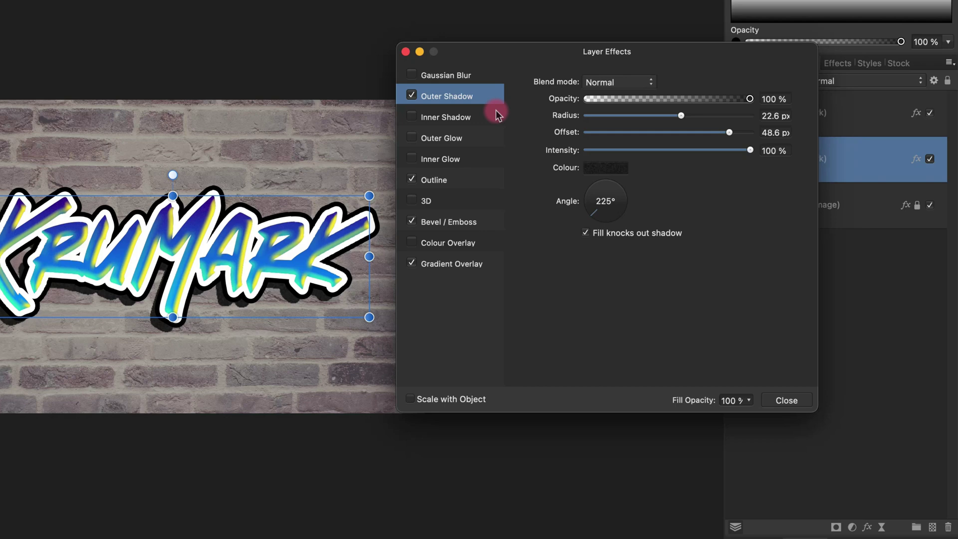
pyautogui.click(604, 171)
pyautogui.moveTo(657, 367); pyautogui.dragTo(588, 371)
# Resample the outline colour from the canvas and soften the shadow to 39.1 px radius.
pyautogui.click(479, 180)
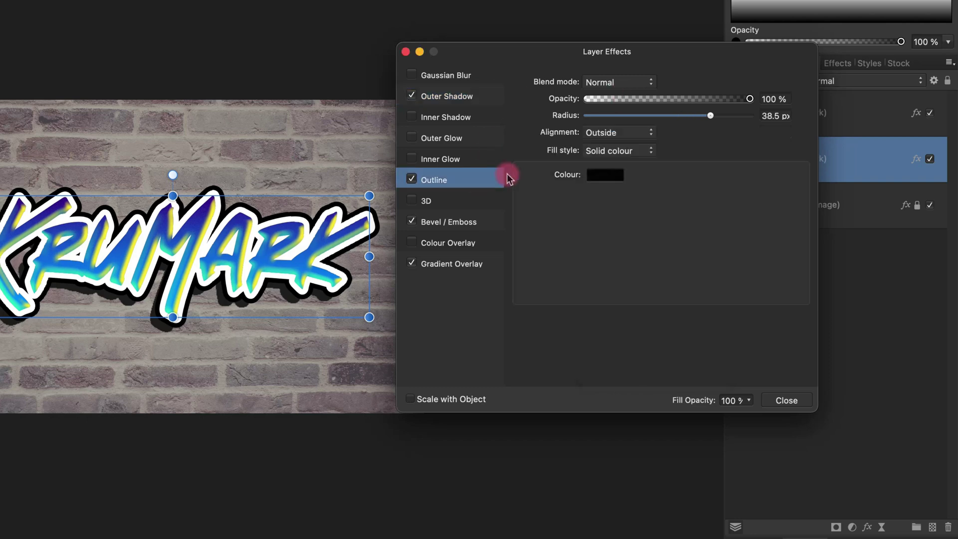
pyautogui.click(607, 175)
pyautogui.moveTo(713, 201); pyautogui.dragTo(293, 293)
pyautogui.click(728, 198)
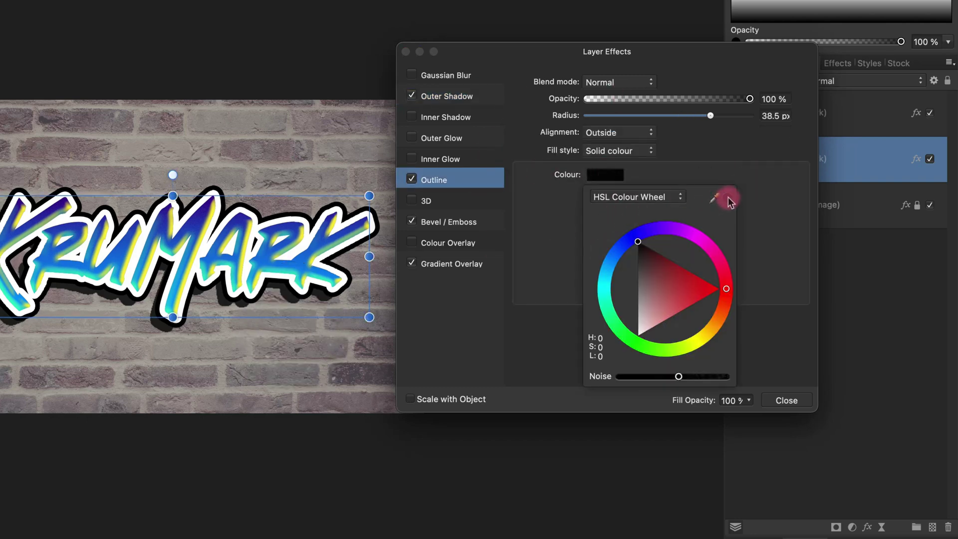
pyautogui.click(696, 154)
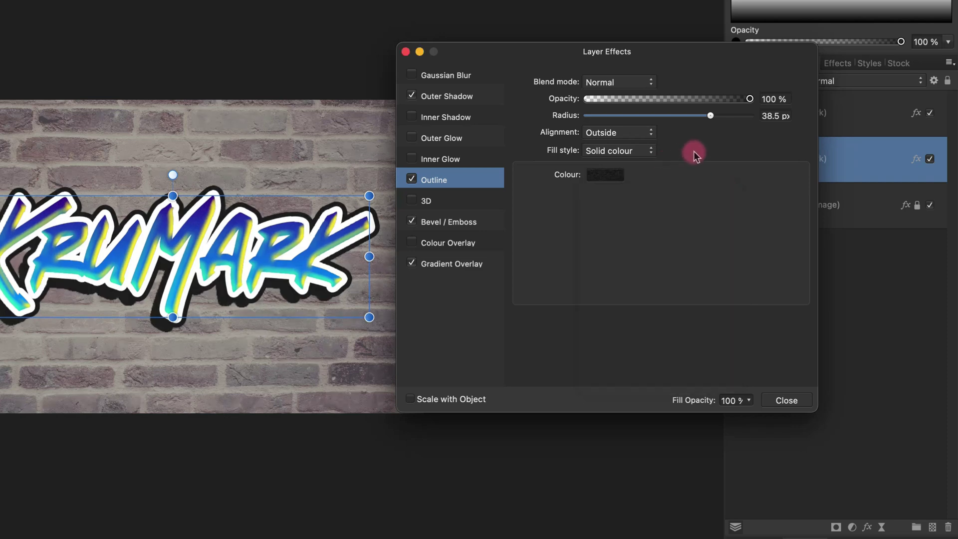
pyautogui.click(488, 95)
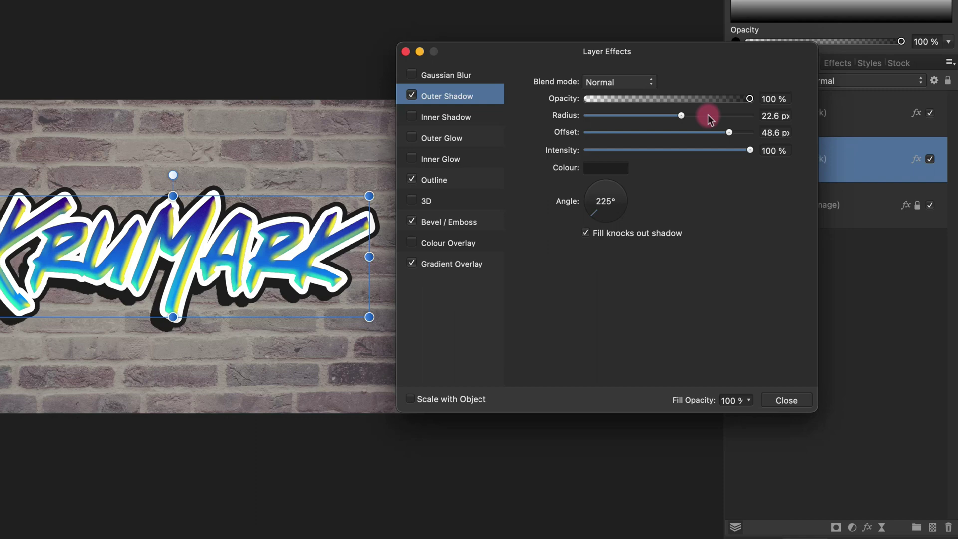
pyautogui.click(708, 115)
pyautogui.click(712, 116)
# Close the effects and toggle the top KruMark layer on and off to compare.
pyautogui.click(787, 401)
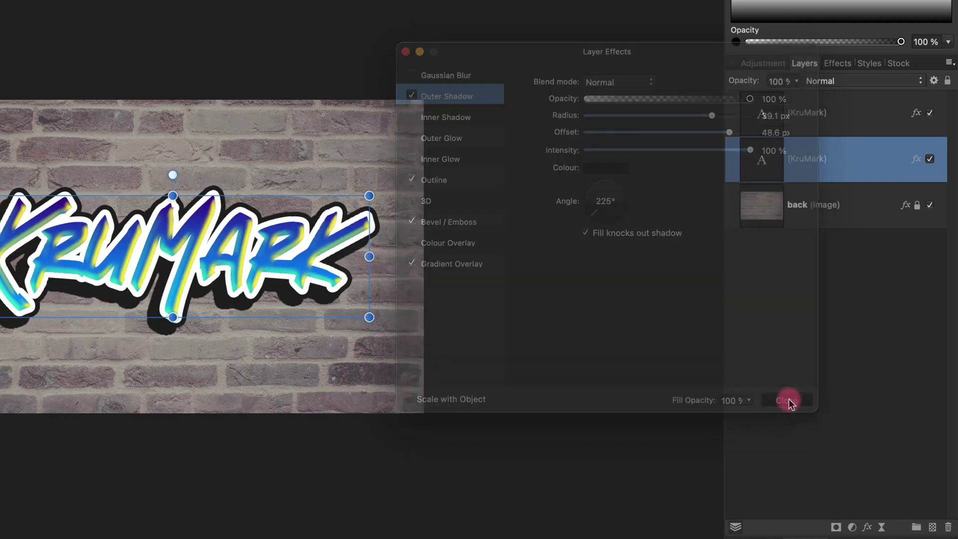
pyautogui.click(930, 114)
pyautogui.click(931, 116)
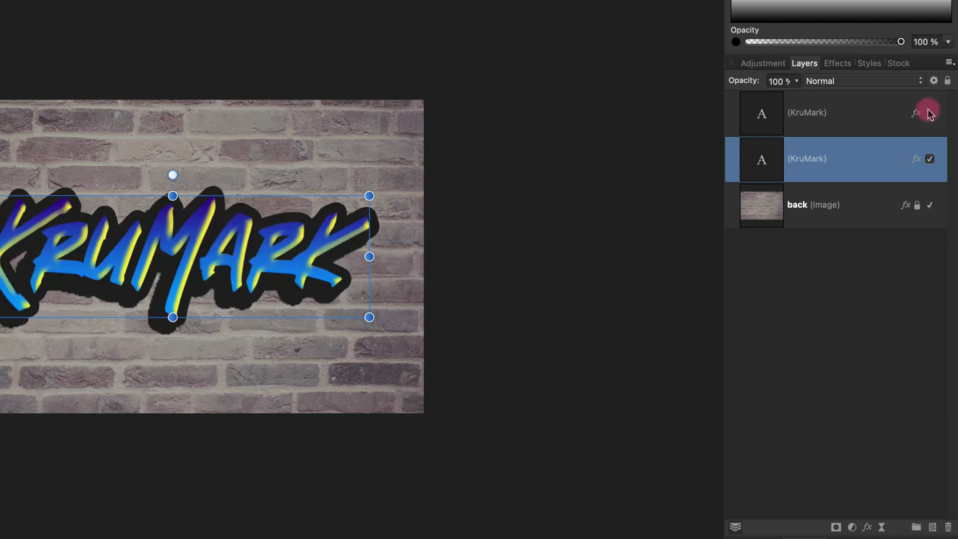
pyautogui.click(931, 115)
pyautogui.click(930, 115)
pyautogui.click(930, 114)
# Toggle the lower KruMark layer on and off, then select the brick background layer.
pyautogui.click(932, 159)
pyautogui.click(932, 160)
pyautogui.click(932, 159)
pyautogui.click(931, 159)
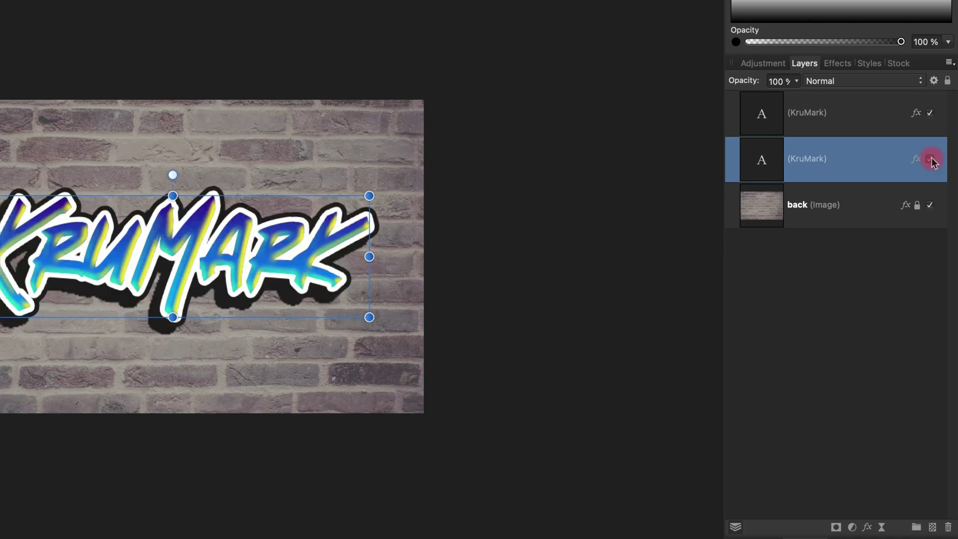
pyautogui.click(858, 122)
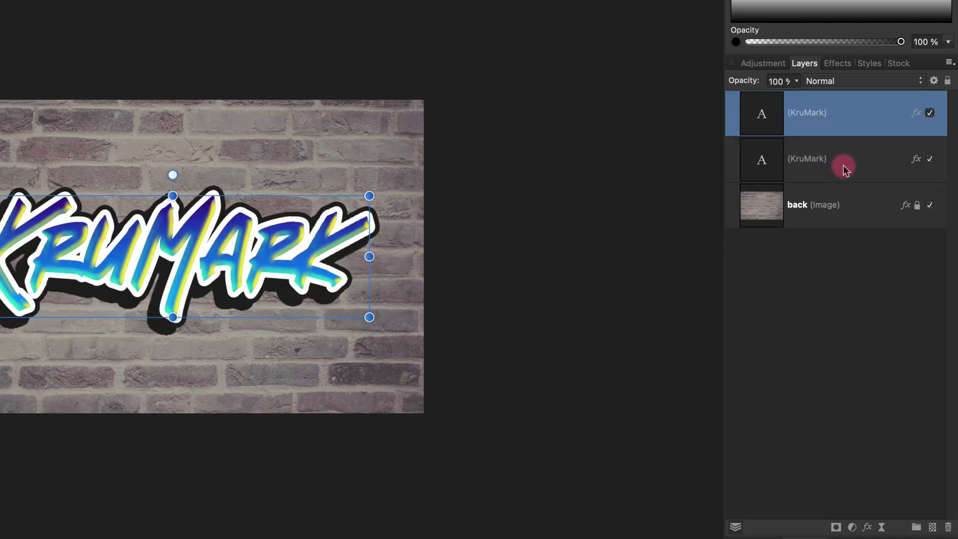
pyautogui.click(854, 206)
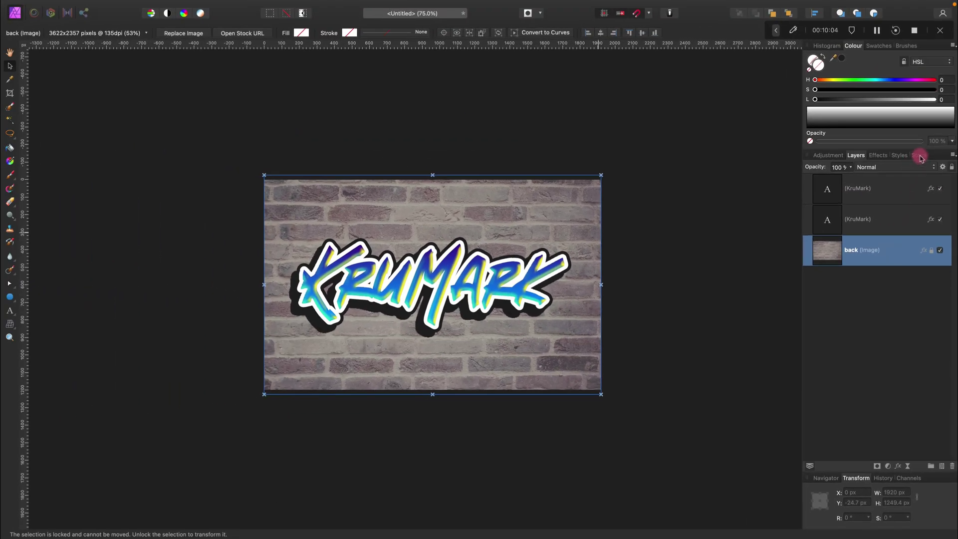
# Drag a cracked-concrete wall photo from the Pixabay stock library onto the canvas.
pyautogui.click(919, 156)
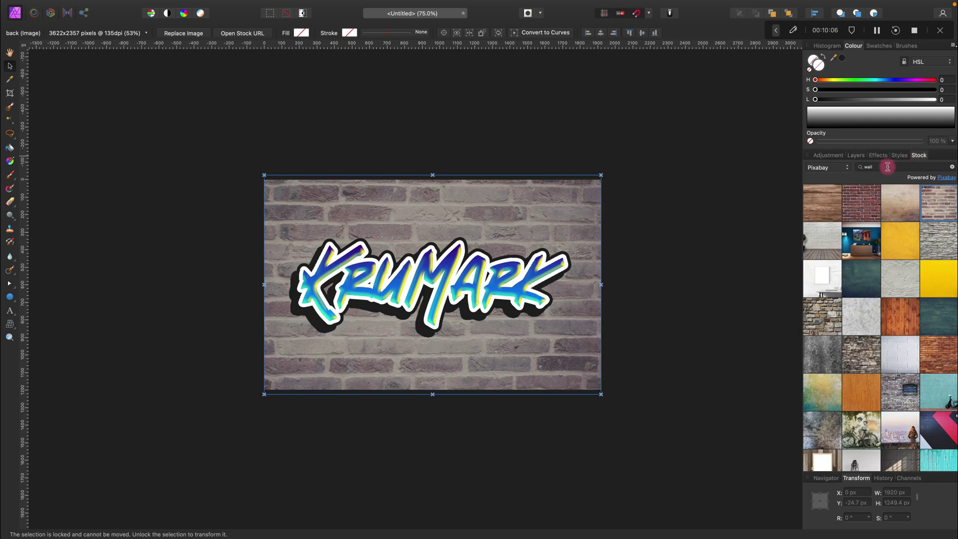
pyautogui.scroll(-5, 876, 346)
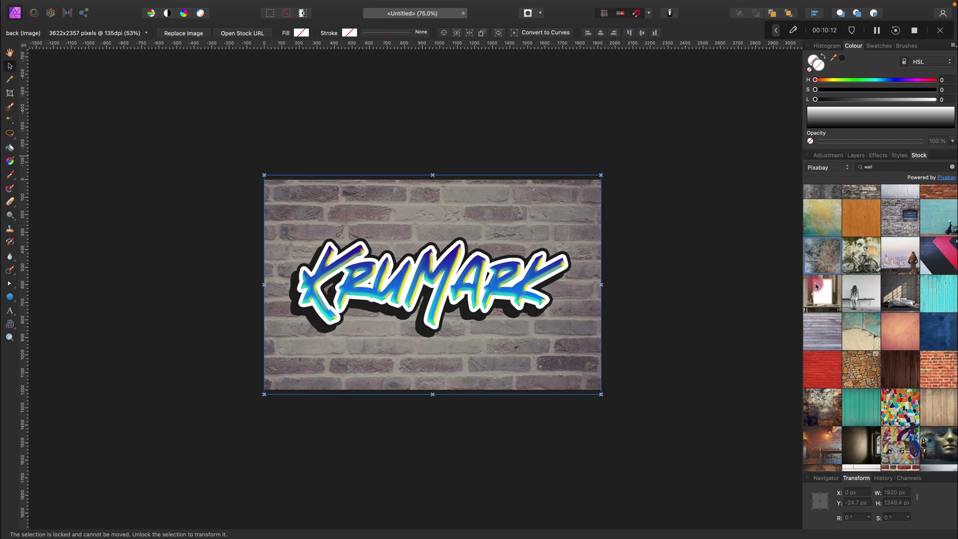
pyautogui.moveTo(828, 258); pyautogui.dragTo(599, 244)
# Rename the new image layer to 'texture'.
pyautogui.click(857, 157)
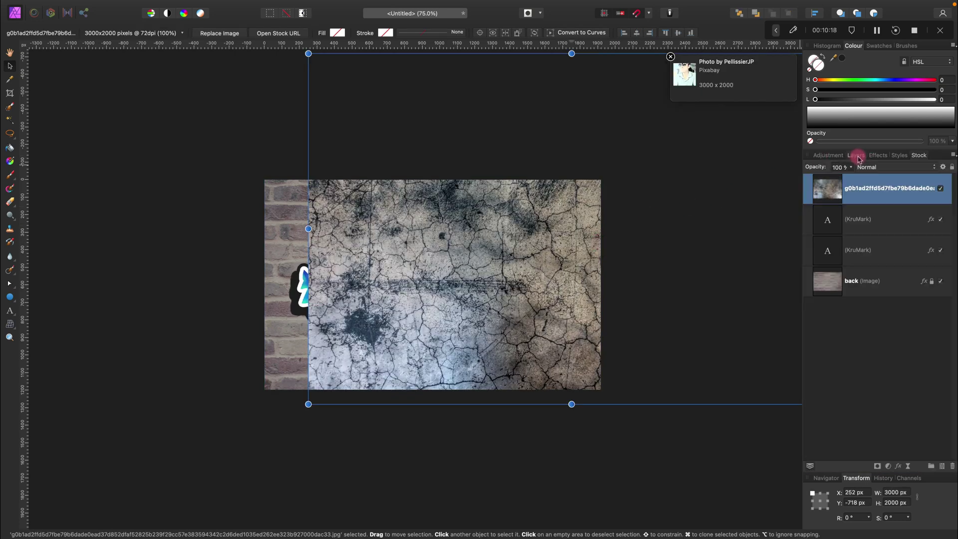
pyautogui.doubleClick(870, 190)
pyautogui.write('text')
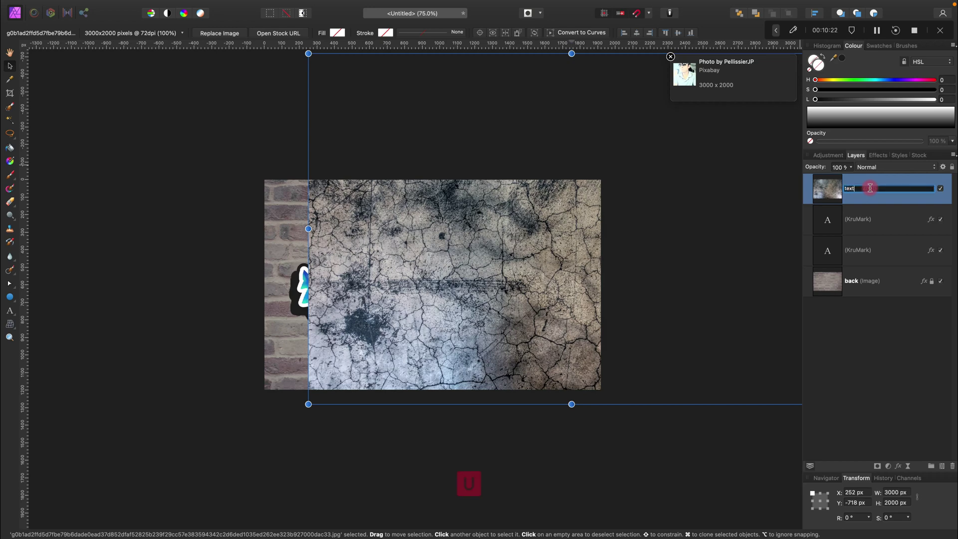
pyautogui.write('ure')
pyautogui.press('Return')
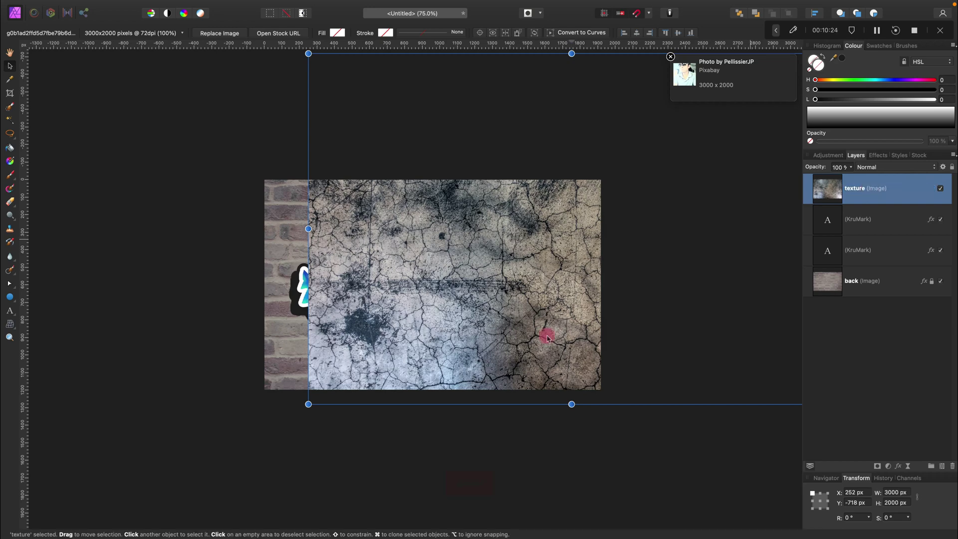
# Move and stretch the texture to cover the whole brick canvas at 2241 × 1494 px.
pyautogui.moveTo(443, 294); pyautogui.dragTo(287, 349)
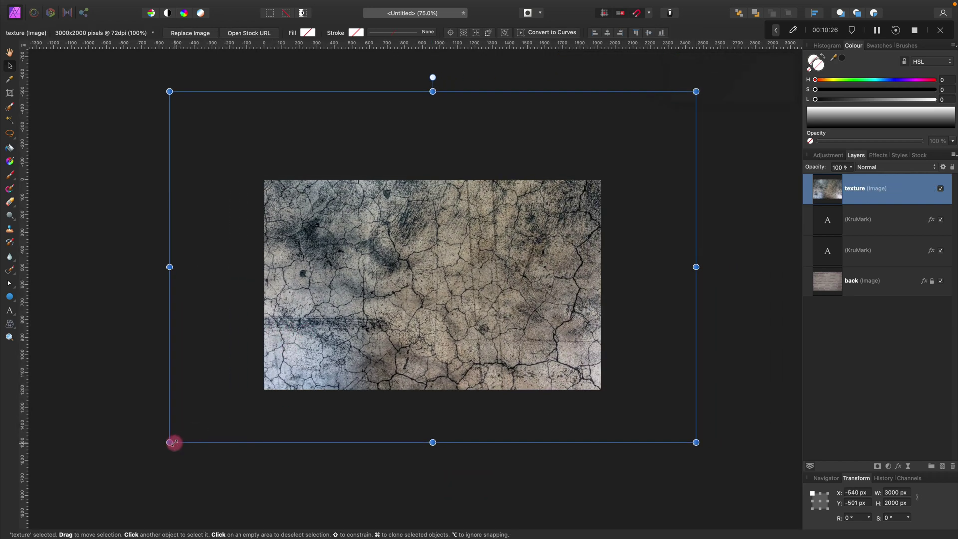
pyautogui.moveTo(169, 443); pyautogui.dragTo(327, 296)
pyautogui.moveTo(539, 331); pyautogui.dragTo(645, 404)
pyautogui.moveTo(566, 353); pyautogui.dragTo(559, 364)
# Blend the texture layer at 50% opacity in Overlay mode after trying Linear Light.
pyautogui.click(875, 168)
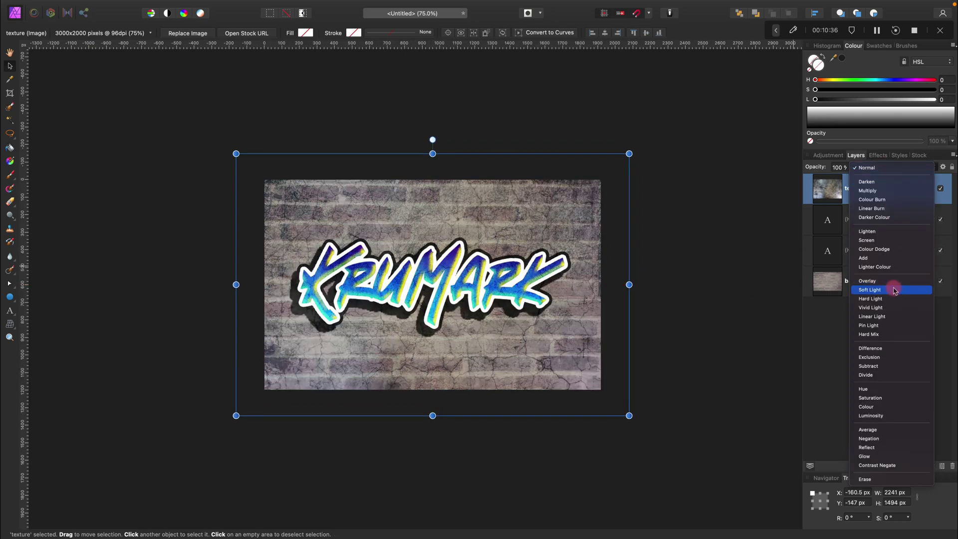
pyautogui.click(841, 166)
pyautogui.click(838, 167)
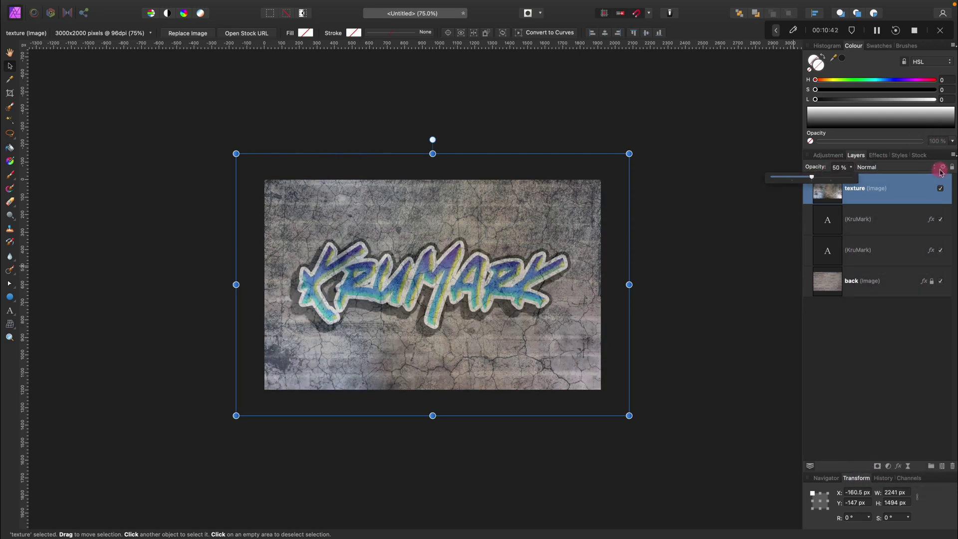
pyautogui.click(916, 170)
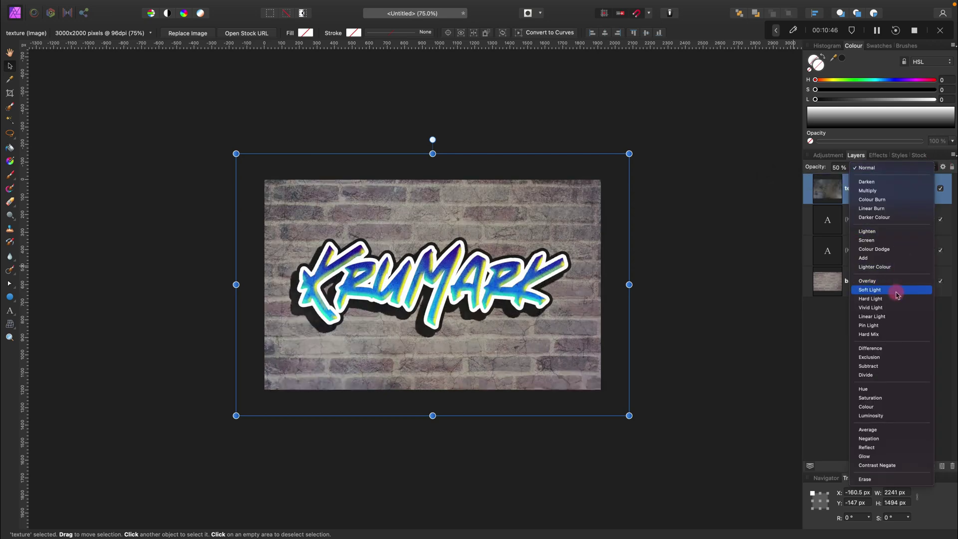
pyautogui.click(896, 321)
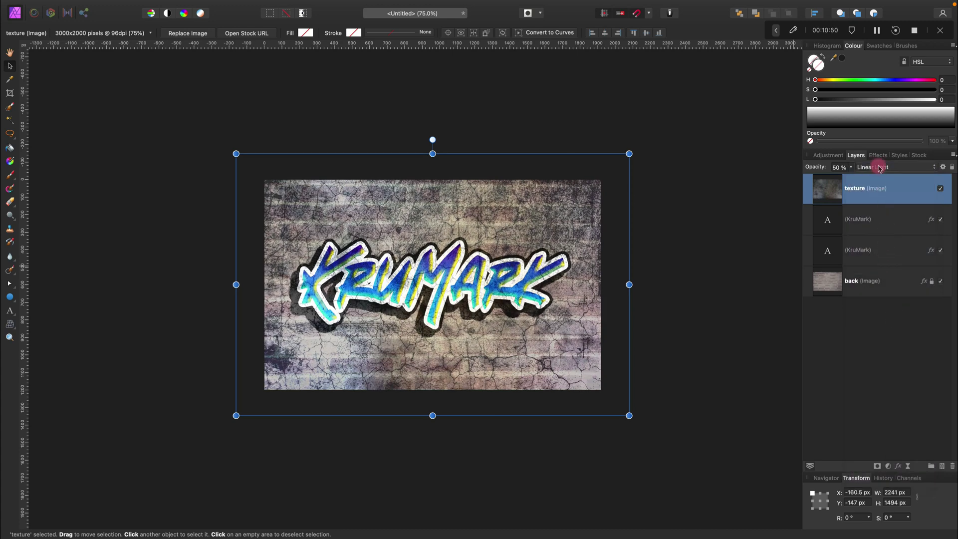
pyautogui.click(880, 168)
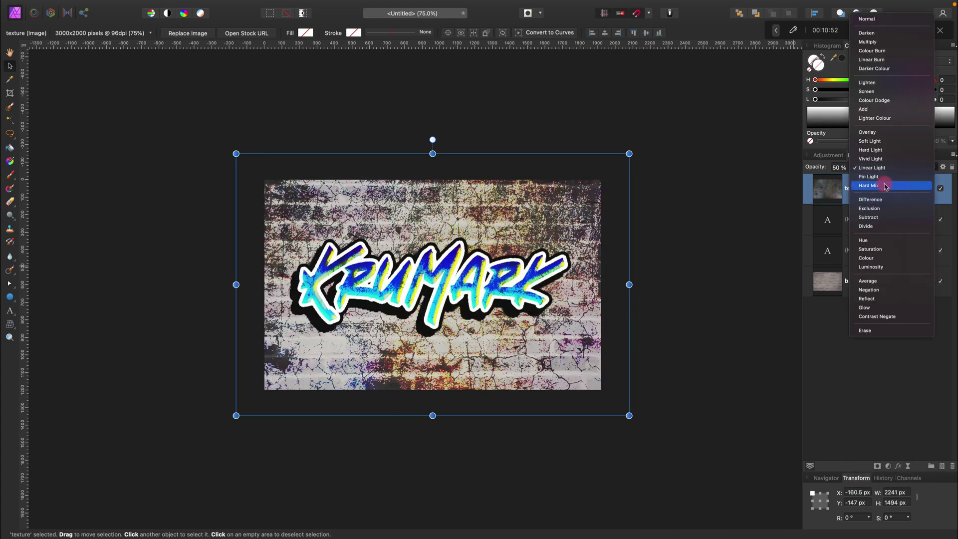
pyautogui.click(901, 132)
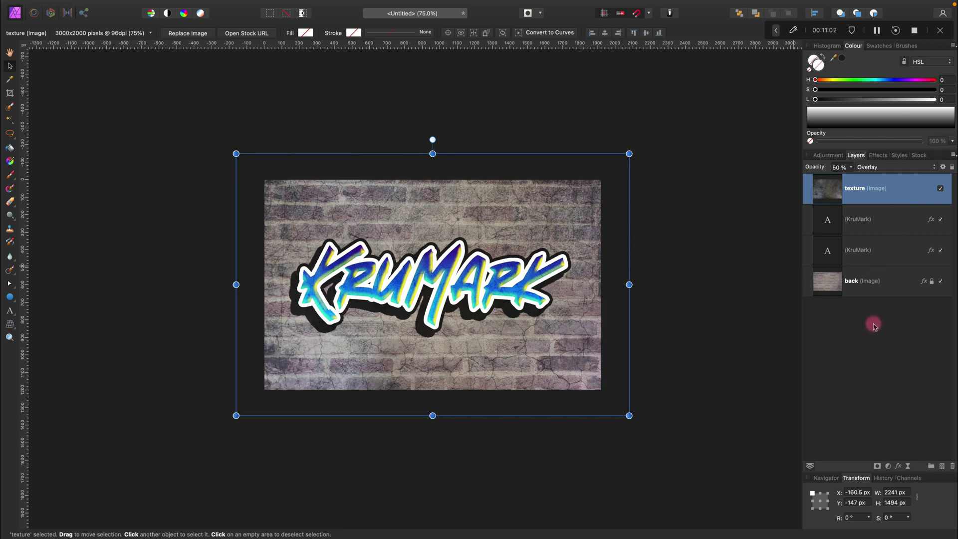
# Hide the texture, sample a near-black paint colour, and add a pixel layer above the lower KruMark layer.
pyautogui.click(940, 190)
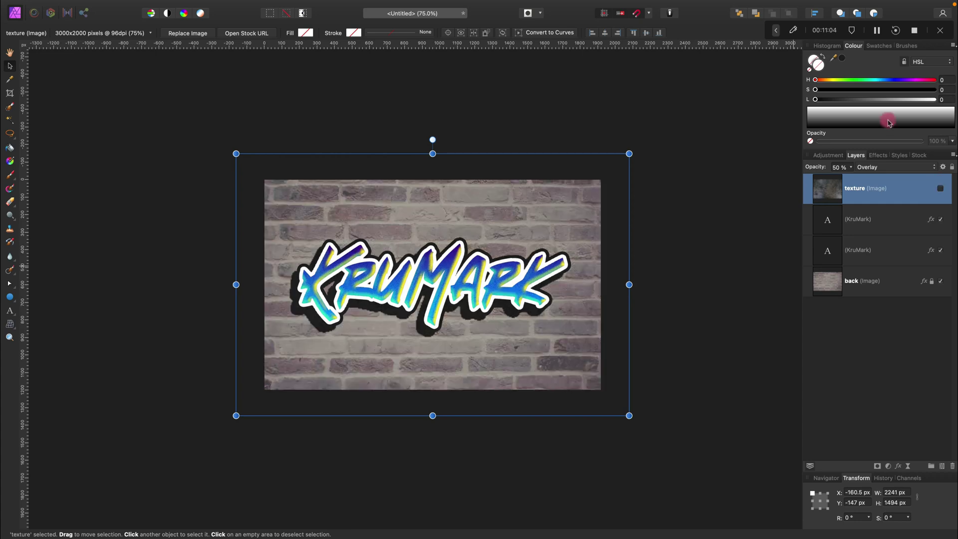
pyautogui.moveTo(833, 57); pyautogui.dragTo(501, 309)
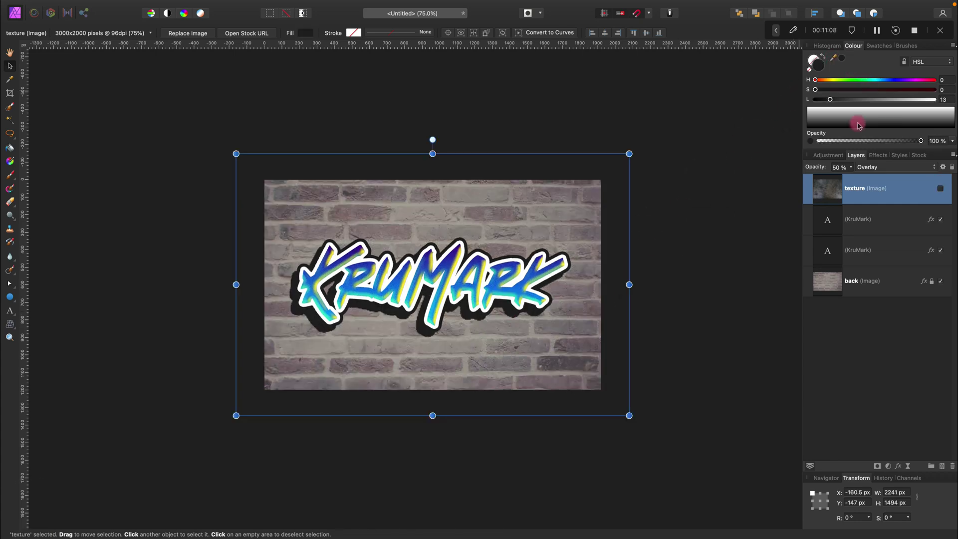
pyautogui.click(888, 250)
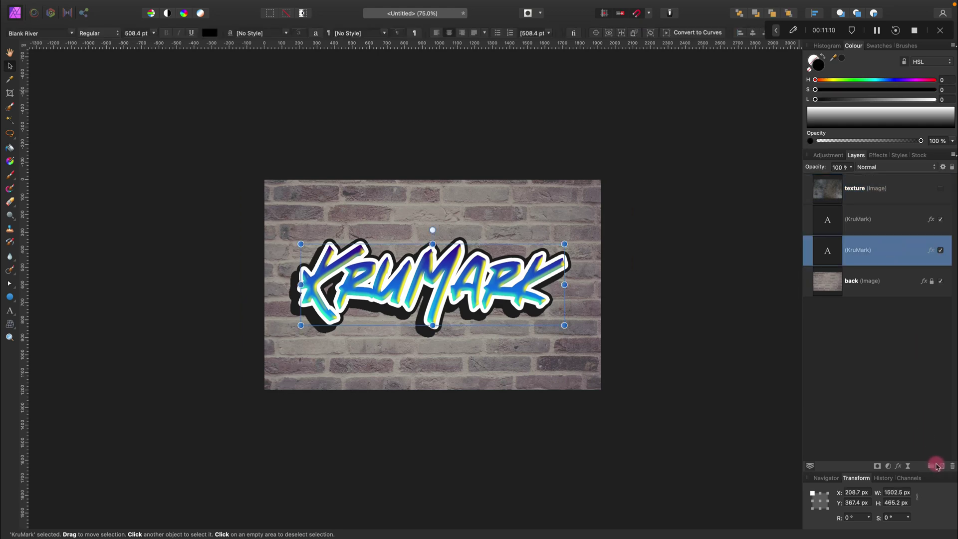
pyautogui.click(942, 467)
# Move the pixel layer beneath the KruMark text layers and switch to the regular Paint Brush Tool.
pyautogui.moveTo(878, 283); pyautogui.dragTo(818, 283)
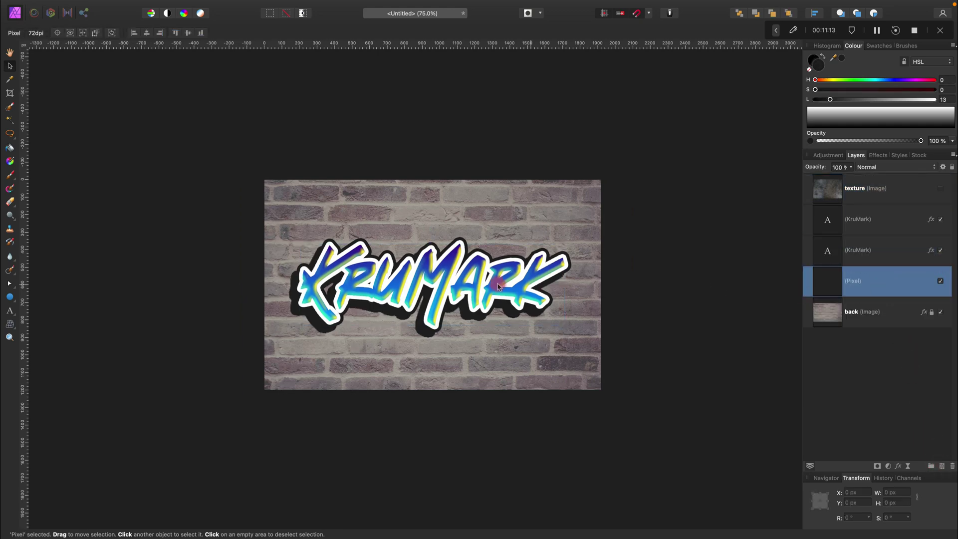
pyautogui.click(11, 176)
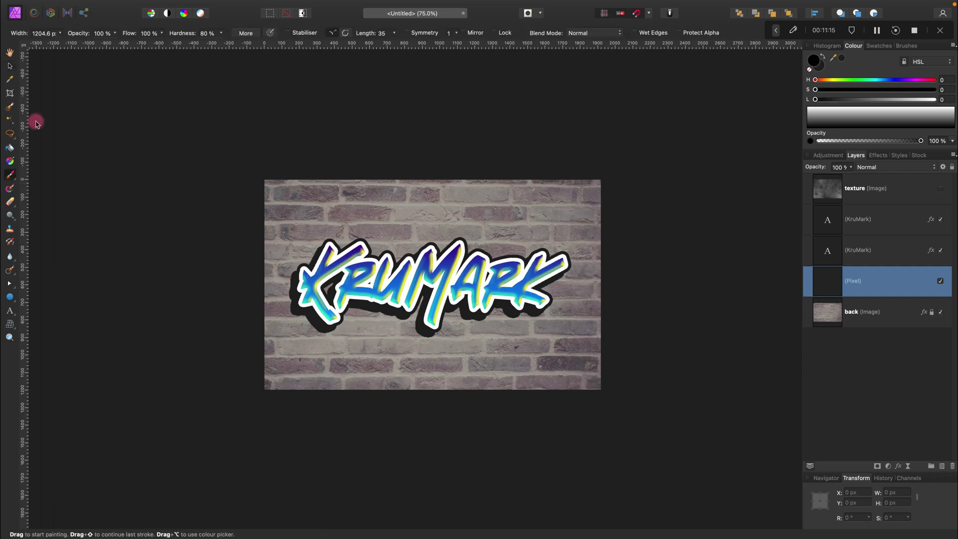
pyautogui.click(10, 176)
pyautogui.click(34, 178)
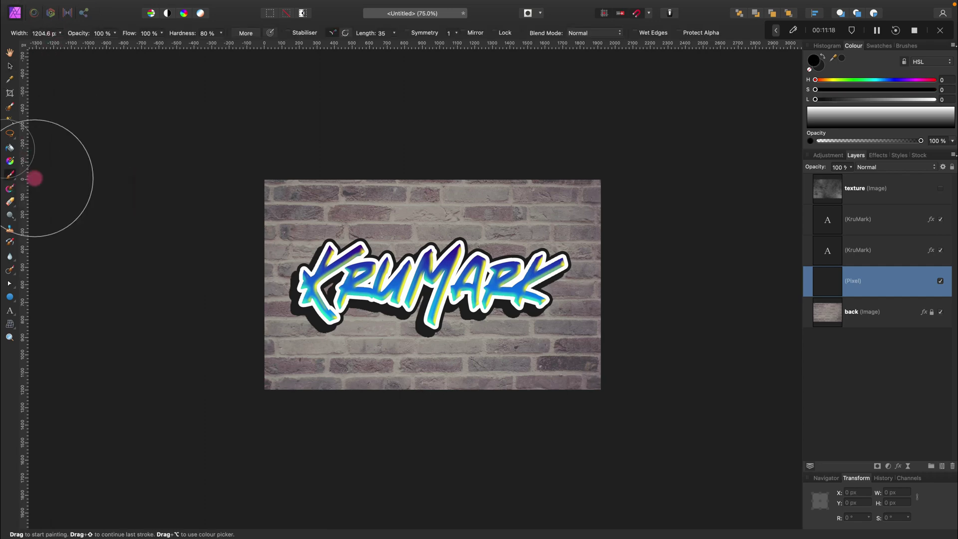
pyautogui.click(322, 170)
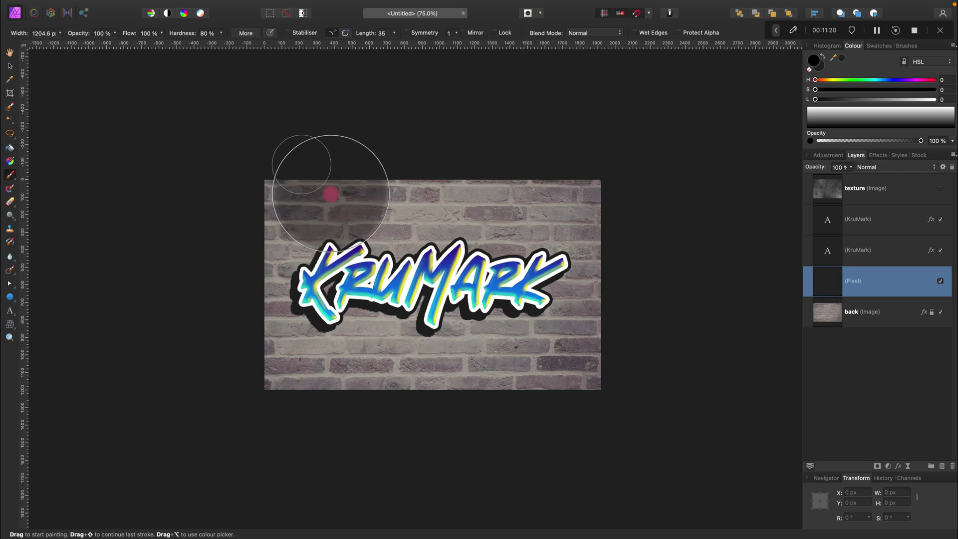
pyautogui.press('super+z')
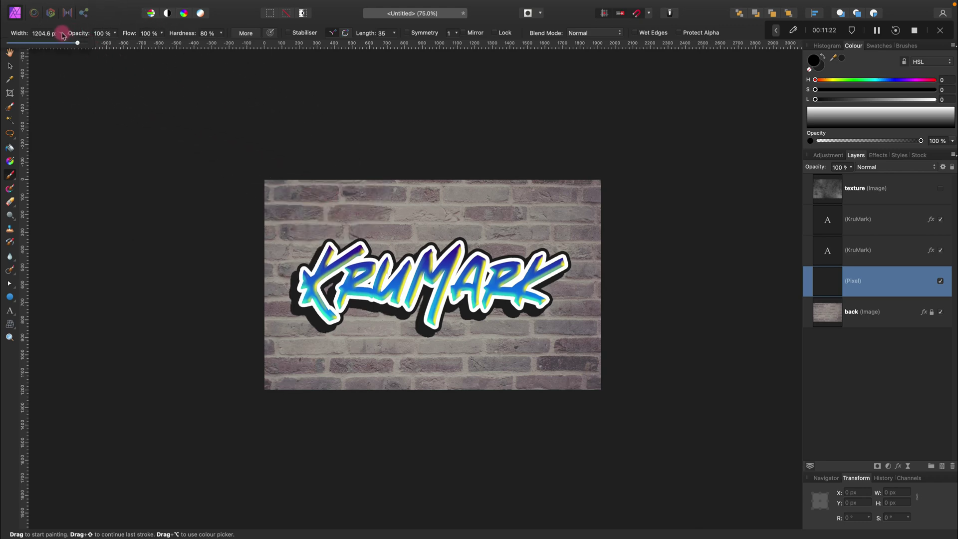
# Choose the Watercolours Drops brush from Sprays and Spatters, 200 px wide at 53% flow.
pyautogui.click(245, 33)
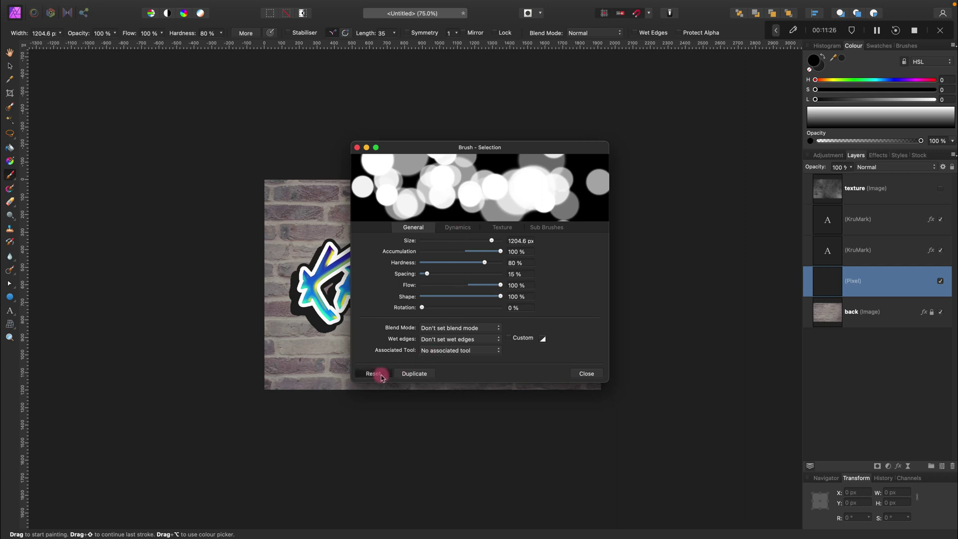
pyautogui.click(504, 227)
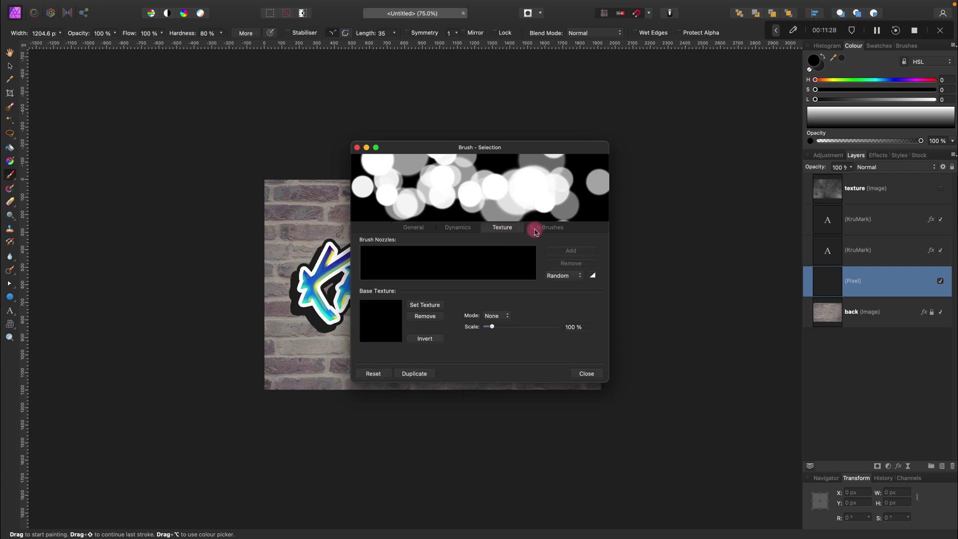
pyautogui.click(905, 46)
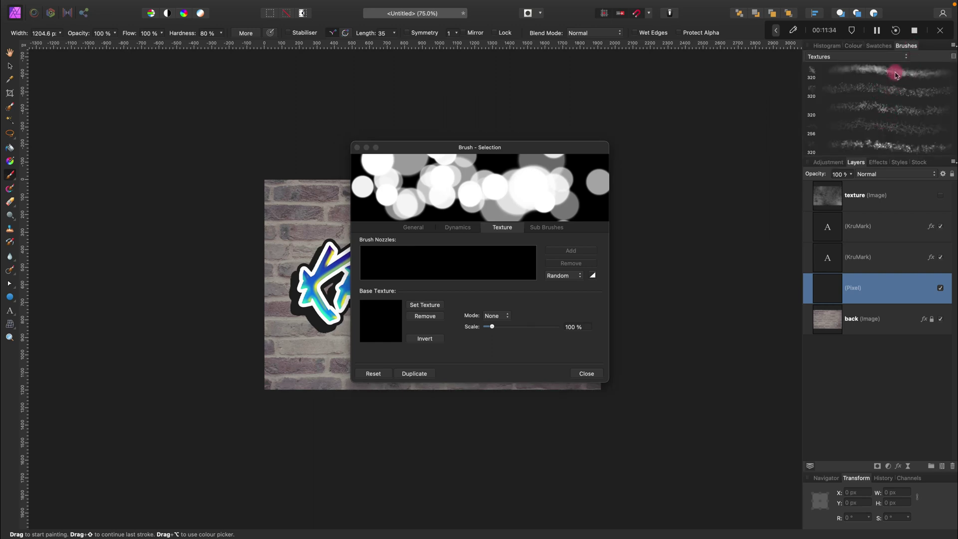
pyautogui.scroll(-5, 893, 77)
pyautogui.scroll(-3, 886, 96)
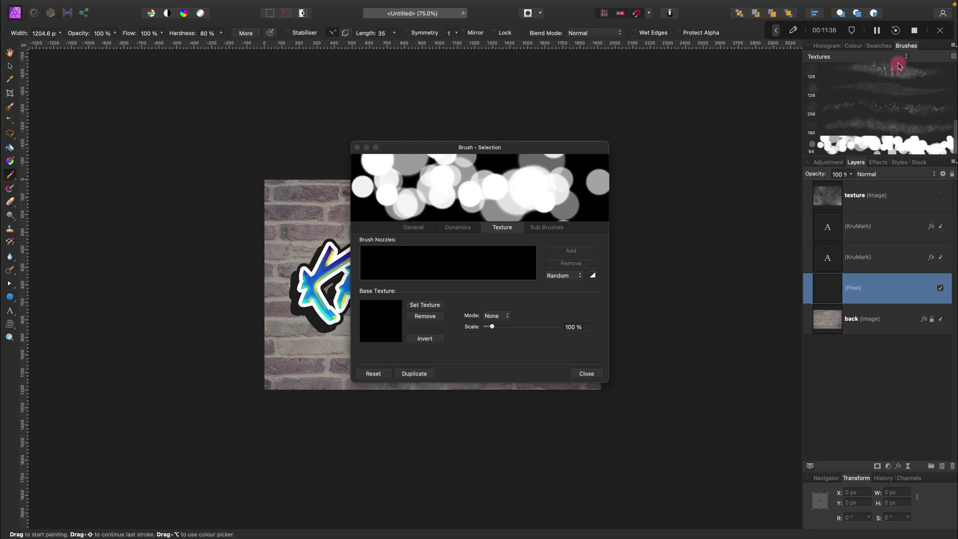
pyautogui.click(899, 57)
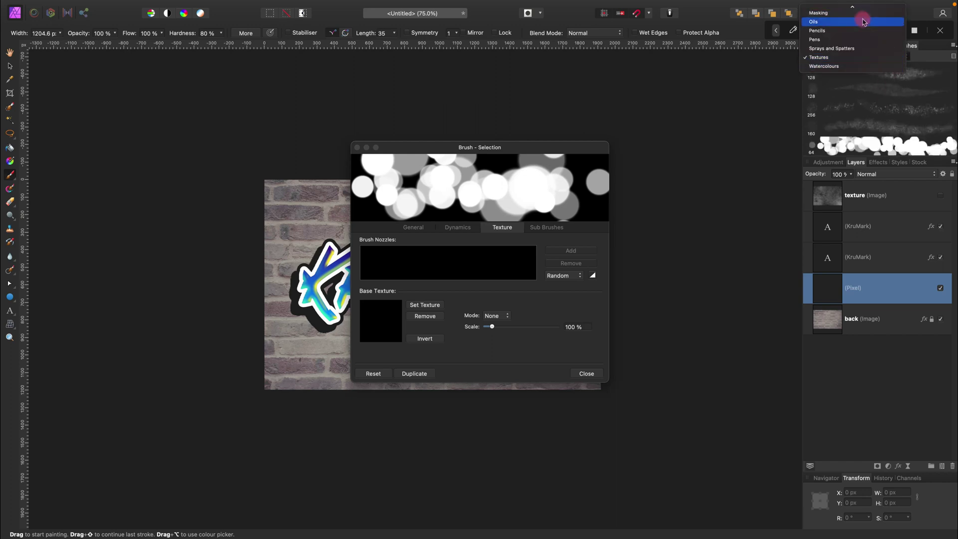
pyautogui.click(855, 53)
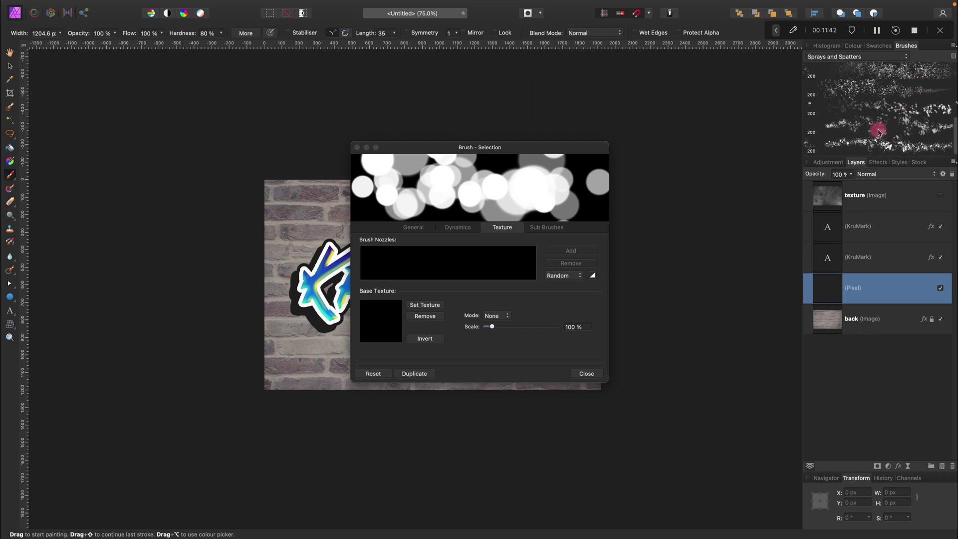
pyautogui.click(865, 128)
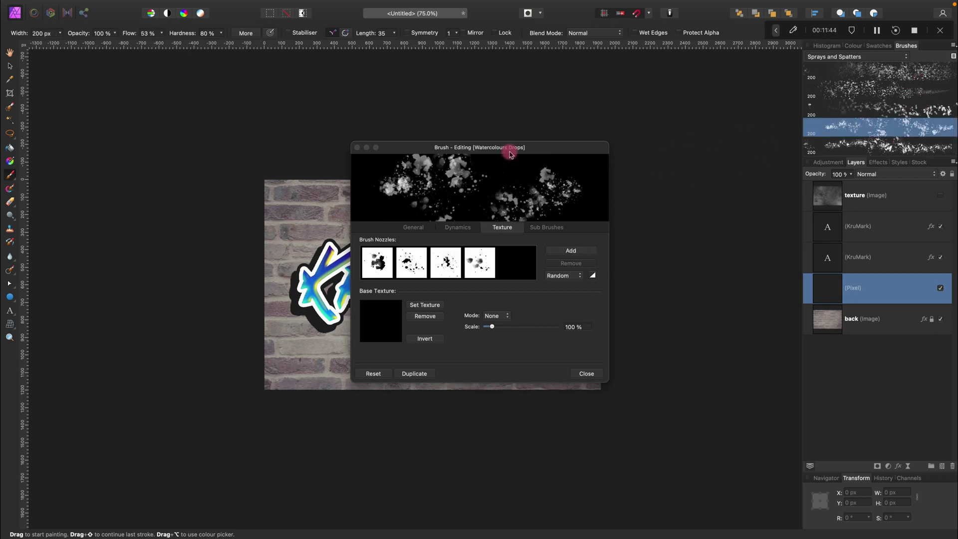
pyautogui.click(357, 149)
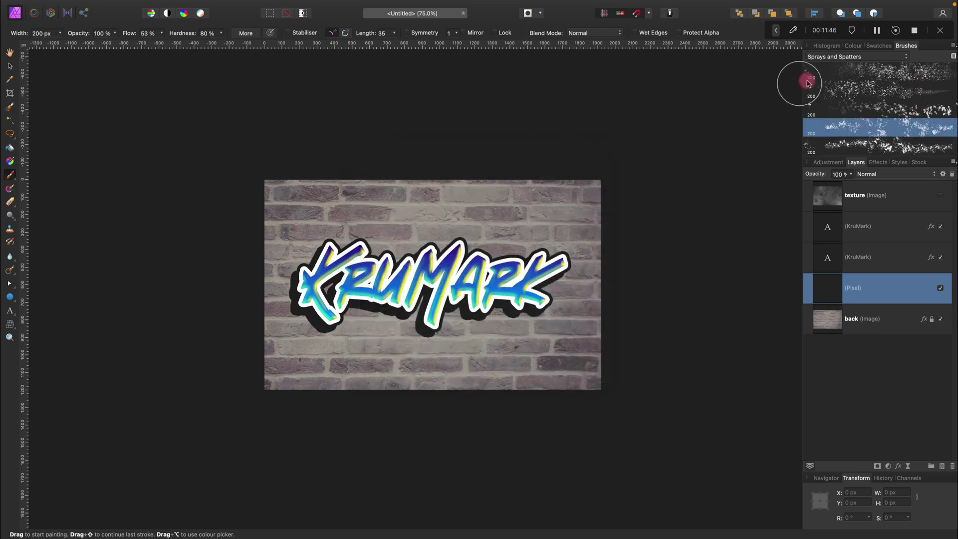
# Paint dark spatter drops near the M and enlarge the brush to 349.8 px.
pyautogui.click(853, 46)
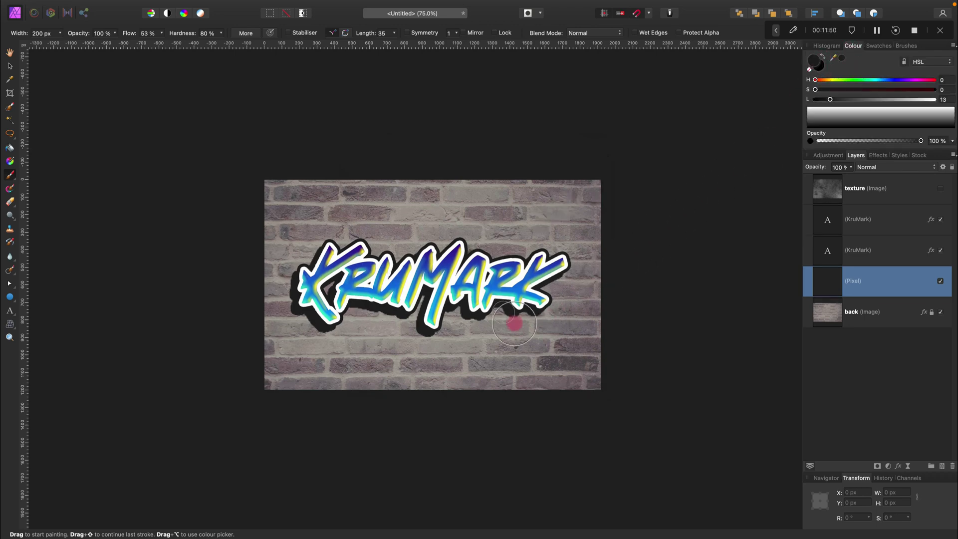
pyautogui.hscroll(1, 505, 325)
pyautogui.moveTo(498, 325)
pyautogui.mouseDown()
pyautogui.moveTo(533, 320)
pyautogui.moveTo(521, 302)
pyautogui.moveTo(469, 325)
pyautogui.moveTo(396, 324)
pyautogui.moveTo(329, 300)
pyautogui.moveTo(366, 261)
pyautogui.moveTo(348, 251)
pyautogui.moveTo(294, 271)
pyautogui.moveTo(272, 231)
pyautogui.moveTo(306, 215)
pyautogui.moveTo(316, 240)
pyautogui.moveTo(300, 225)
pyautogui.moveTo(320, 240)
pyautogui.mouseUp()
pyautogui.press(']')
pyautogui.press(']')
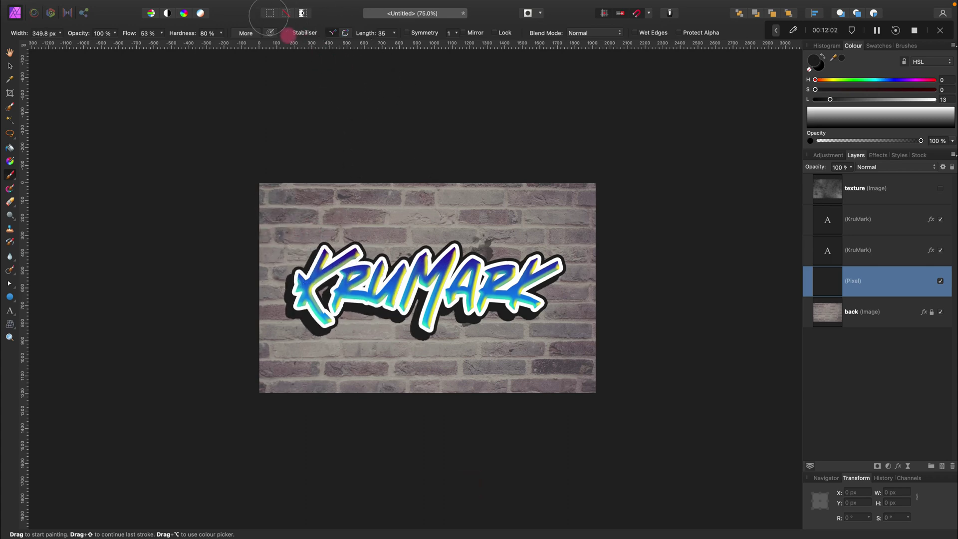
pyautogui.click(246, 33)
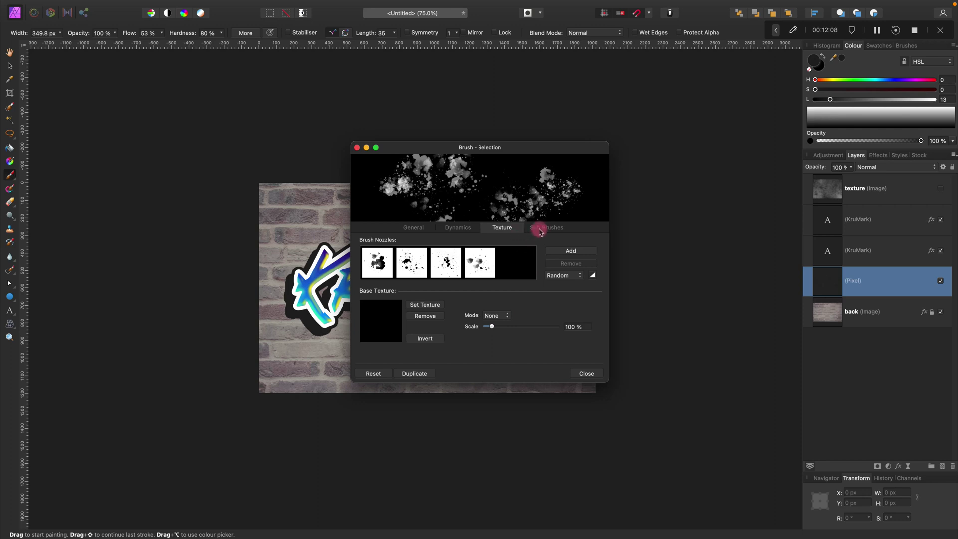
# Set Size Jitter 31%, Rotation Jitter 28%, Scatter X/Y 79%, then spatter dark paint above MA.
pyautogui.click(455, 228)
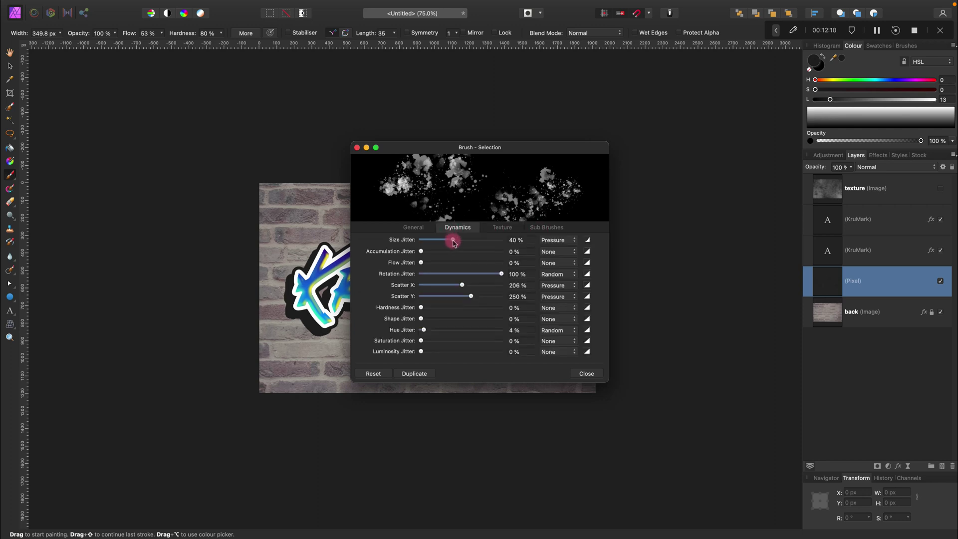
pyautogui.moveTo(454, 243)
pyautogui.mouseDown()
pyautogui.moveTo(420, 240)
pyautogui.moveTo(446, 240)
pyautogui.mouseUp()
pyautogui.moveTo(433, 275); pyautogui.dragTo(445, 276)
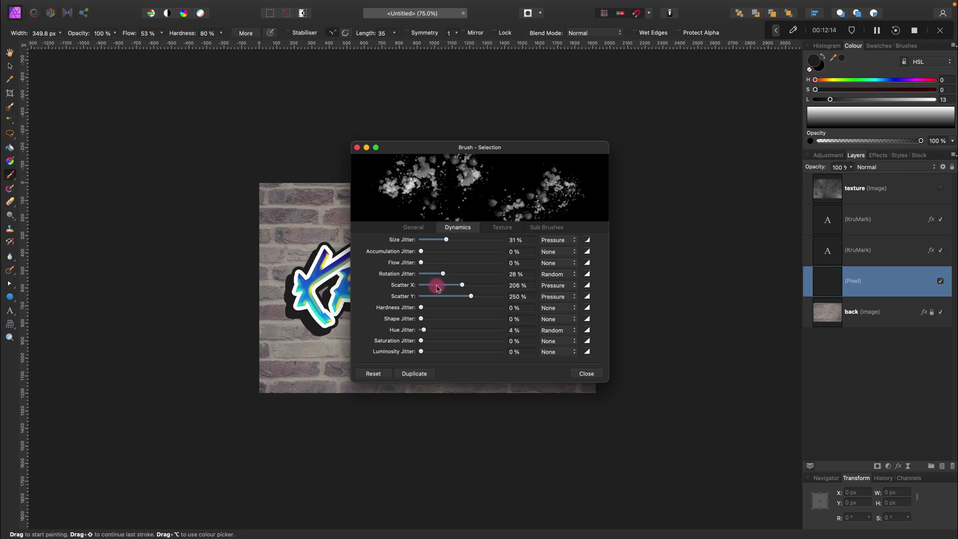
pyautogui.click(437, 287)
pyautogui.click(436, 296)
pyautogui.click(587, 374)
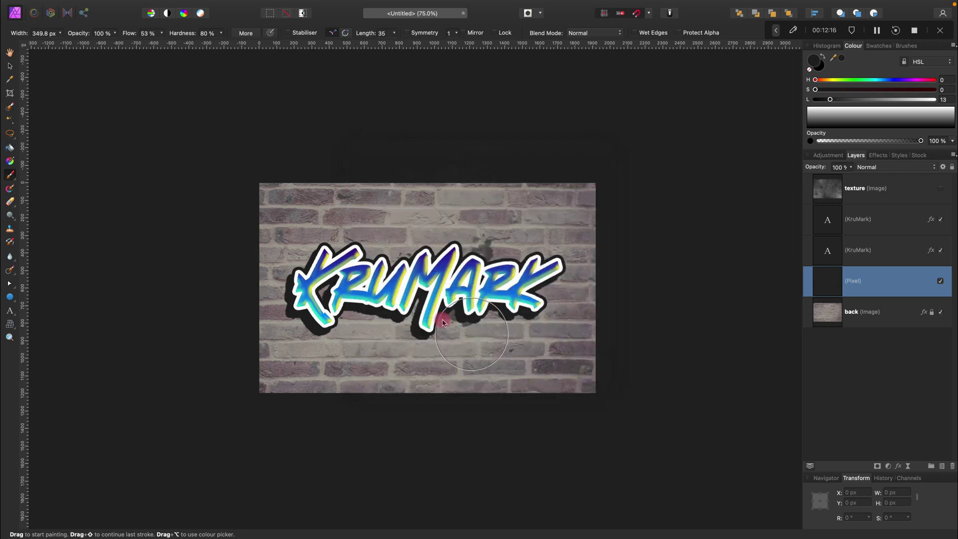
pyautogui.moveTo(450, 250)
pyautogui.mouseDown()
pyautogui.moveTo(482, 232)
pyautogui.moveTo(430, 245)
pyautogui.moveTo(469, 294)
pyautogui.moveTo(404, 294)
pyautogui.moveTo(389, 279)
pyautogui.moveTo(414, 289)
pyautogui.moveTo(442, 331)
pyautogui.moveTo(523, 325)
pyautogui.moveTo(556, 268)
pyautogui.moveTo(340, 264)
pyautogui.moveTo(319, 279)
pyautogui.moveTo(278, 246)
pyautogui.moveTo(300, 268)
pyautogui.mouseUp()
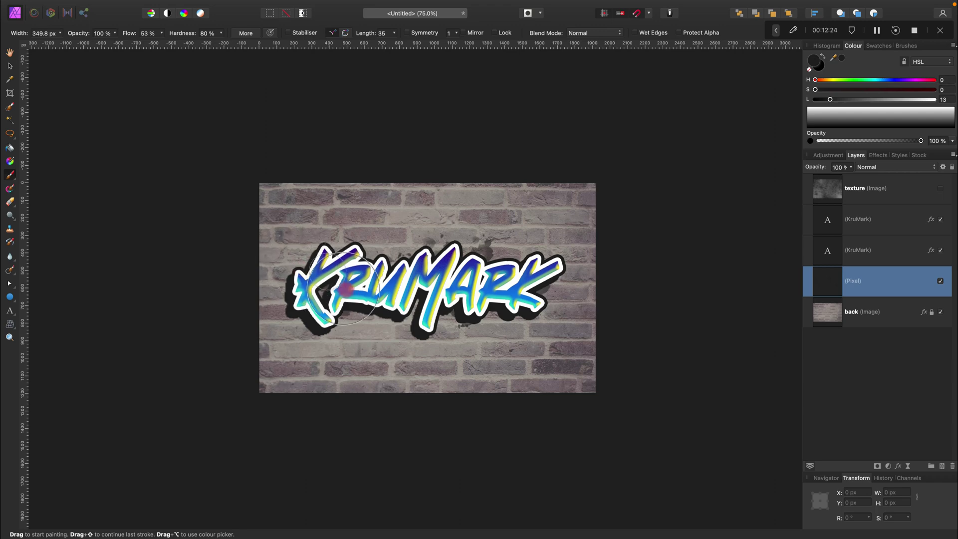
# Raise the spatter brush's flow to 100% in its General settings.
pyautogui.click(246, 33)
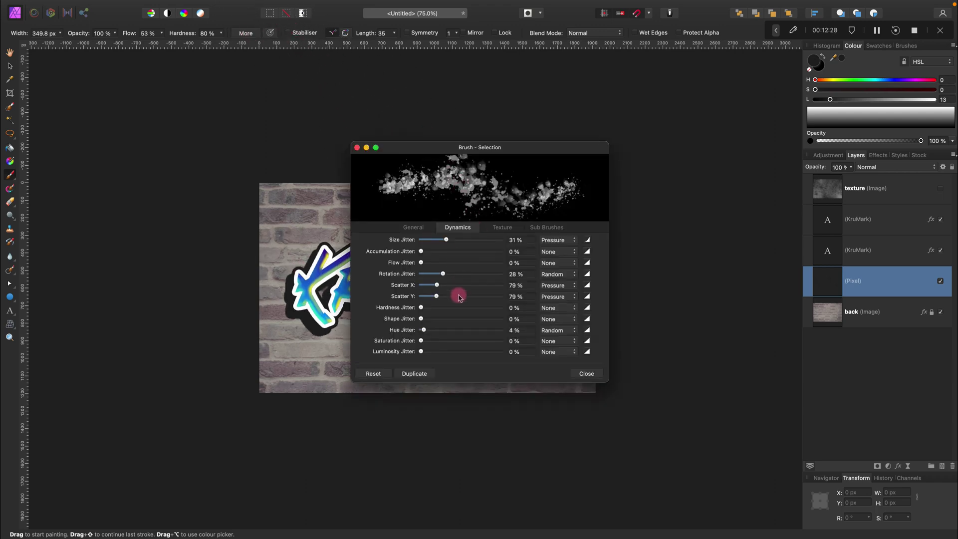
pyautogui.click(413, 227)
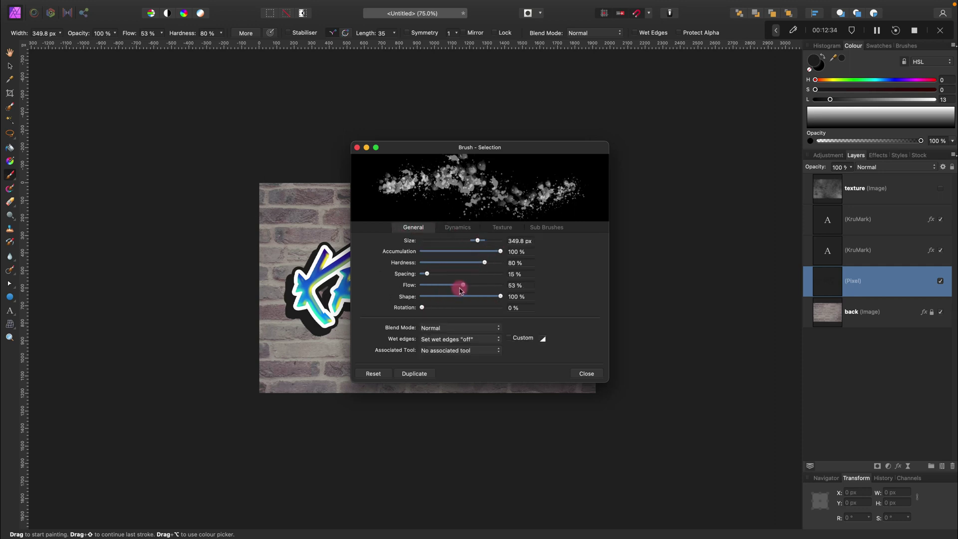
pyautogui.moveTo(463, 288)
pyautogui.mouseDown()
pyautogui.moveTo(433, 286)
pyautogui.moveTo(524, 289)
pyautogui.mouseUp()
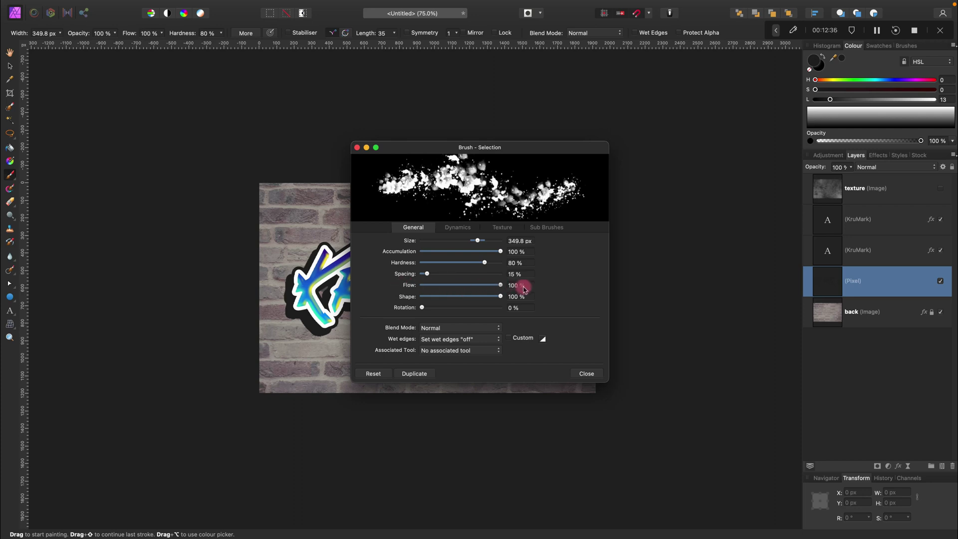
pyautogui.click(587, 374)
# Paint dark smudges around KruMark and above-left of the K, then select the upper KruMark layer.
pyautogui.moveTo(424, 260)
pyautogui.mouseDown()
pyautogui.moveTo(440, 300)
pyautogui.moveTo(409, 300)
pyautogui.moveTo(486, 270)
pyautogui.moveTo(474, 245)
pyautogui.moveTo(499, 250)
pyautogui.moveTo(526, 328)
pyautogui.moveTo(370, 323)
pyautogui.moveTo(396, 320)
pyautogui.moveTo(407, 277)
pyautogui.mouseUp()
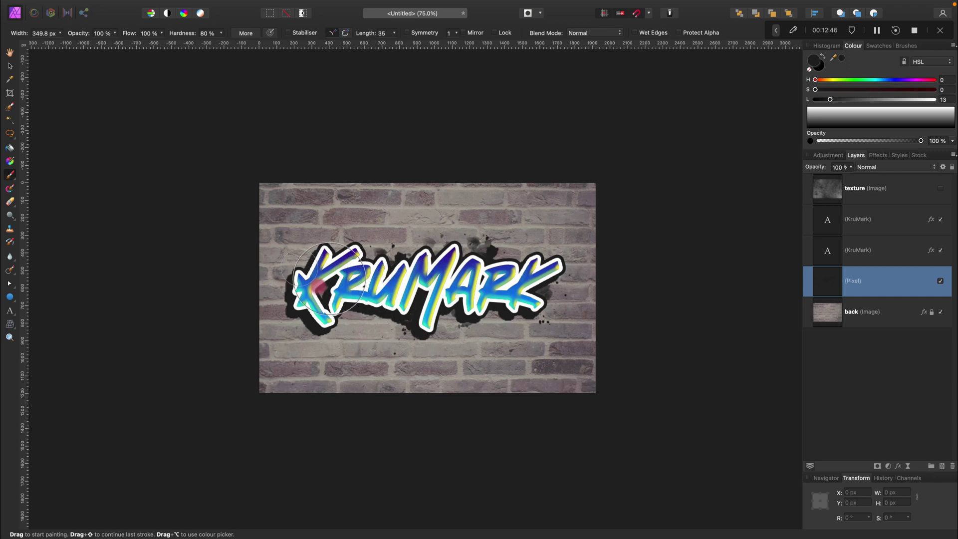
pyautogui.moveTo(315, 302)
pyautogui.mouseDown()
pyautogui.moveTo(349, 257)
pyautogui.moveTo(312, 262)
pyautogui.moveTo(299, 252)
pyautogui.moveTo(342, 268)
pyautogui.moveTo(380, 324)
pyautogui.moveTo(367, 295)
pyautogui.moveTo(372, 302)
pyautogui.moveTo(297, 271)
pyautogui.mouseUp()
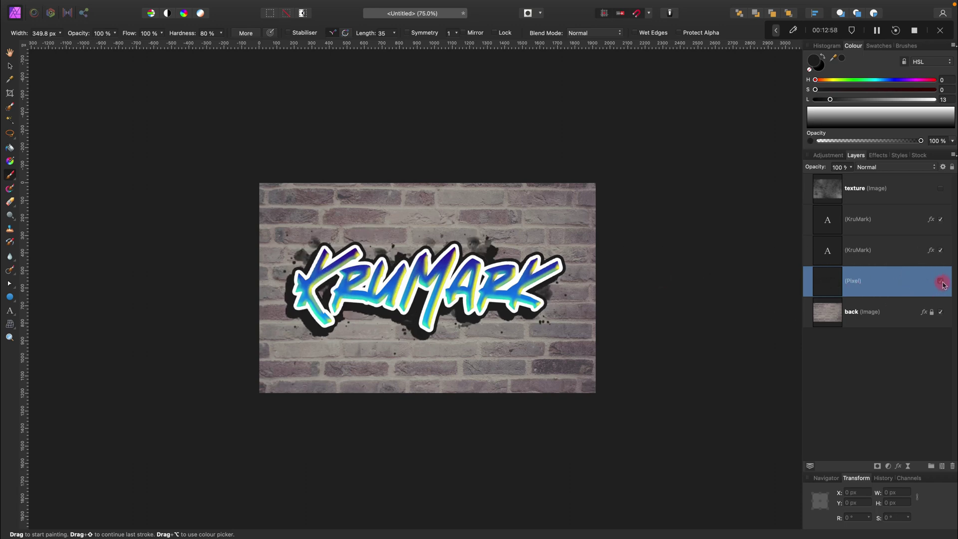
pyautogui.click(904, 219)
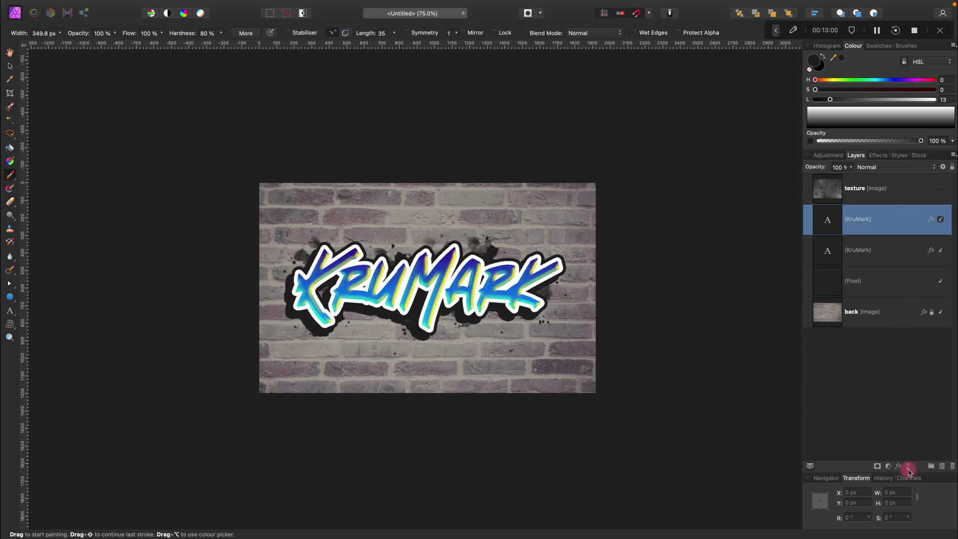
# On a new pixel layer above the text, spray white paint over the M, undoing stray patches.
pyautogui.click(943, 466)
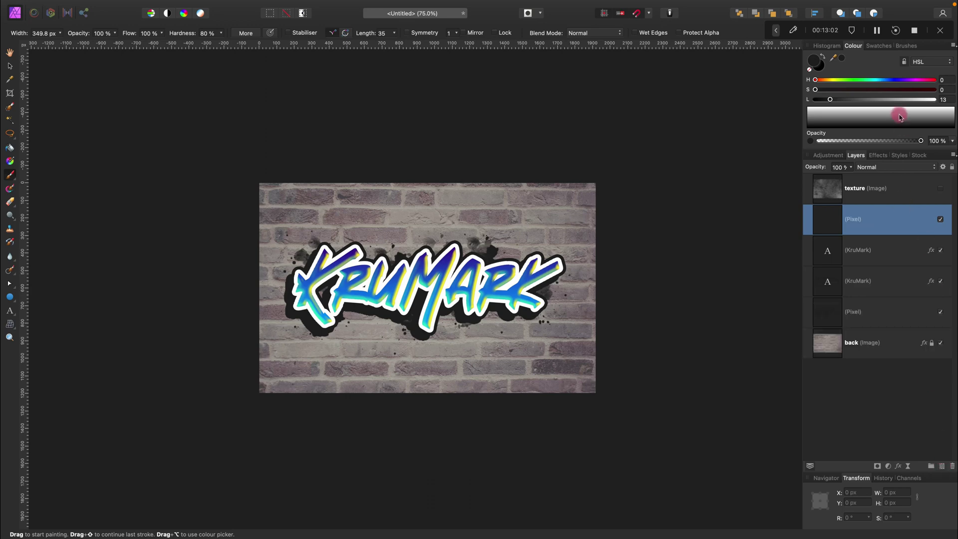
pyautogui.moveTo(900, 102); pyautogui.dragTo(939, 100)
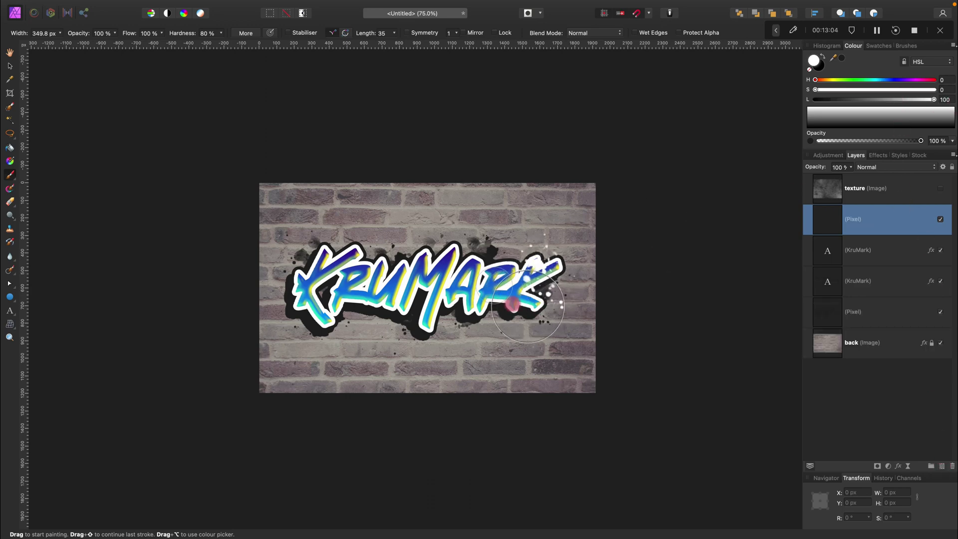
pyautogui.moveTo(535, 278)
pyautogui.mouseDown()
pyautogui.moveTo(444, 298)
pyautogui.moveTo(452, 252)
pyautogui.mouseUp()
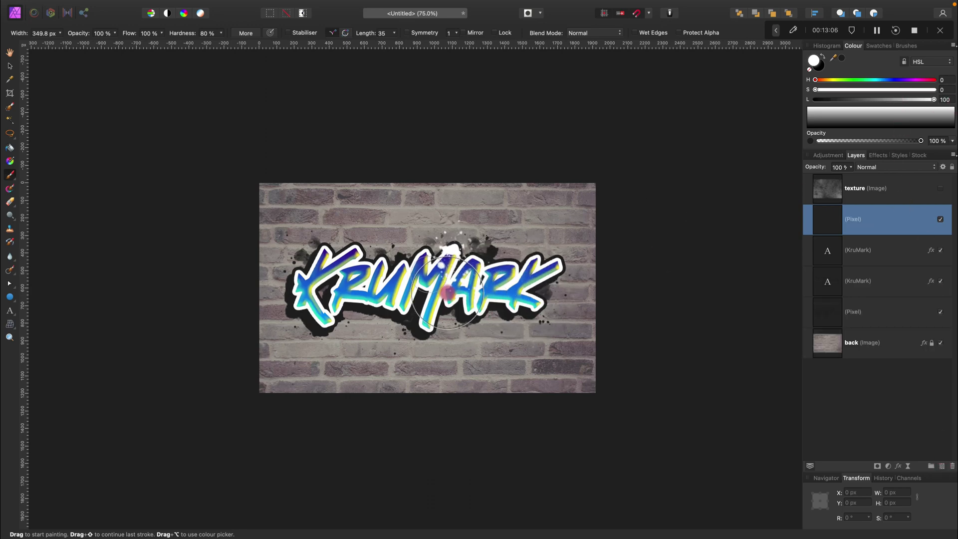
pyautogui.moveTo(280, 314); pyautogui.dragTo(299, 318)
pyautogui.press('super+z')
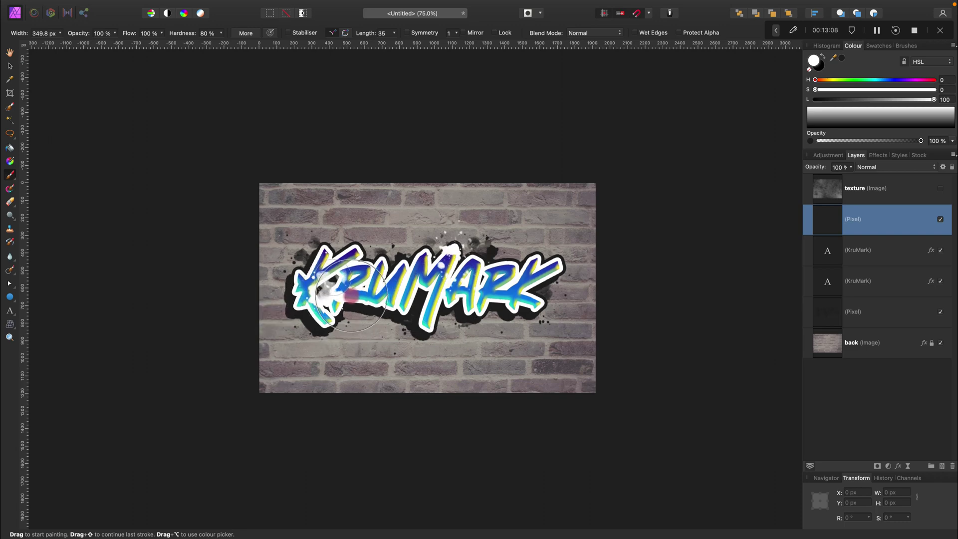
pyautogui.moveTo(392, 312); pyautogui.dragTo(421, 312)
pyautogui.press('super+z')
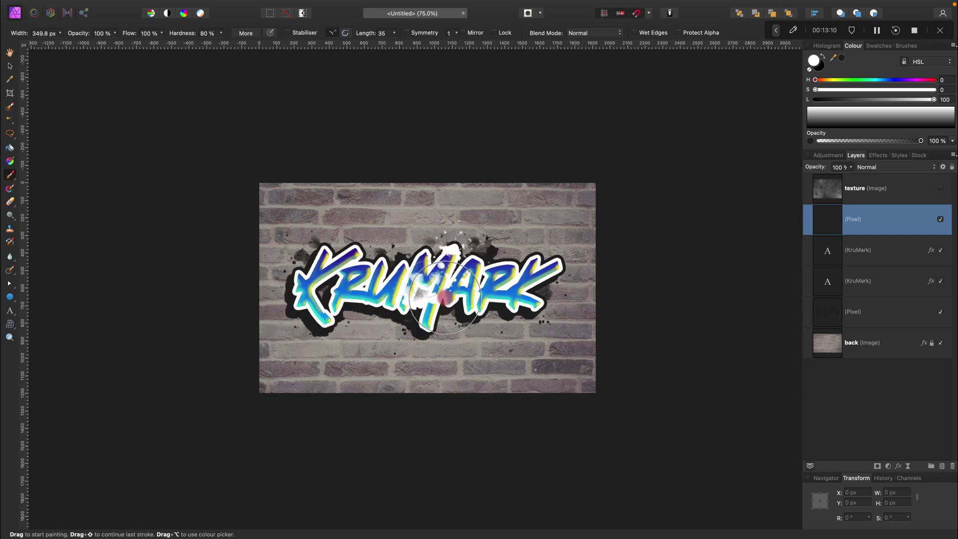
# Spray white spatters over the K, M and AR letters, undoing unwanted blobs.
pyautogui.moveTo(469, 290)
pyautogui.mouseDown()
pyautogui.moveTo(564, 292)
pyautogui.moveTo(549, 295)
pyautogui.mouseUp()
pyautogui.press('super+z')
pyautogui.press('super+z')
pyautogui.moveTo(320, 279)
pyautogui.mouseDown()
pyautogui.moveTo(332, 287)
pyautogui.moveTo(312, 279)
pyautogui.moveTo(299, 289)
pyautogui.mouseUp()
pyautogui.moveTo(285, 336)
pyautogui.mouseDown()
pyautogui.moveTo(392, 304)
pyautogui.moveTo(434, 308)
pyautogui.moveTo(419, 325)
pyautogui.moveTo(504, 292)
pyautogui.mouseUp()
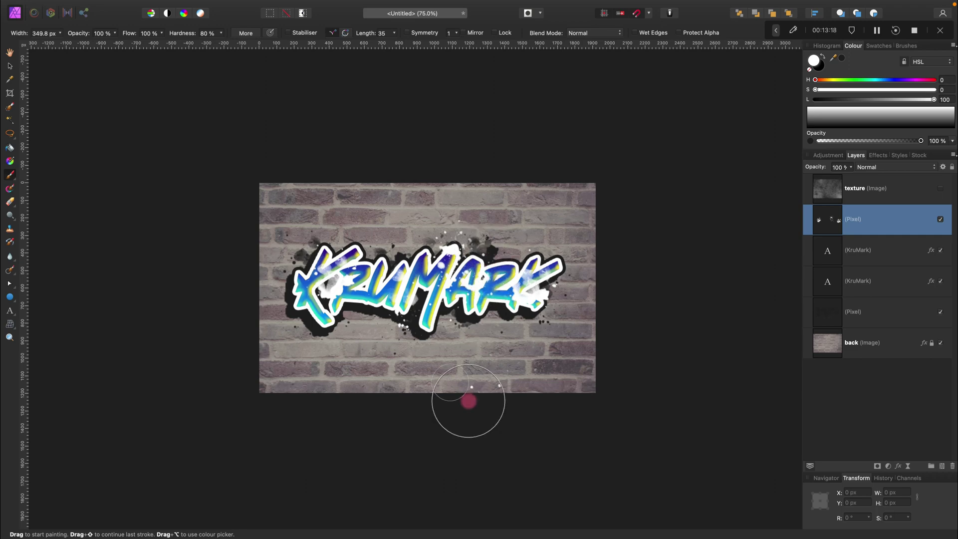
pyautogui.moveTo(299, 270)
pyautogui.mouseDown()
pyautogui.moveTo(378, 289)
pyautogui.moveTo(315, 243)
pyautogui.mouseUp()
pyautogui.hotkey('ctrl', 'z')
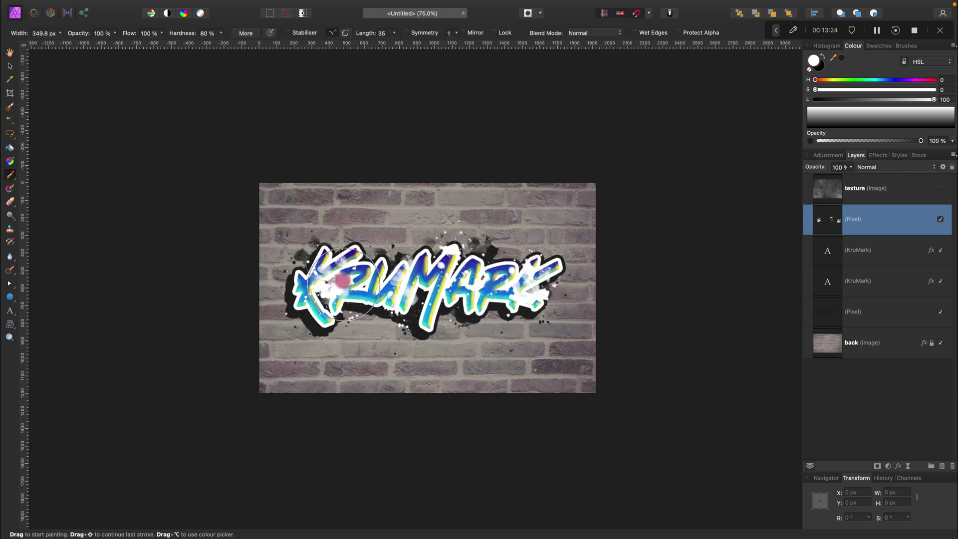
# Set the white splatter layer to Soft Light and toggle its visibility to compare.
pyautogui.click(881, 175)
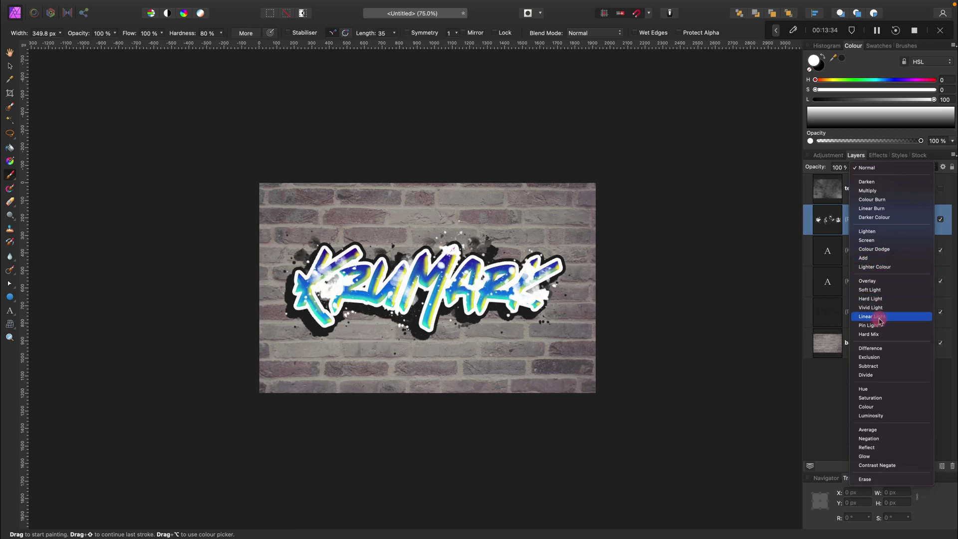
pyautogui.click(898, 296)
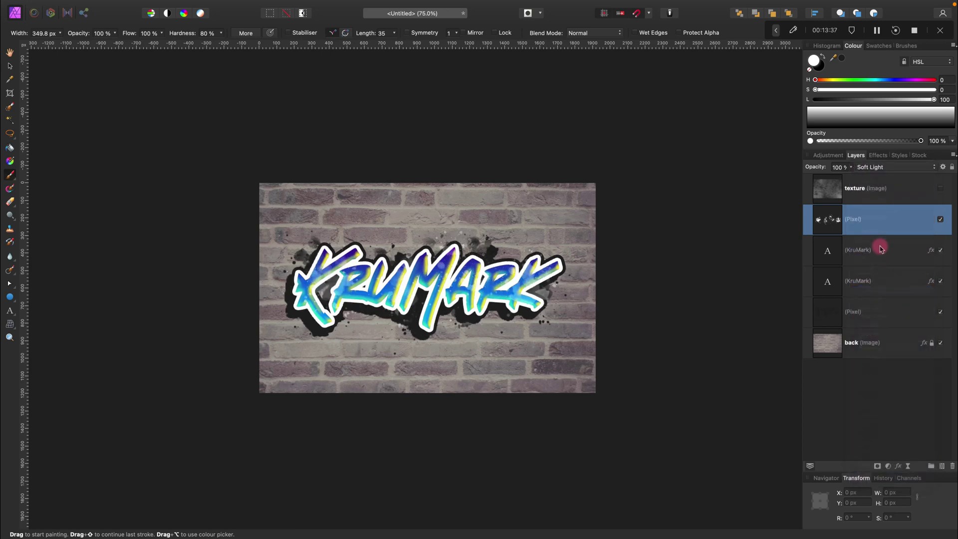
pyautogui.click(941, 220)
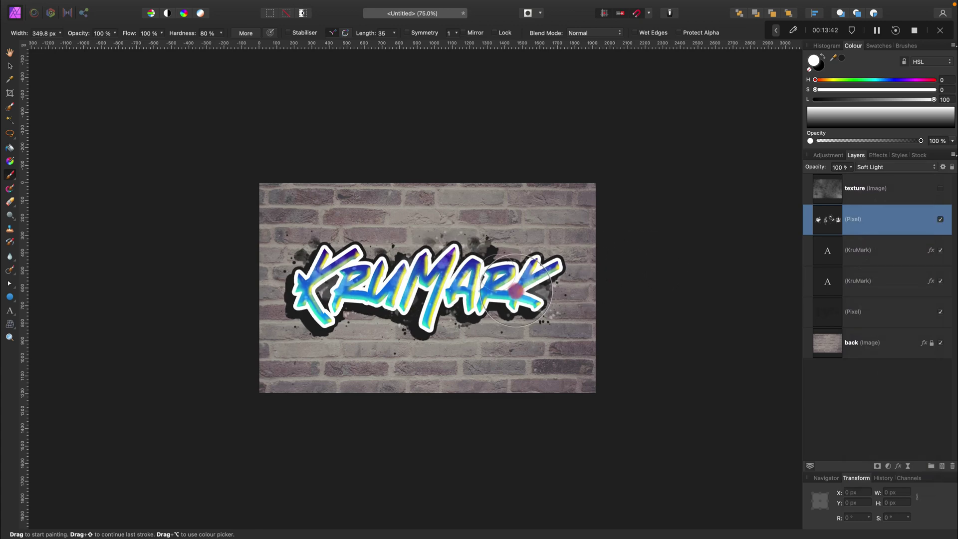
pyautogui.click(940, 220)
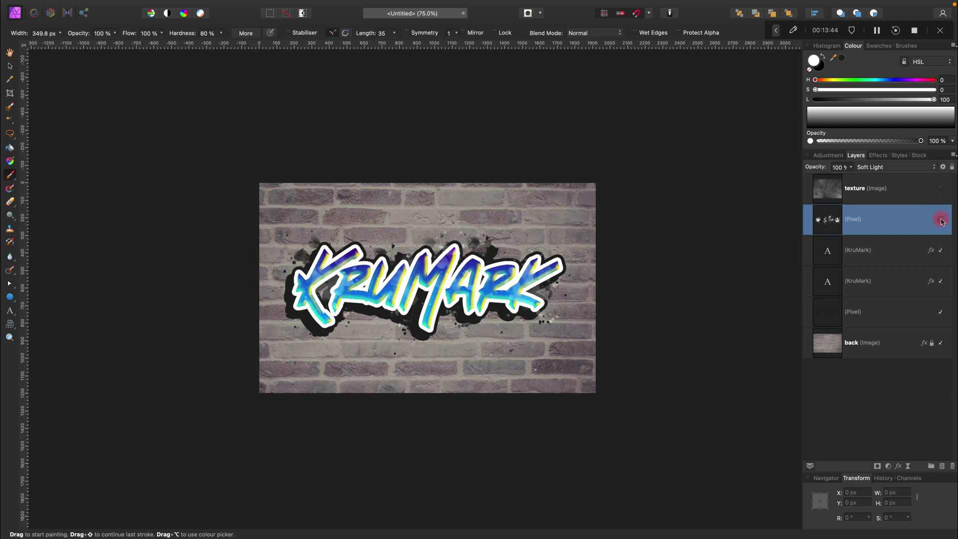
pyautogui.click(941, 220)
pyautogui.click(941, 220)
pyautogui.click(940, 220)
pyautogui.click(941, 220)
pyautogui.click(940, 220)
pyautogui.click(941, 220)
pyautogui.click(940, 220)
# Toggle the KruMark, dark splatter and brick layers off and on to compare.
pyautogui.click(902, 246)
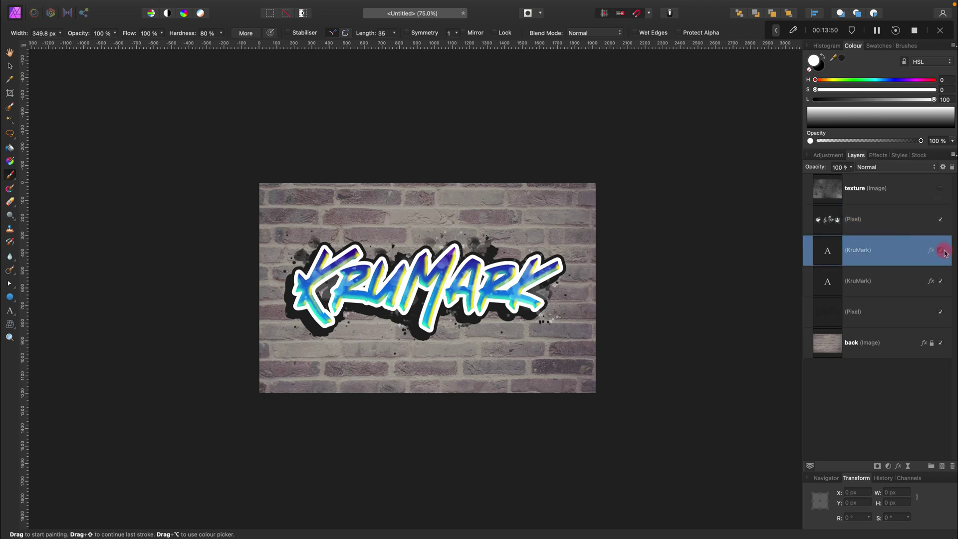
pyautogui.click(940, 251)
pyautogui.click(940, 250)
pyautogui.click(941, 283)
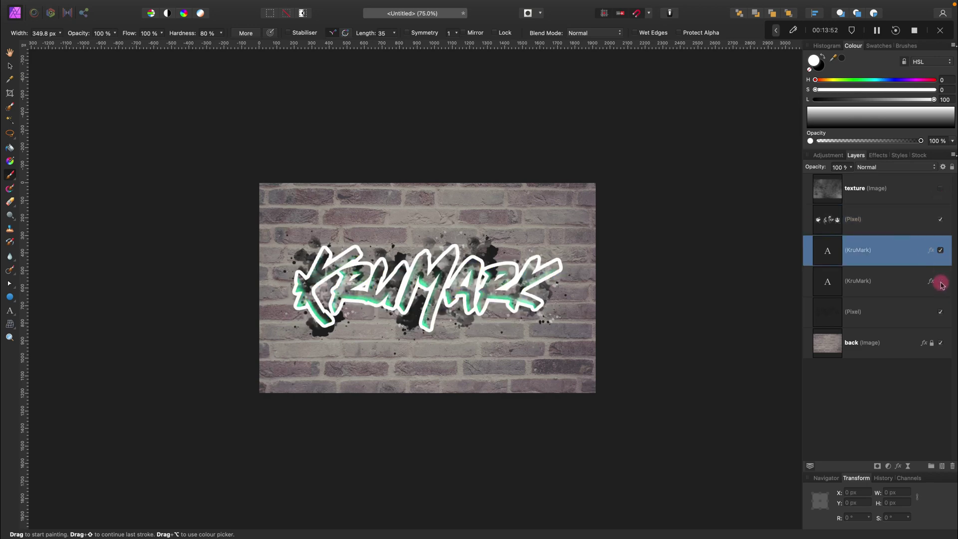
pyautogui.click(940, 282)
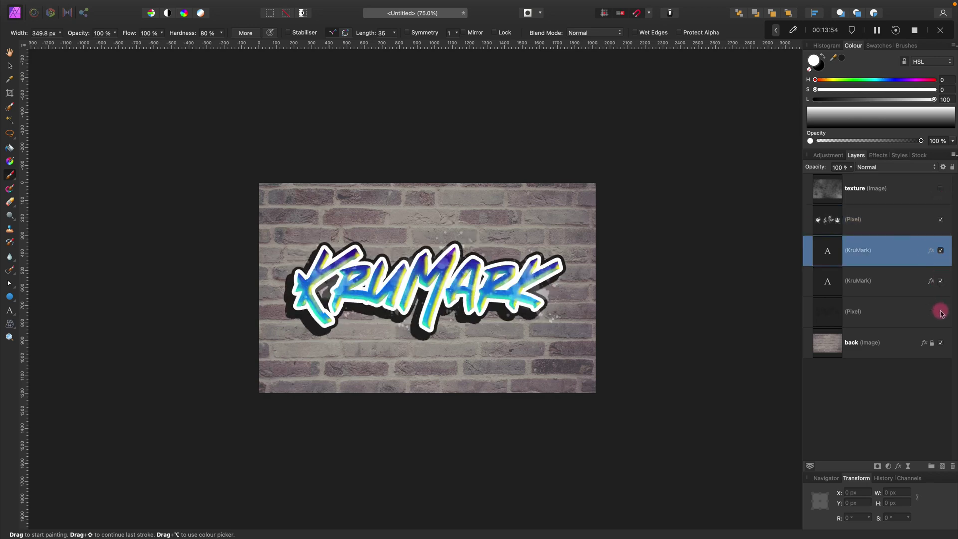
pyautogui.click(941, 313)
pyautogui.click(928, 345)
pyautogui.click(941, 346)
pyautogui.click(941, 346)
# Show the grunge texture layer again at 40% opacity, then select the brick background.
pyautogui.click(912, 192)
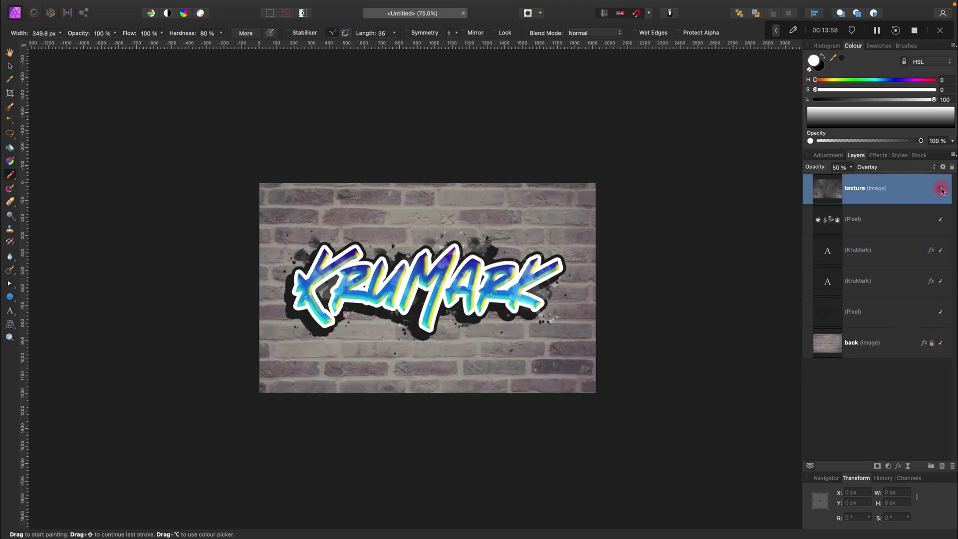
pyautogui.click(942, 189)
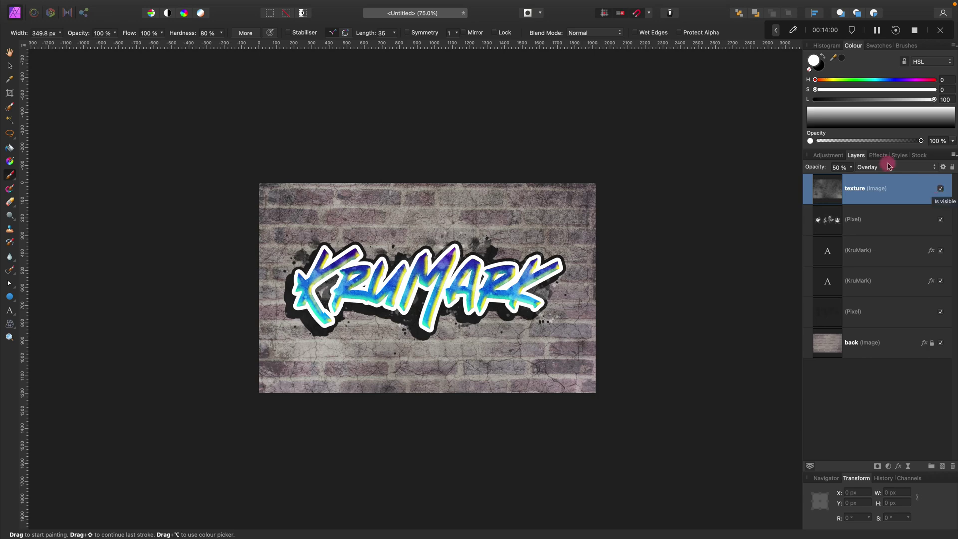
pyautogui.click(850, 170)
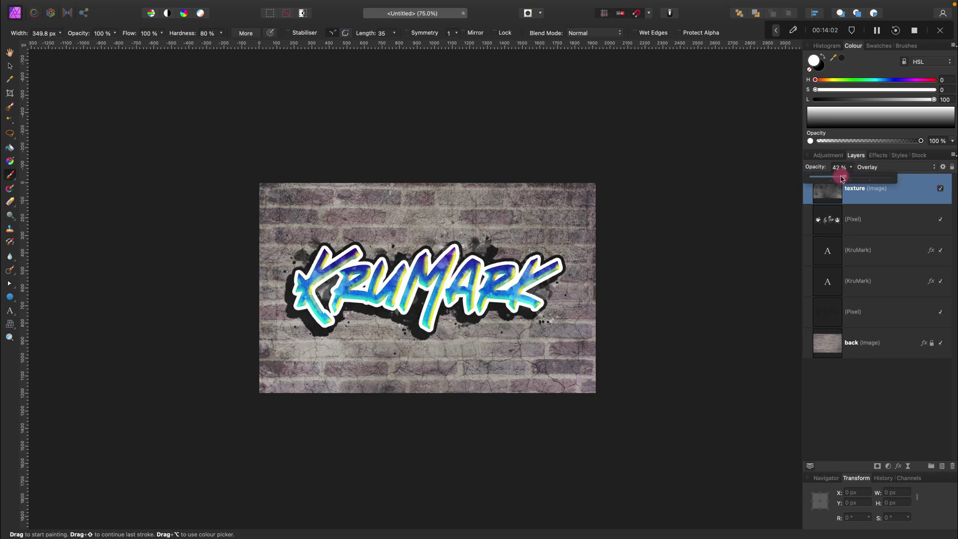
pyautogui.moveTo(842, 178); pyautogui.dragTo(840, 178)
pyautogui.click(885, 349)
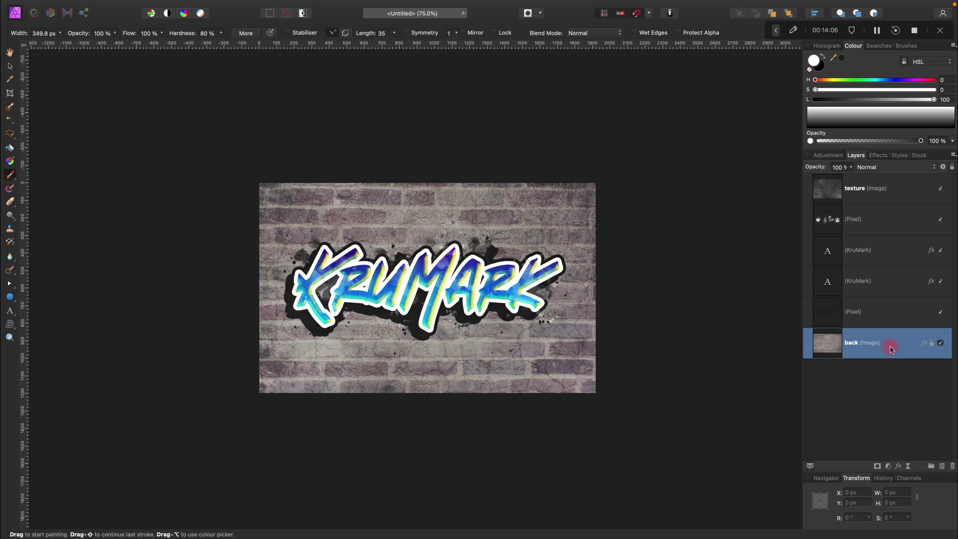
# Give the brick back layer a warm tan Colour Overlay at 58% opacity and fit the view.
pyautogui.click(926, 346)
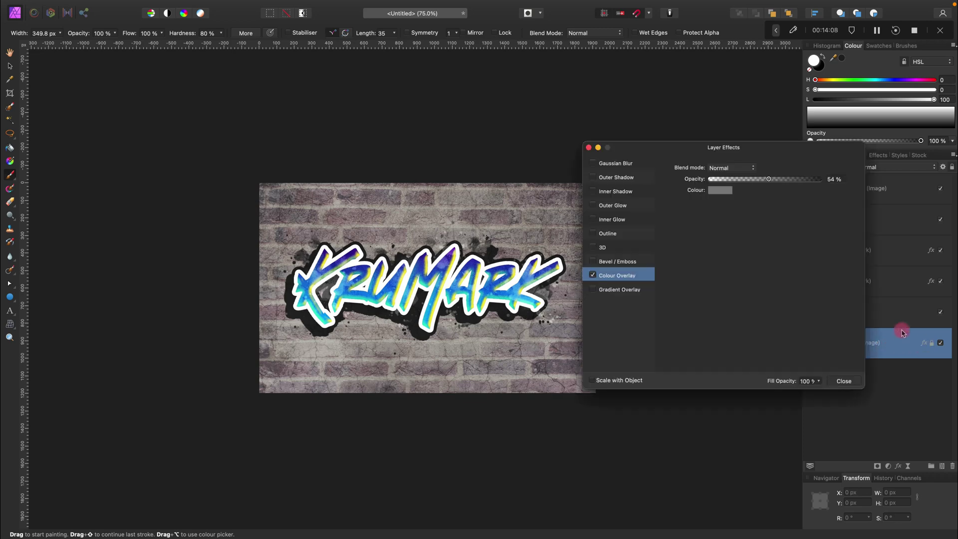
pyautogui.click(722, 190)
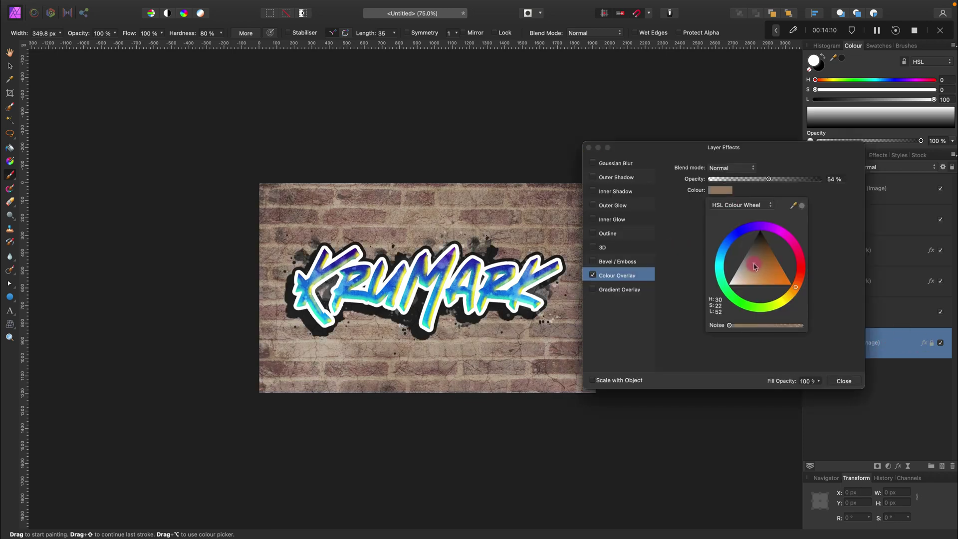
pyautogui.moveTo(755, 267); pyautogui.dragTo(787, 291)
pyautogui.moveTo(774, 179)
pyautogui.mouseDown()
pyautogui.moveTo(788, 179)
pyautogui.moveTo(773, 182)
pyautogui.mouseUp()
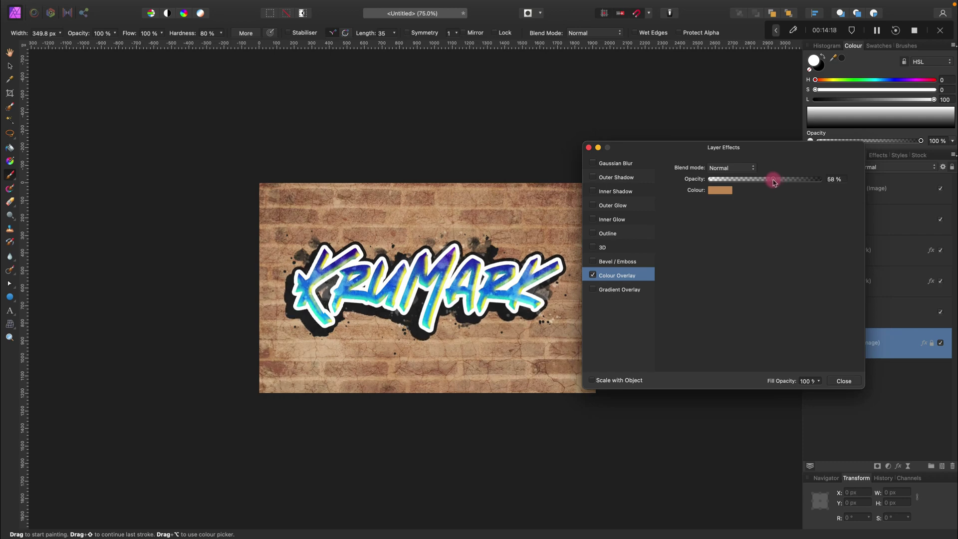
pyautogui.click(844, 381)
pyautogui.press('super+0')
# Switch to the Move tool and select the grunge texture layer.
pyautogui.click(10, 65)
pyautogui.click(41, 62)
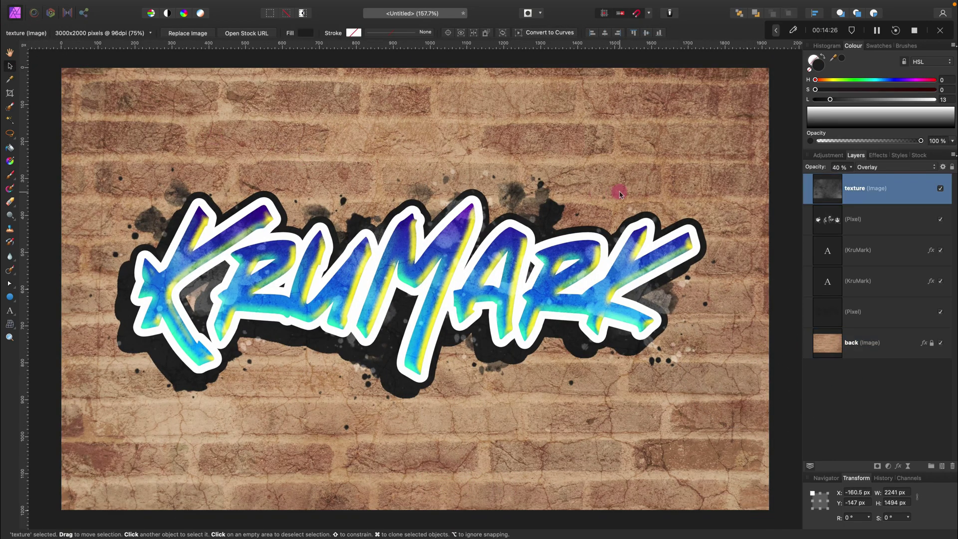